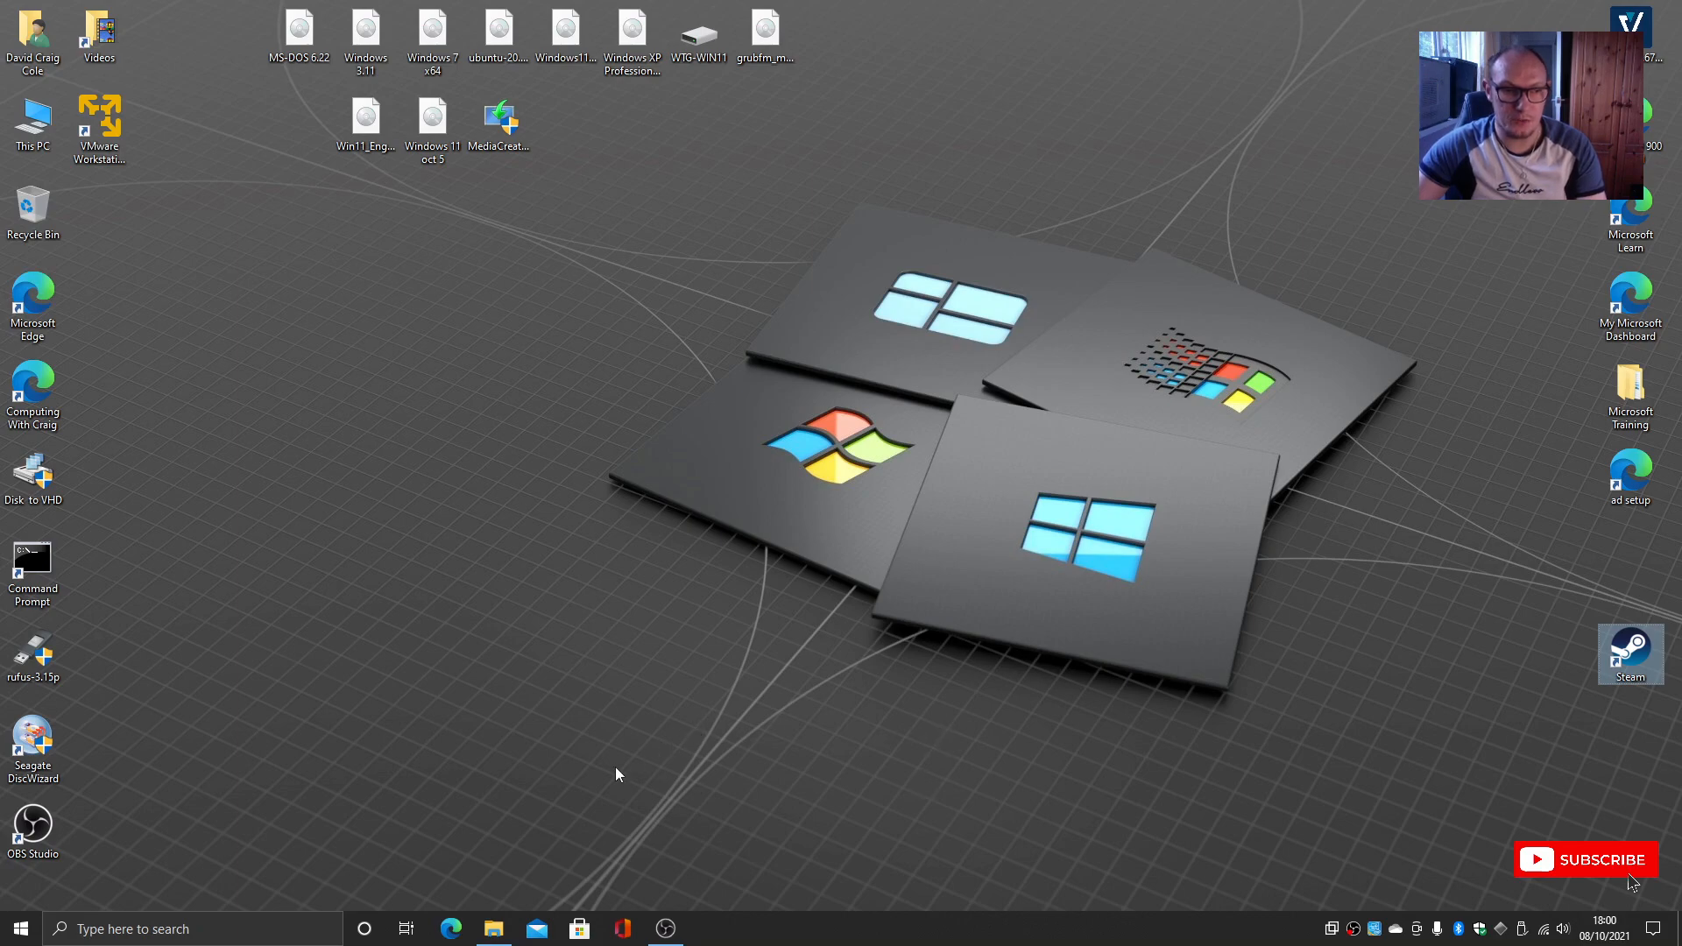
Open the Microsoft Edge browser and get it ready for a new web address.
click(450, 929)
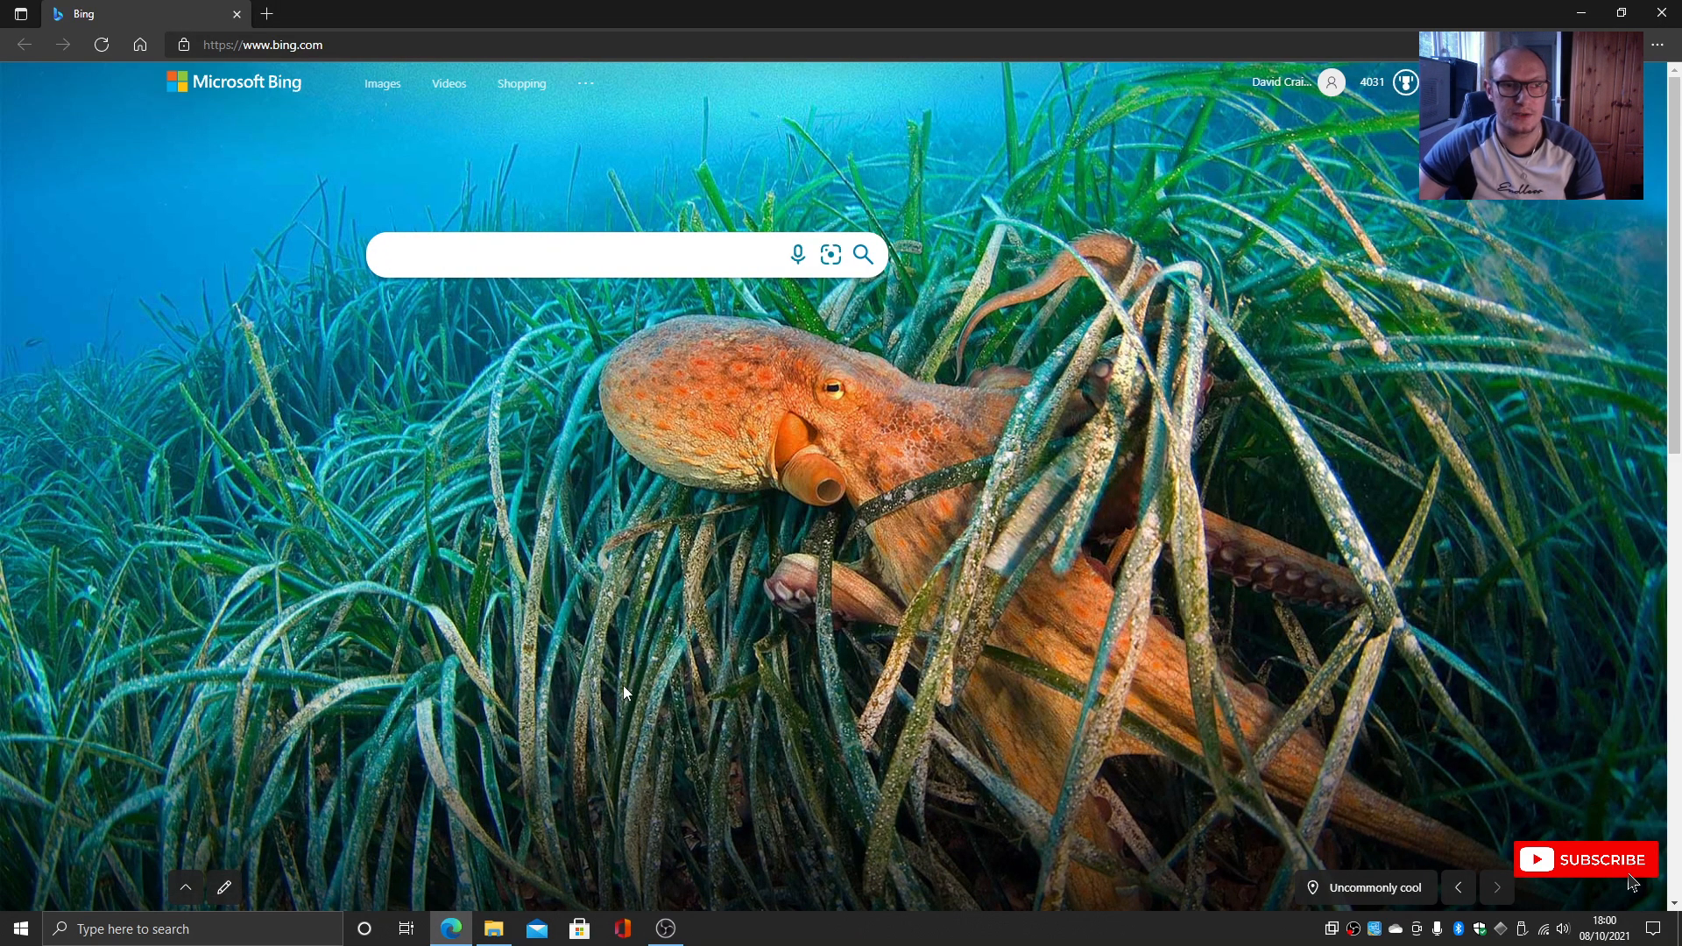
click(497, 46)
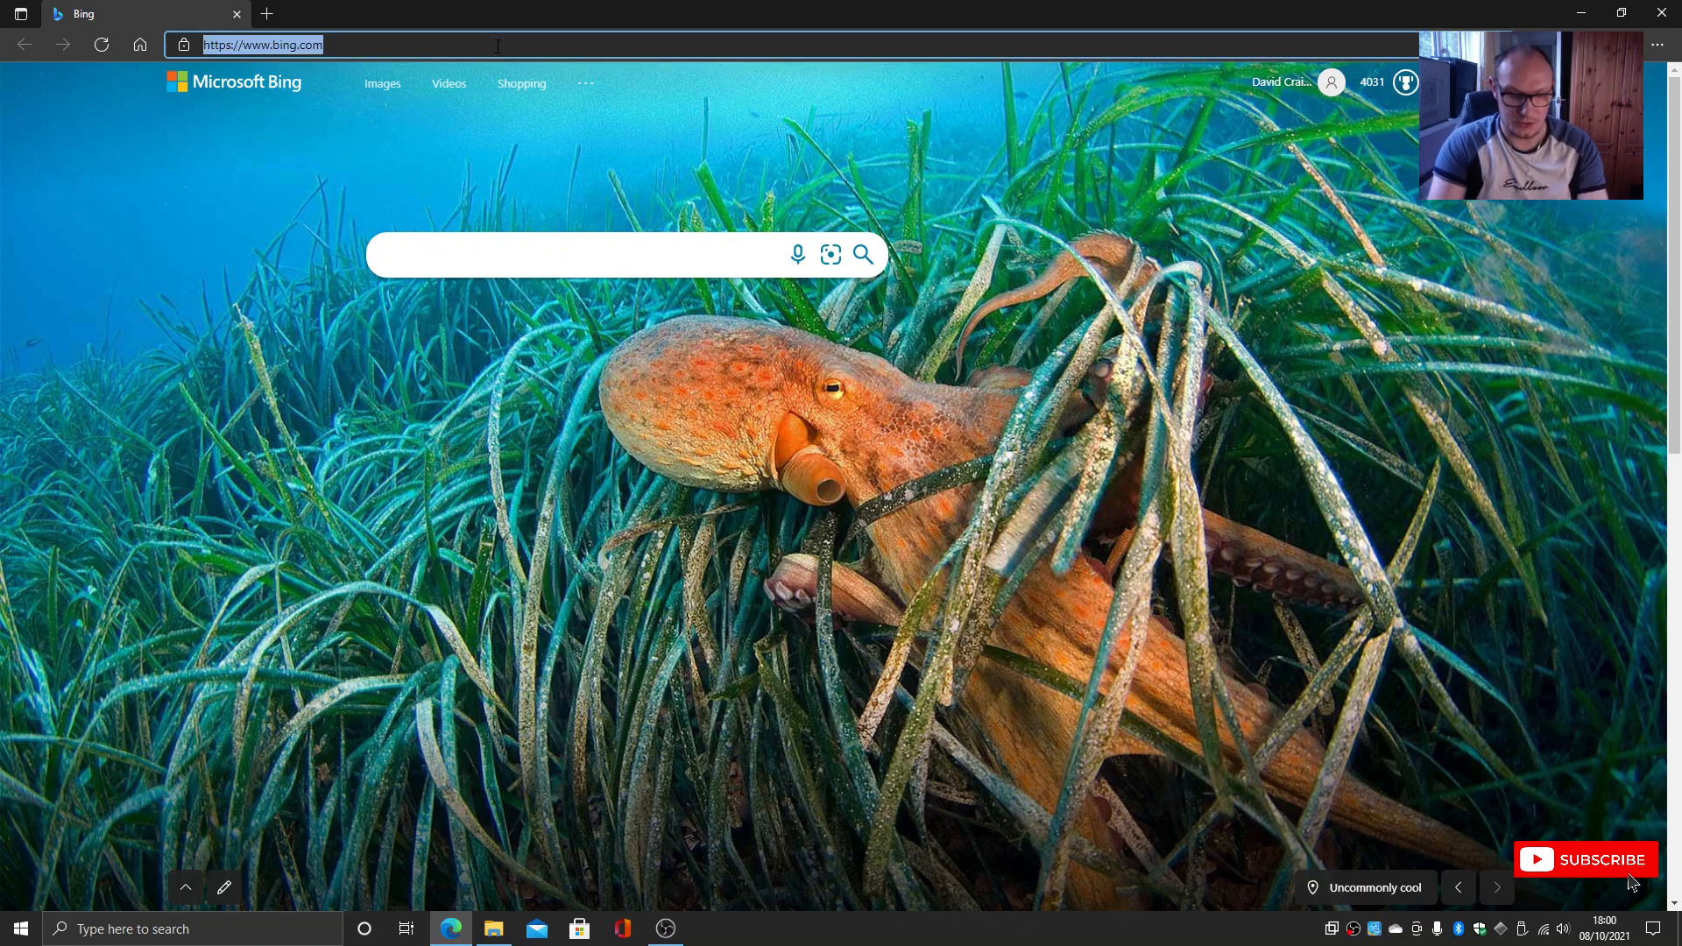
text(HTPP)
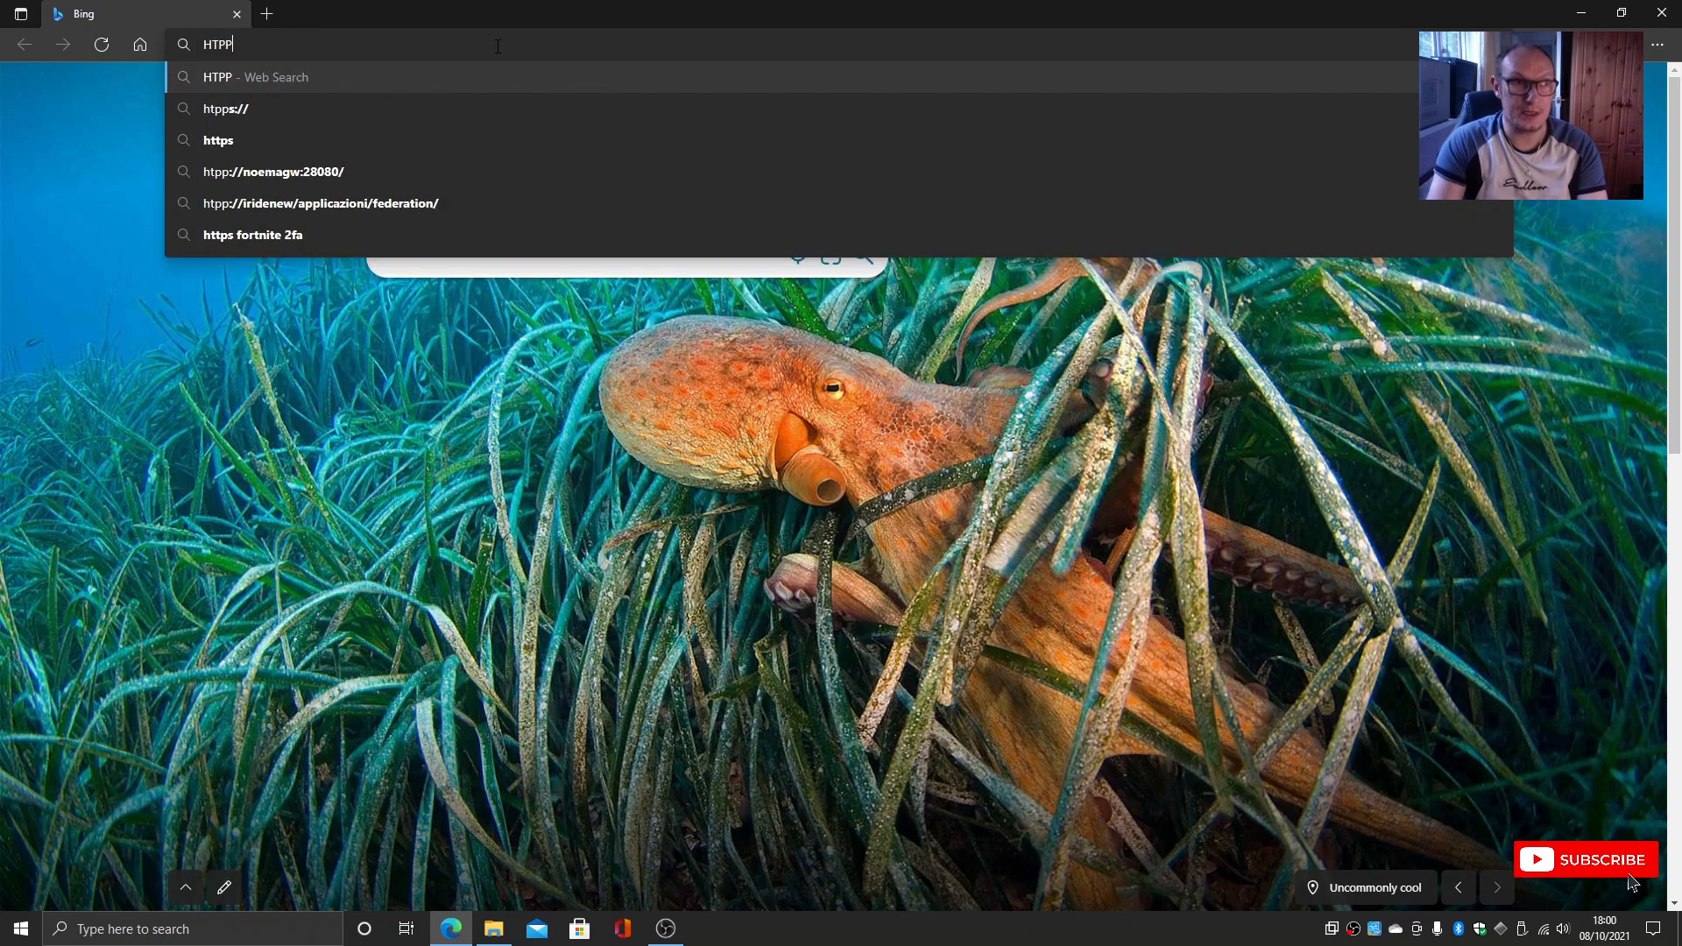
key(BackSpace)
key(BackSpace)
key(BackSpace)
key(BackSpace)
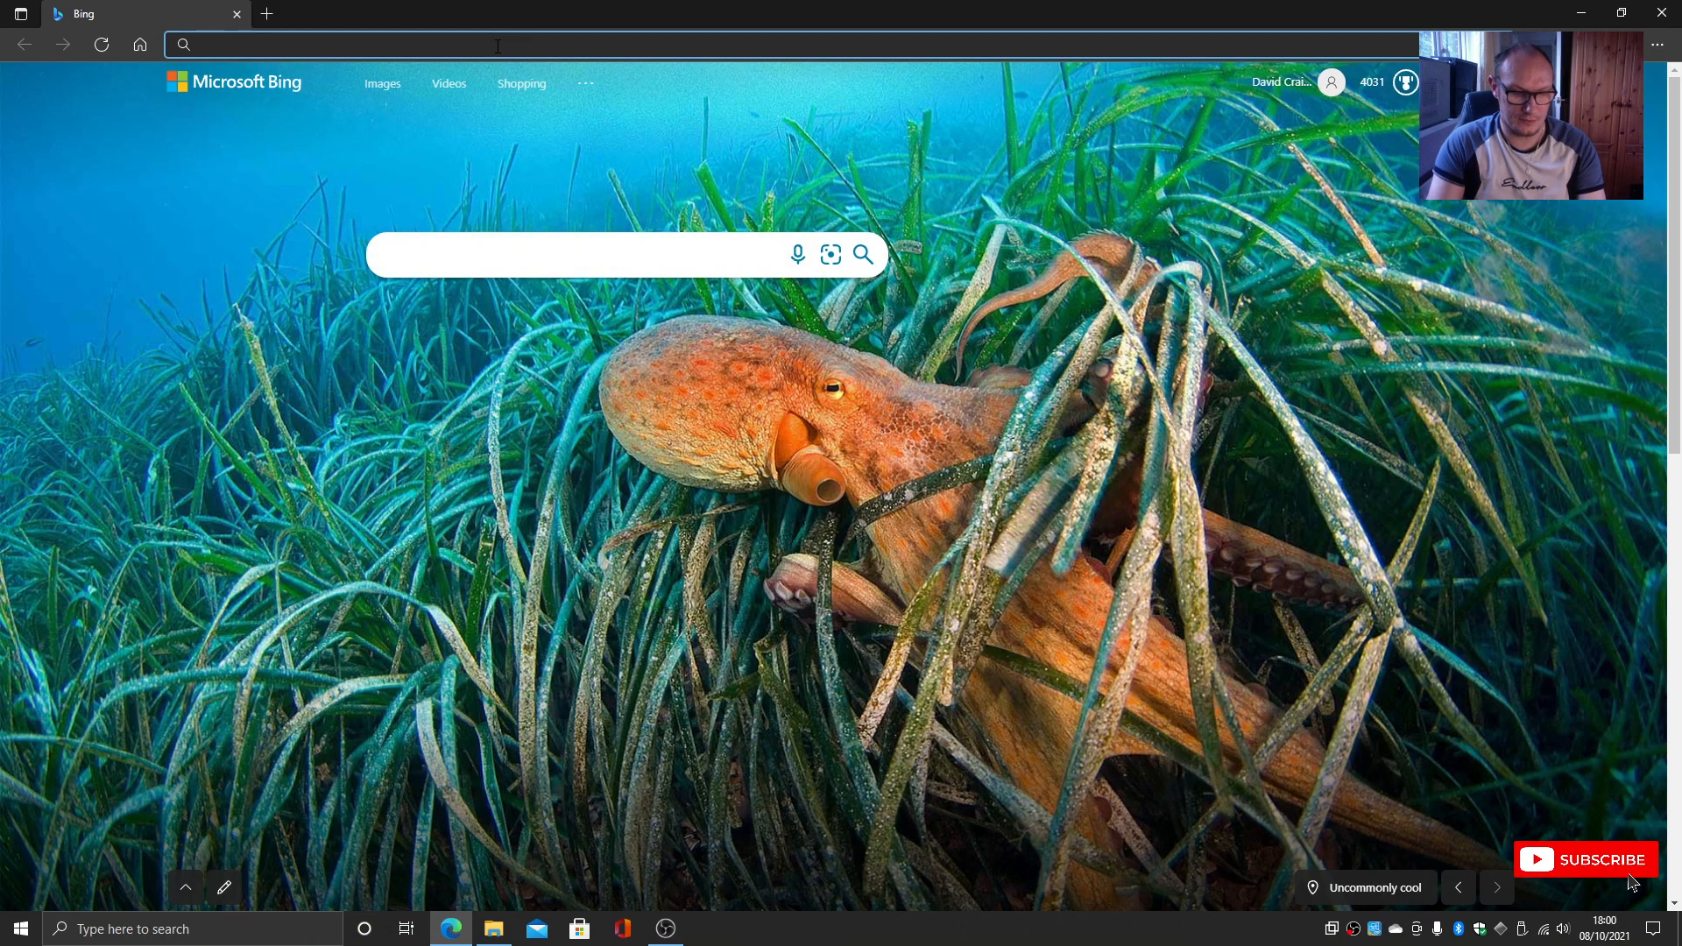
text(htt)
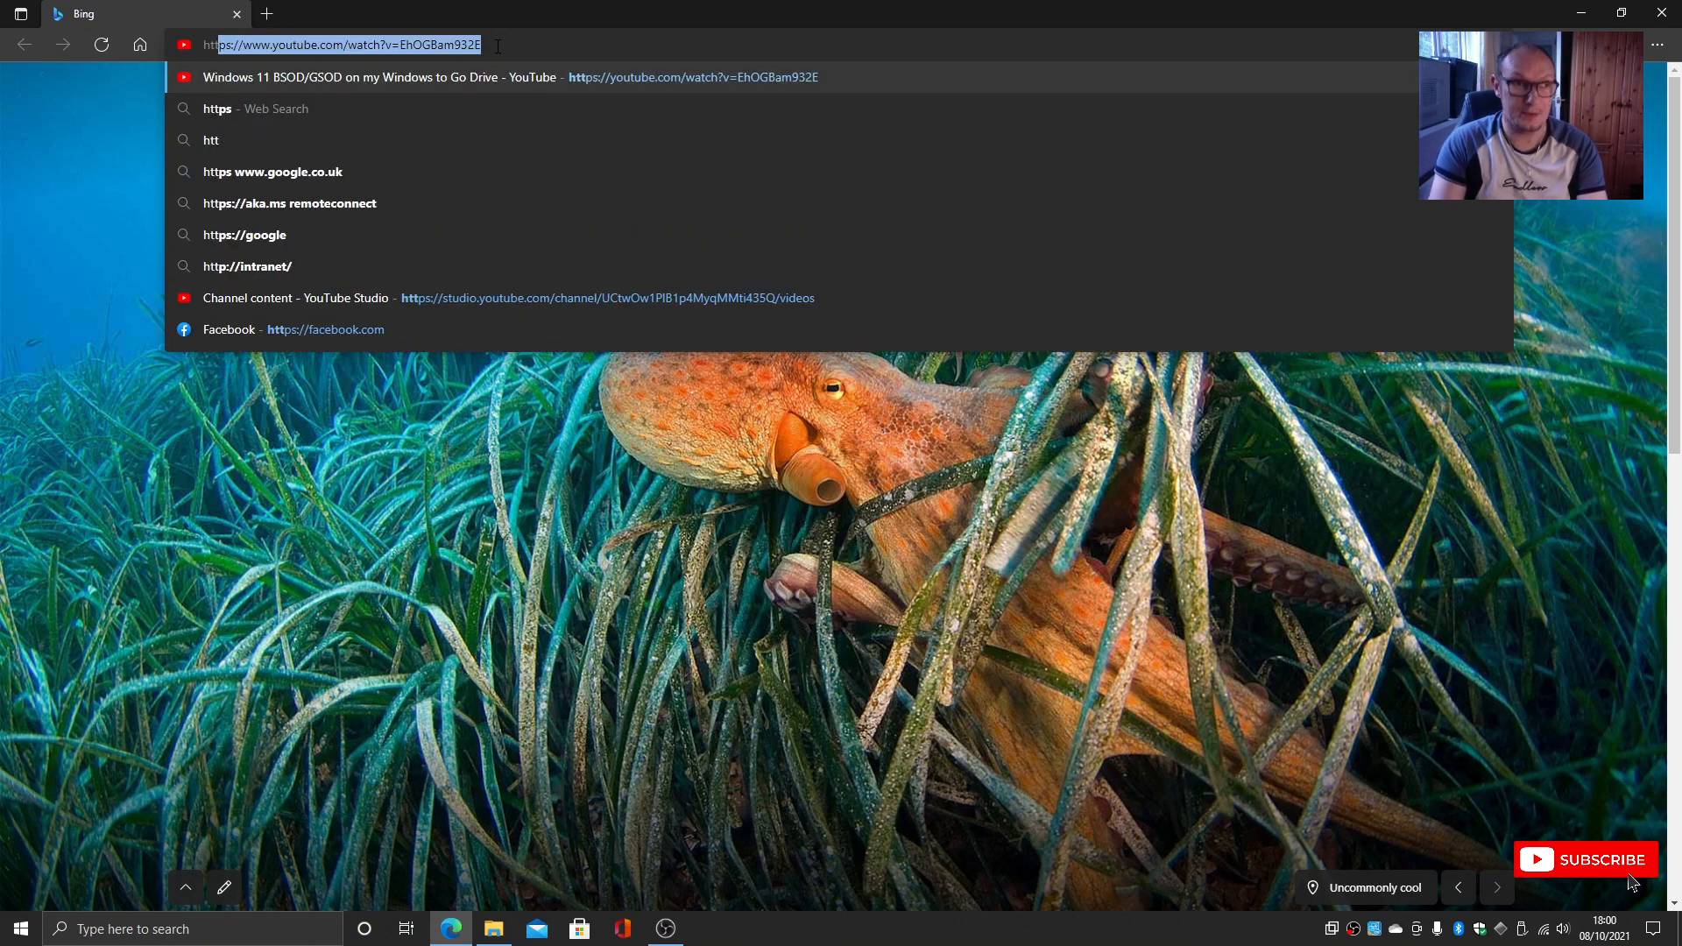
text(ps:)
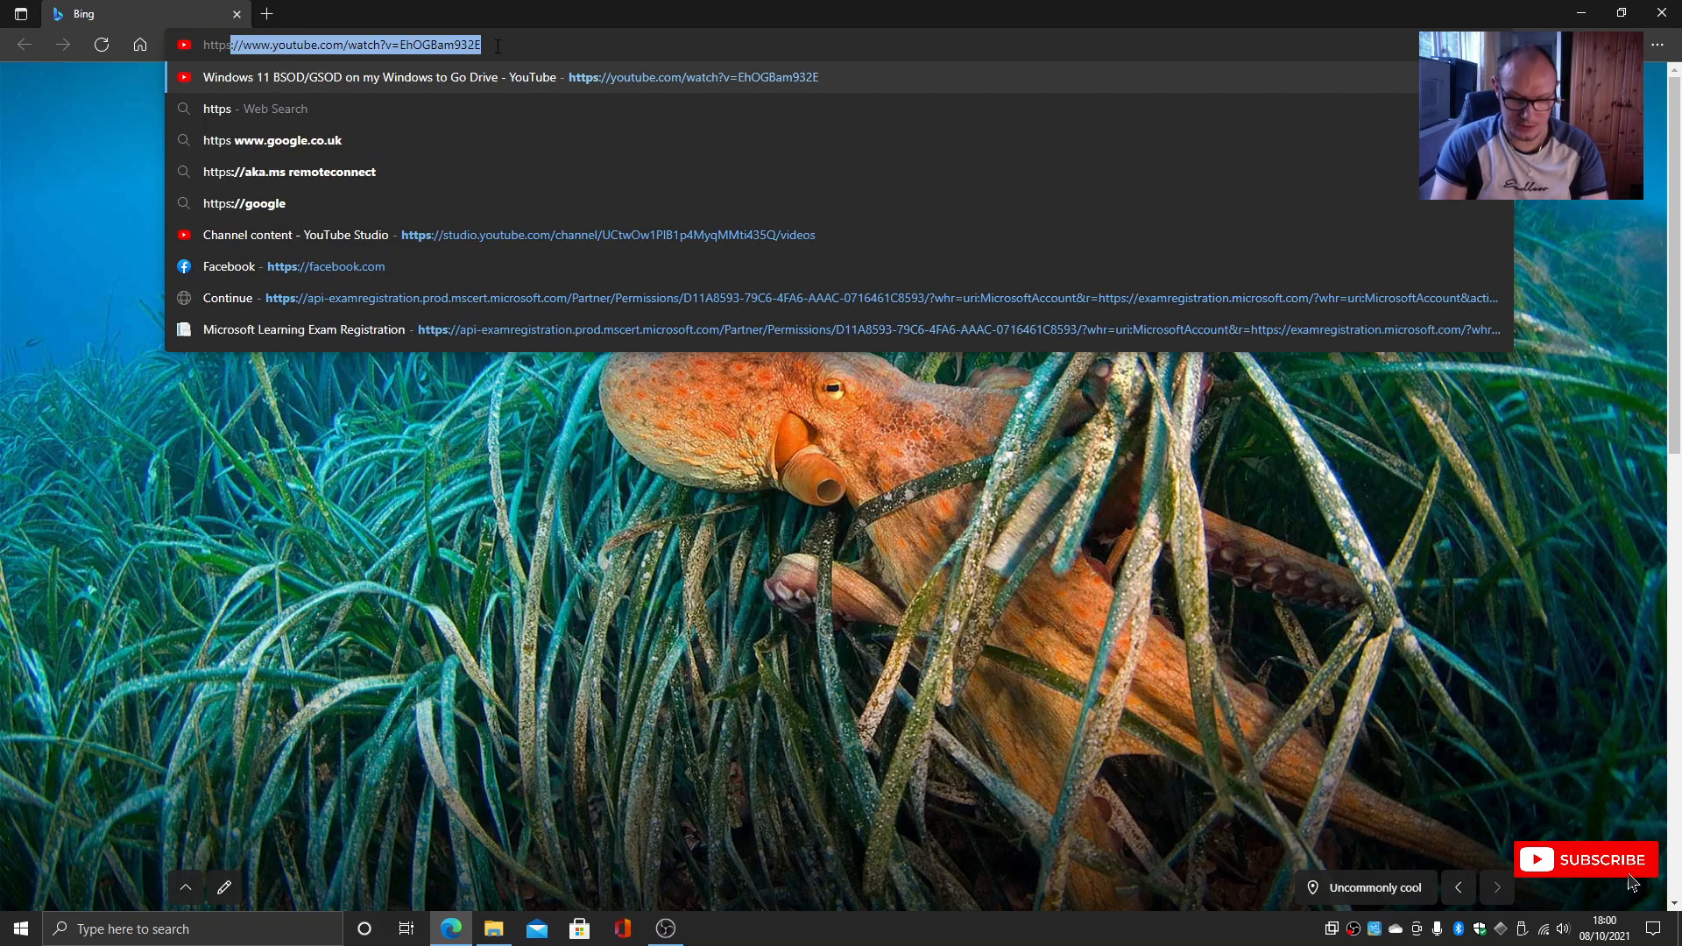
text(//)
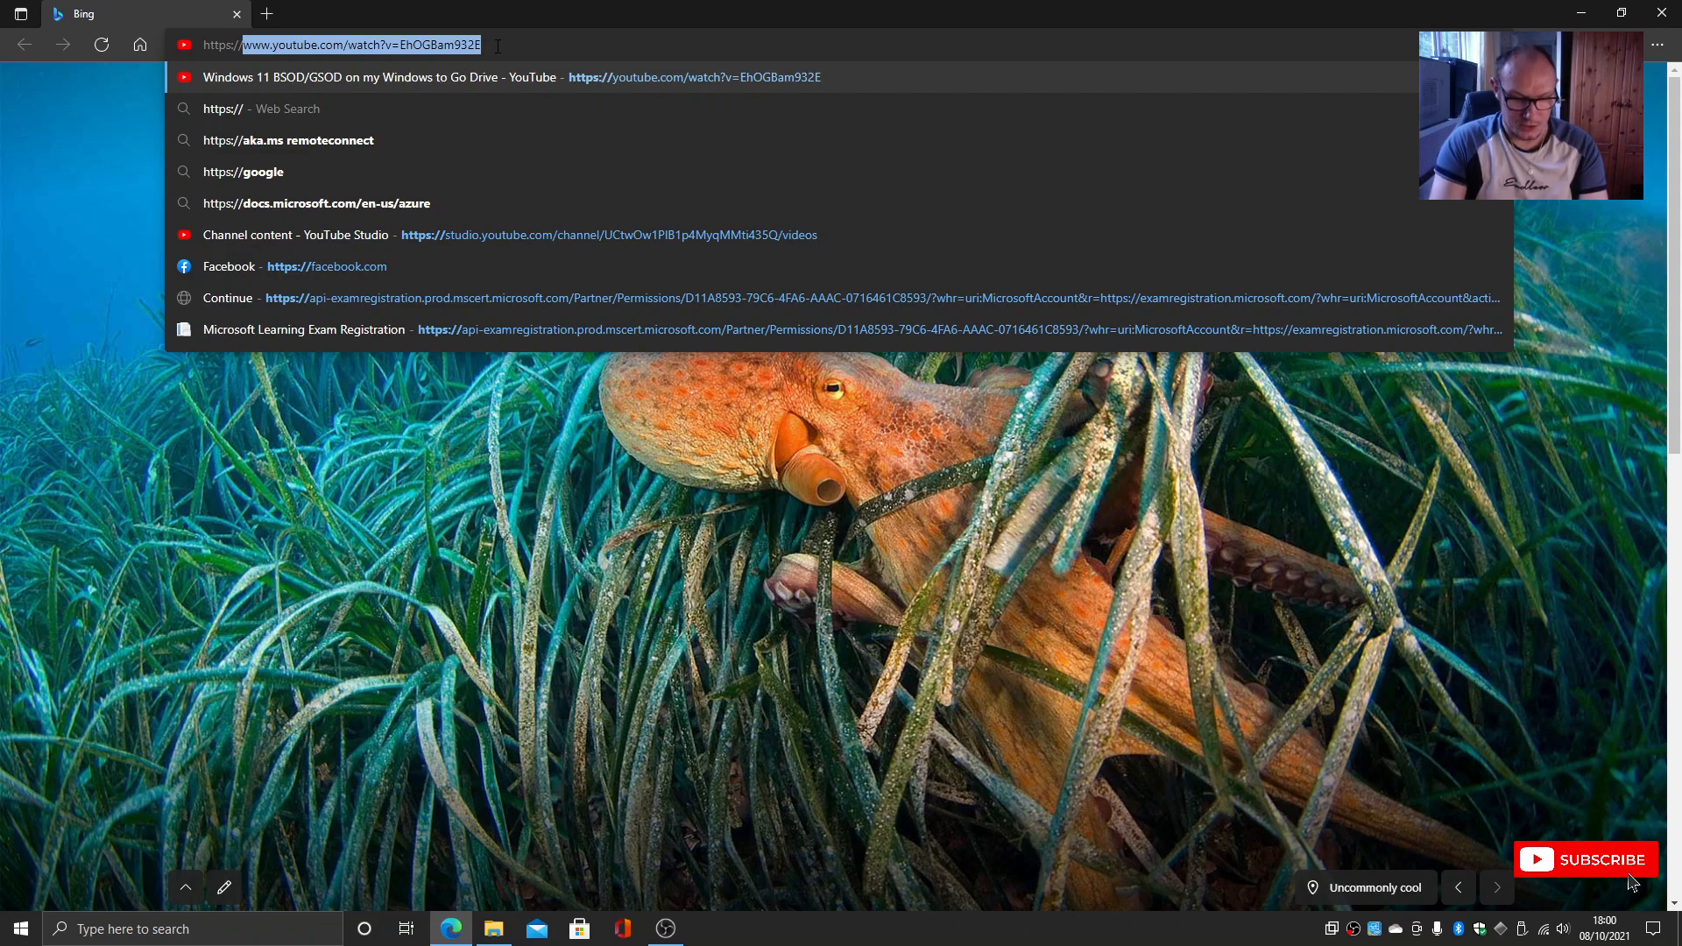
text(www.mic)
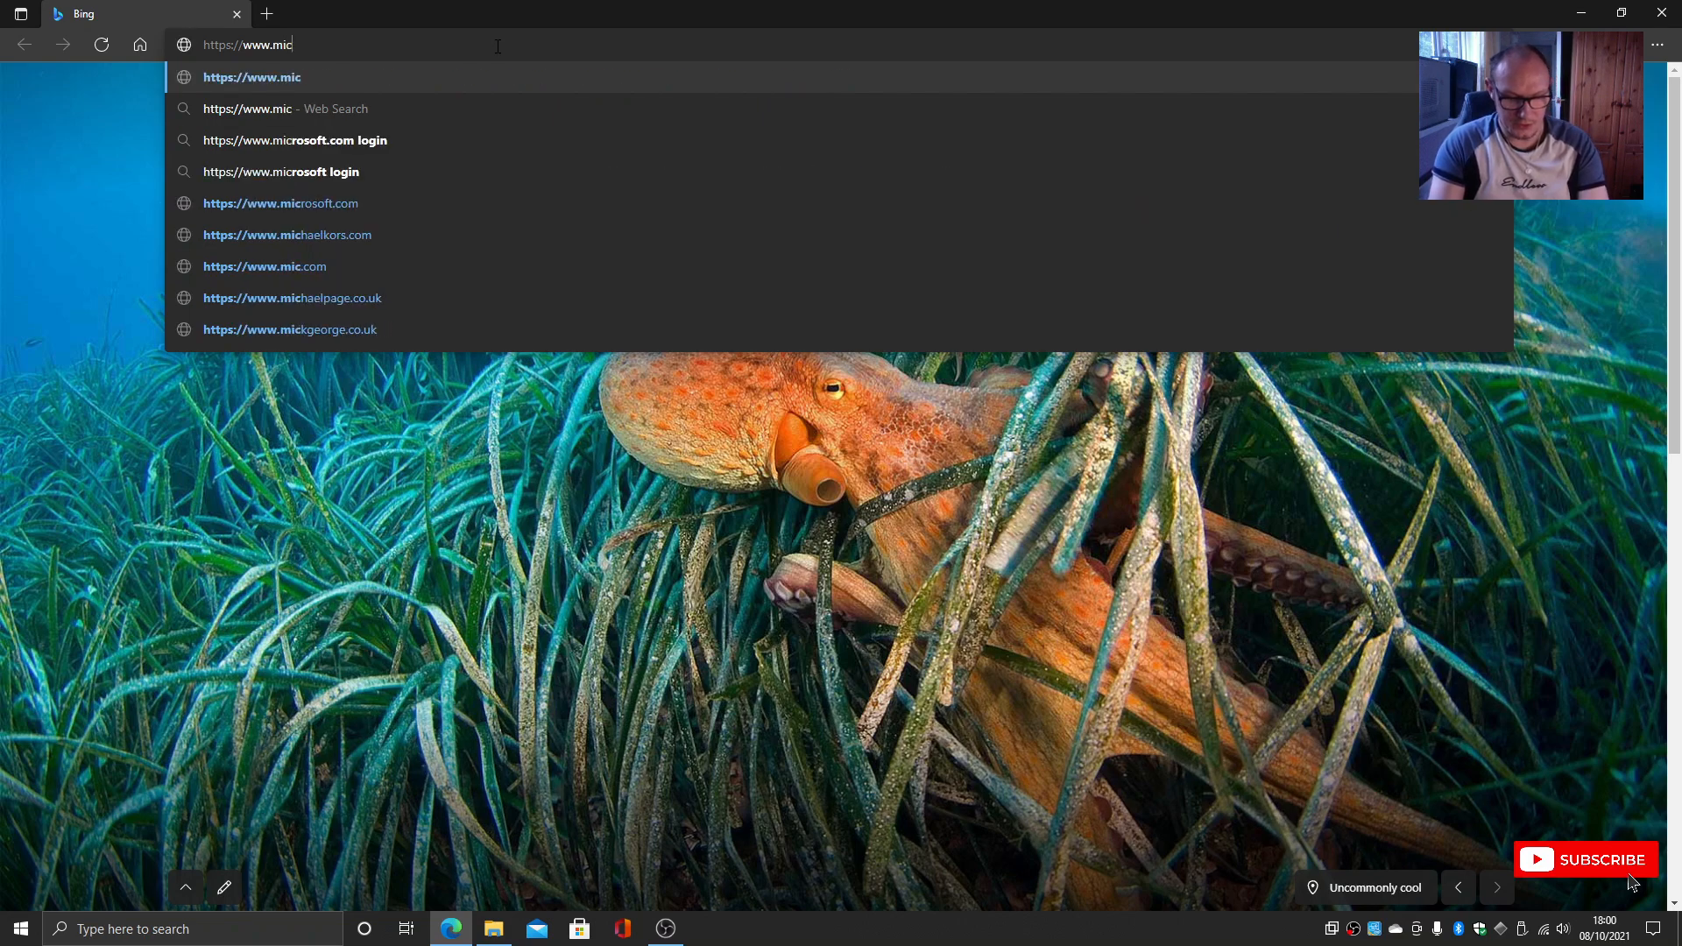
text(rosoft)
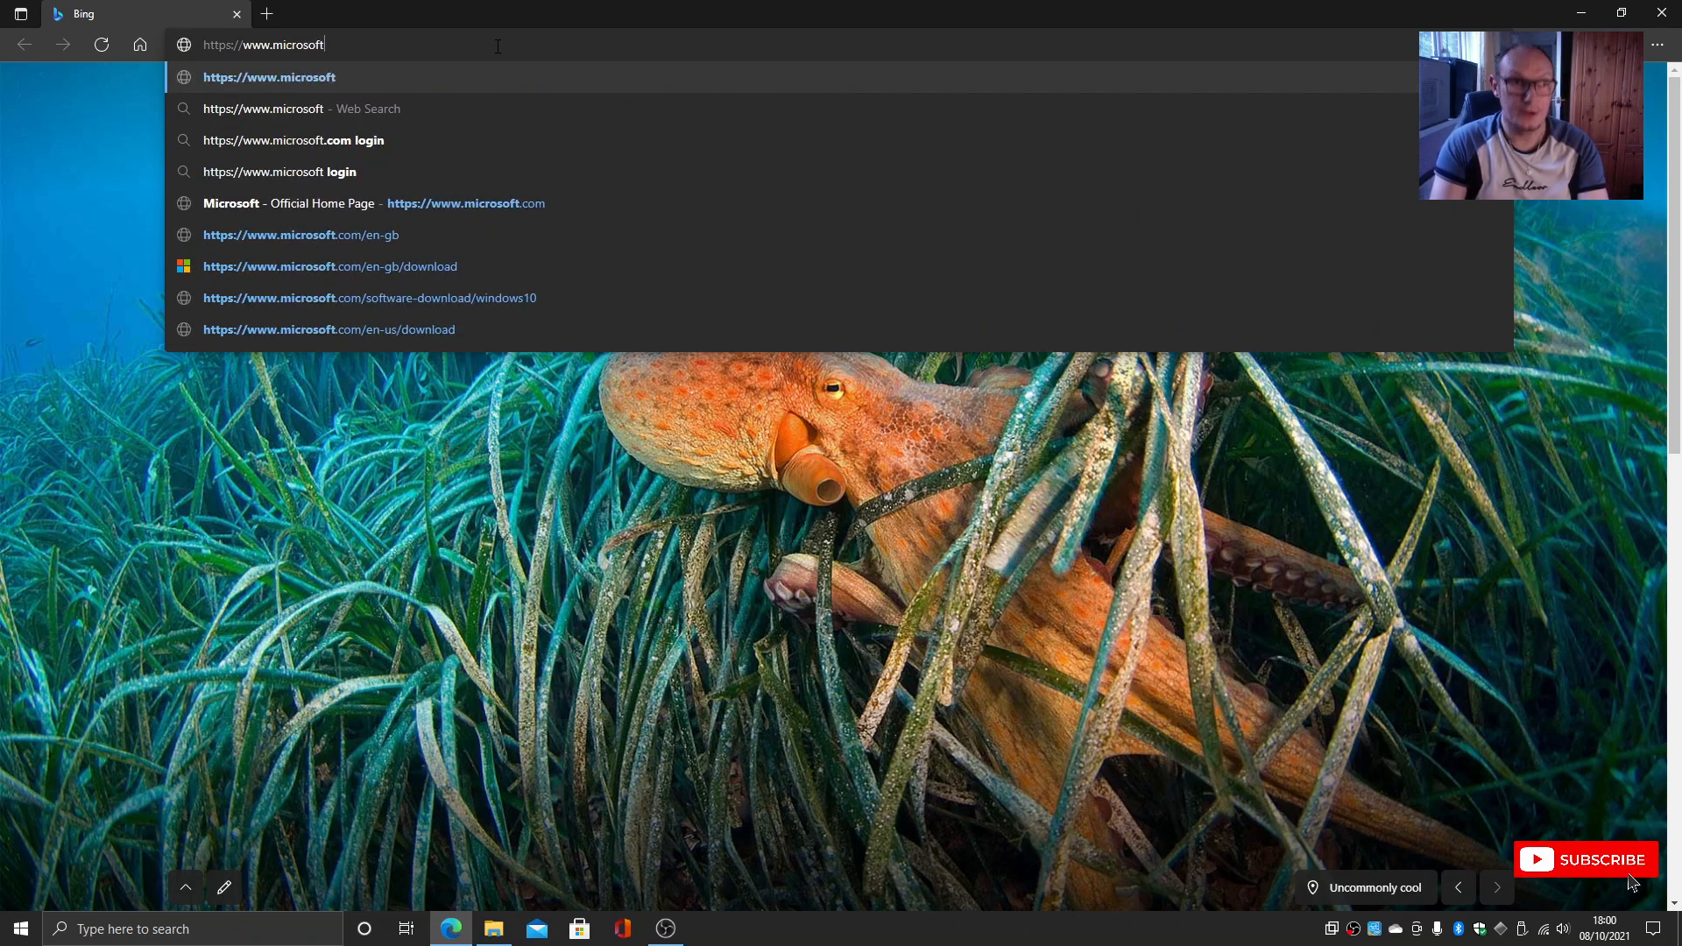
text(.com)
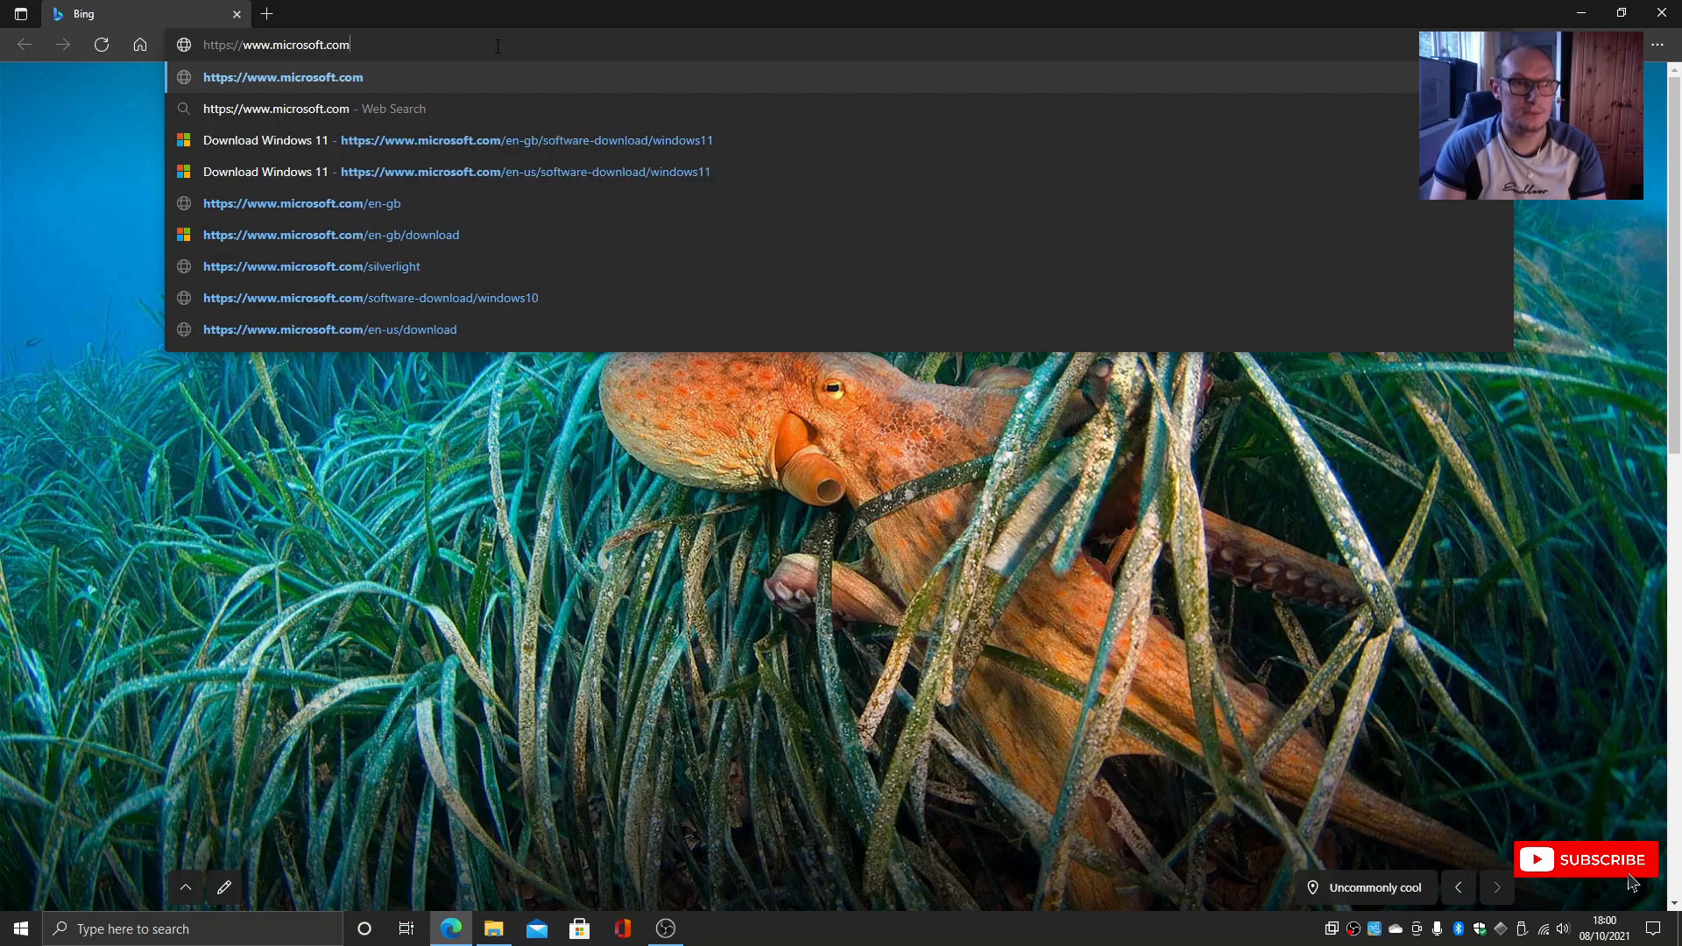
text(/)
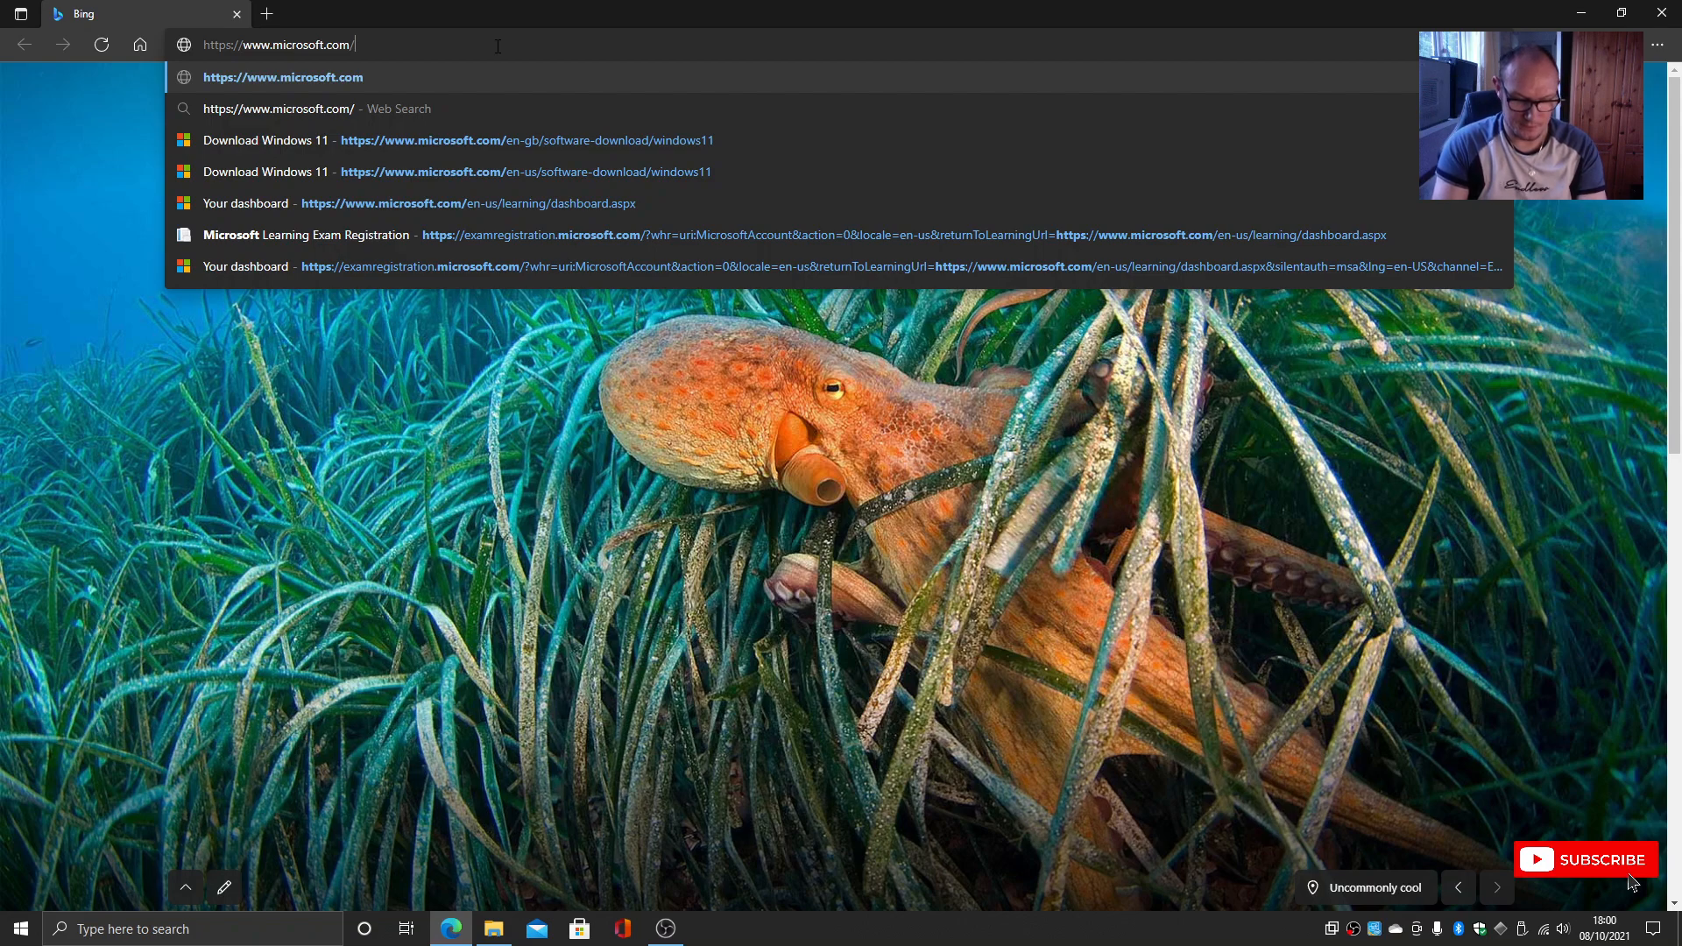
text(en)
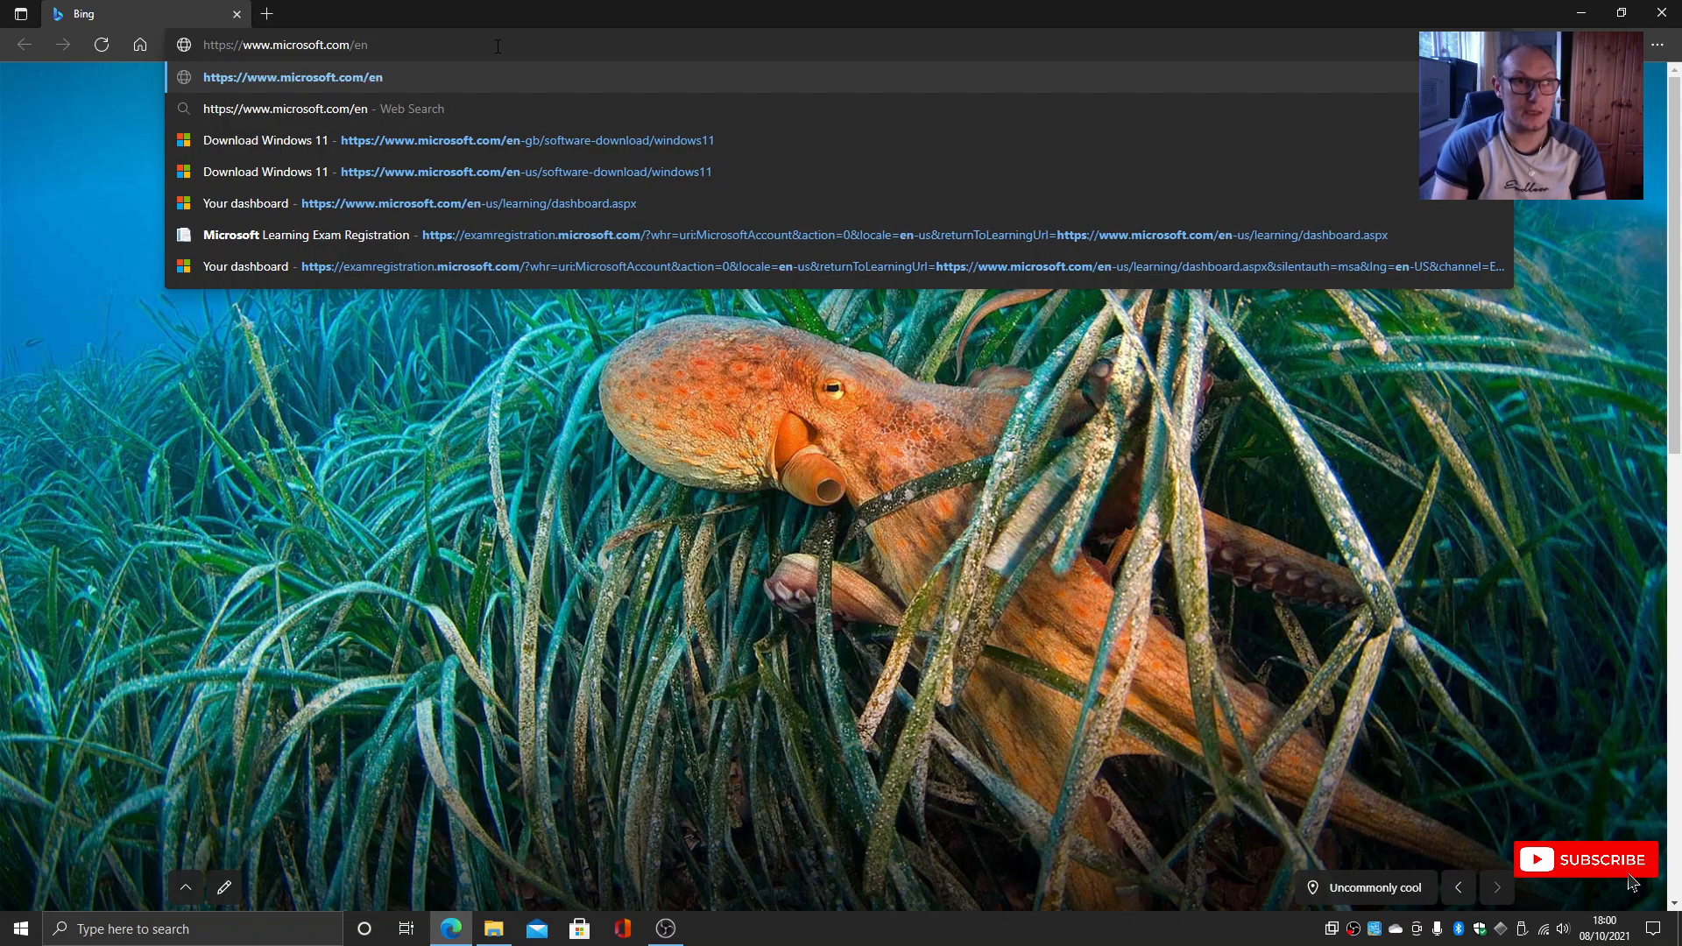
text(-)
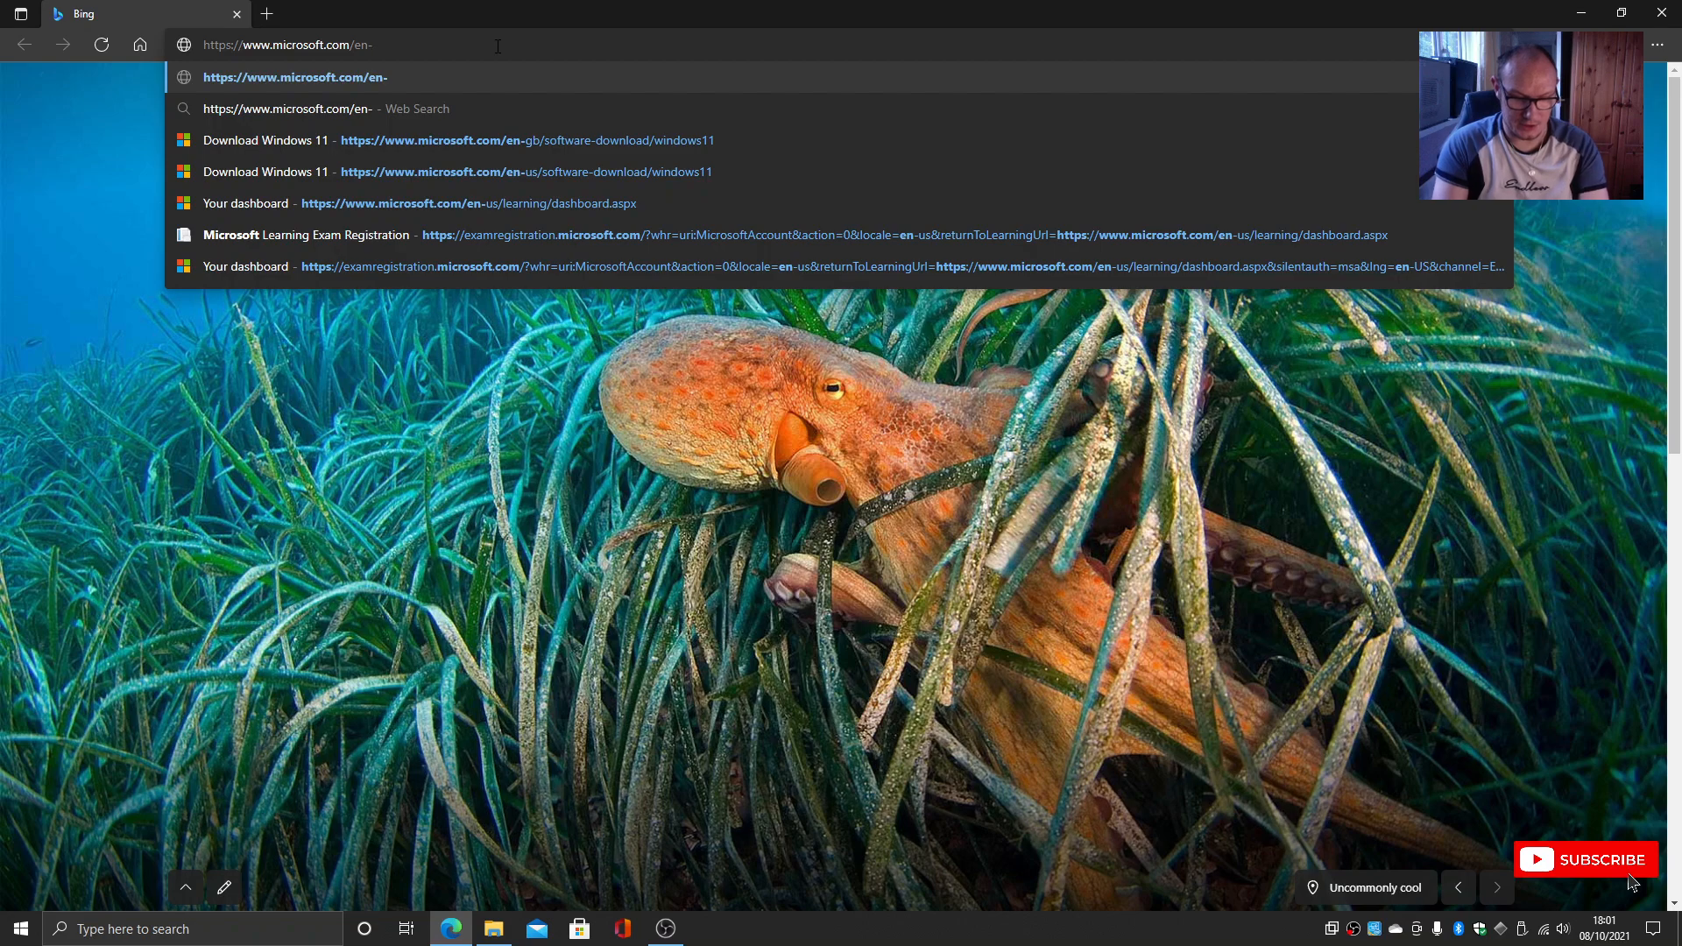
text(gb)
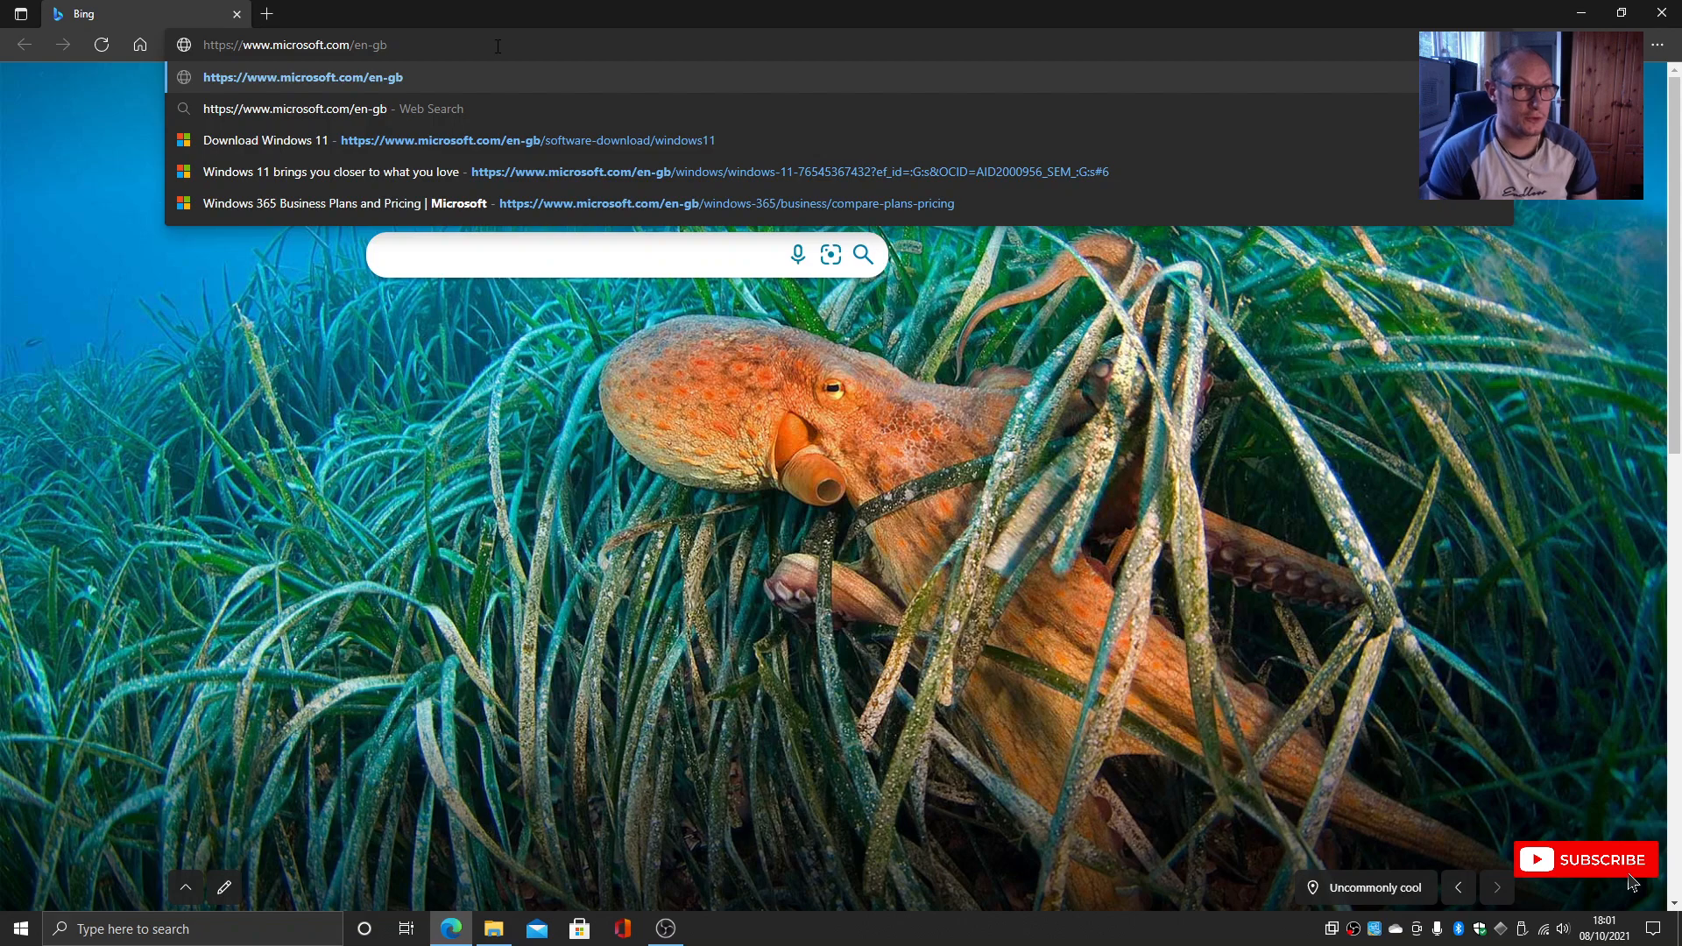
text(/)
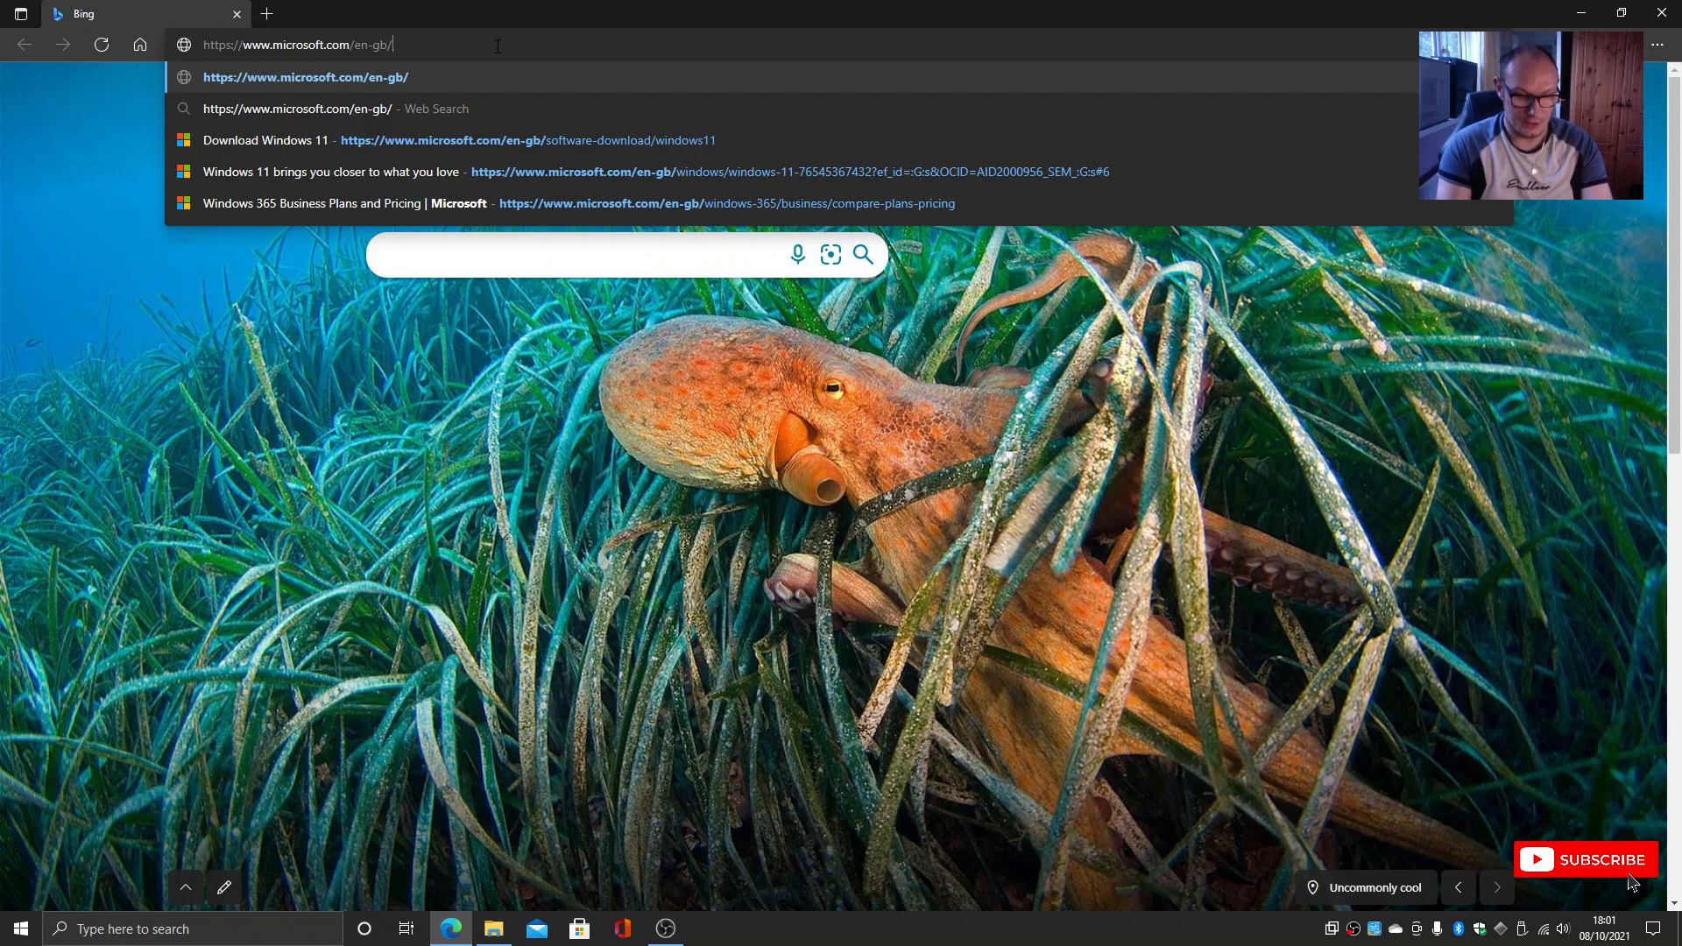
text(s)
text(oftw)
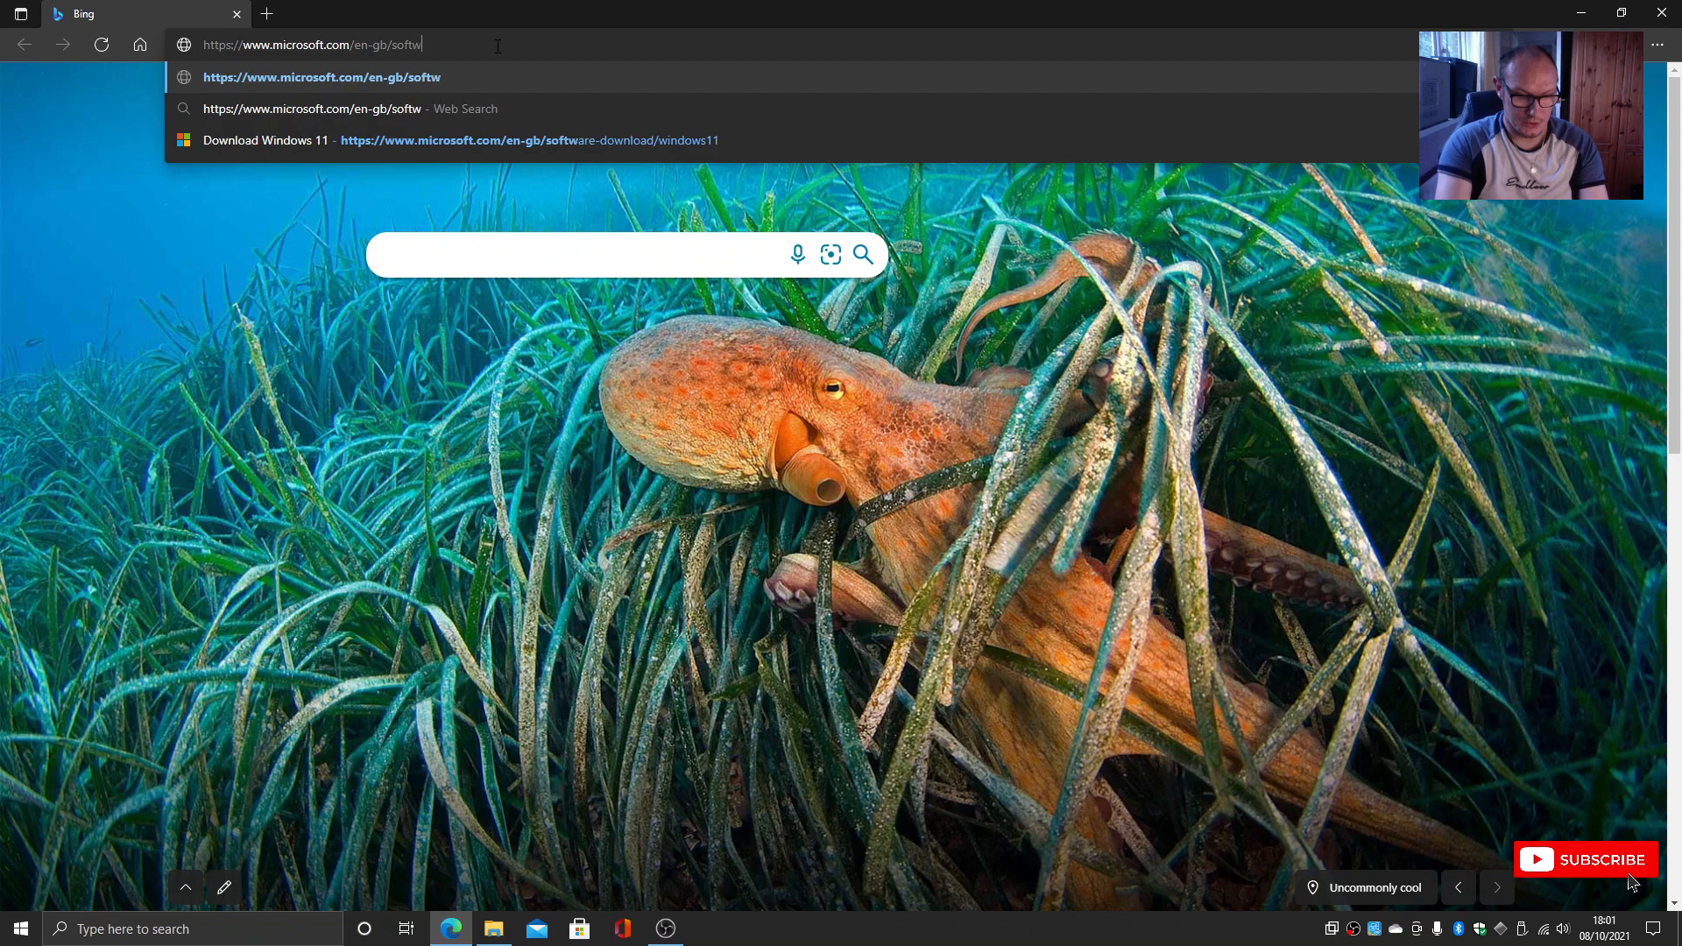
text(are-dow)
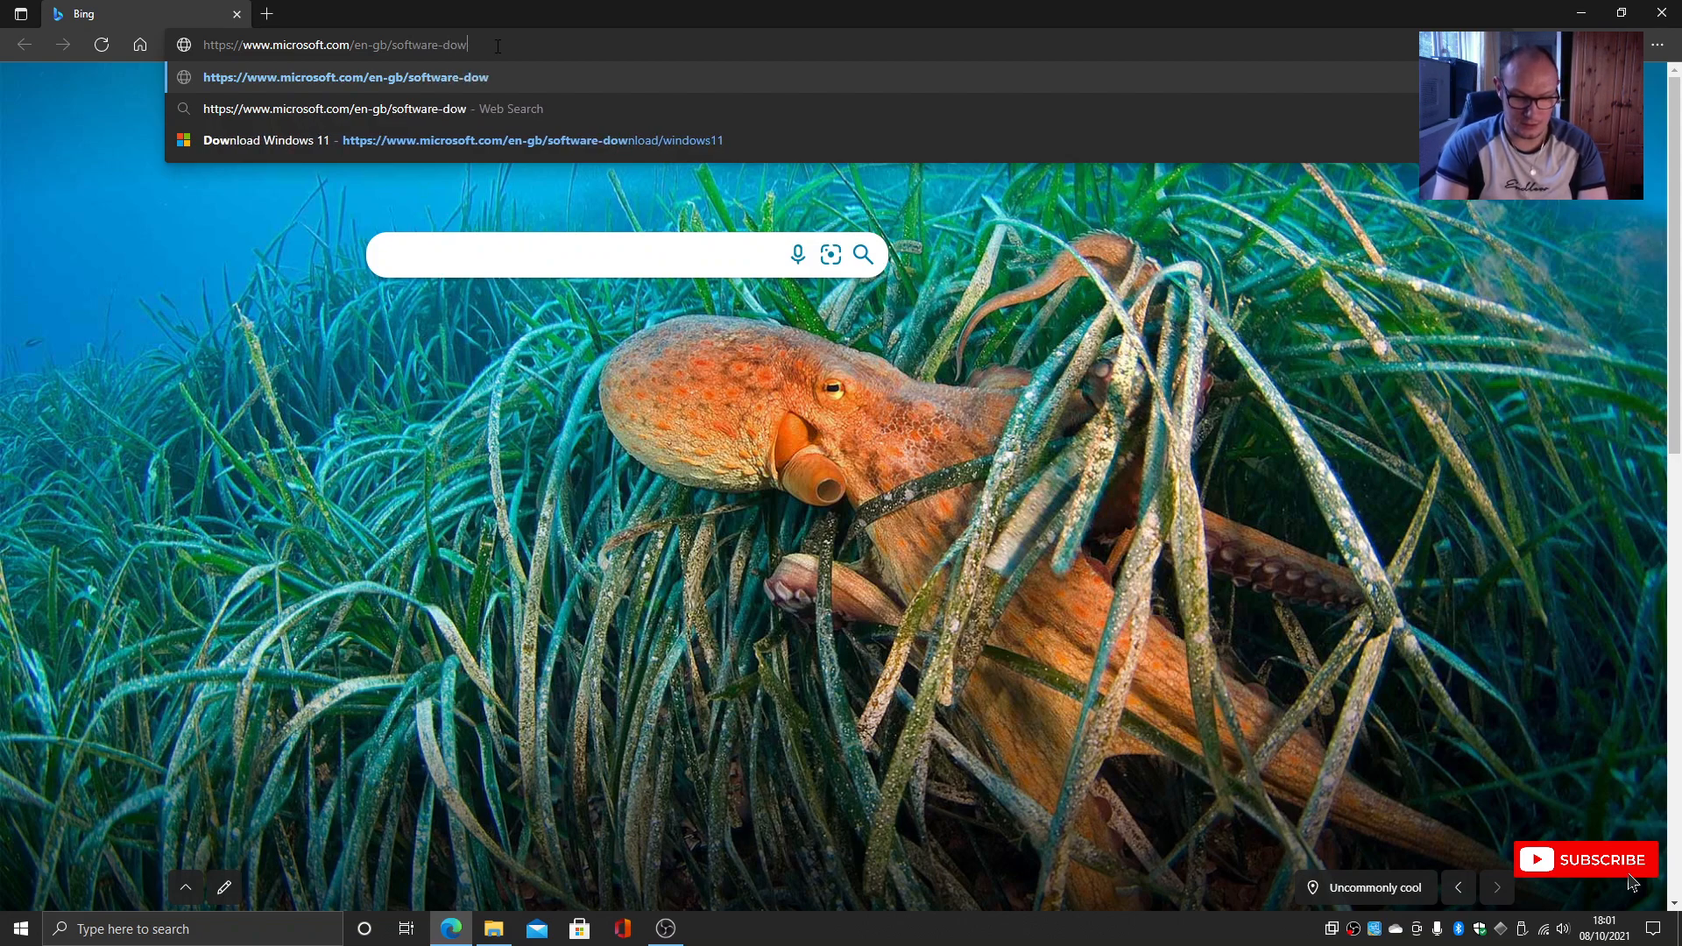
text(nload)
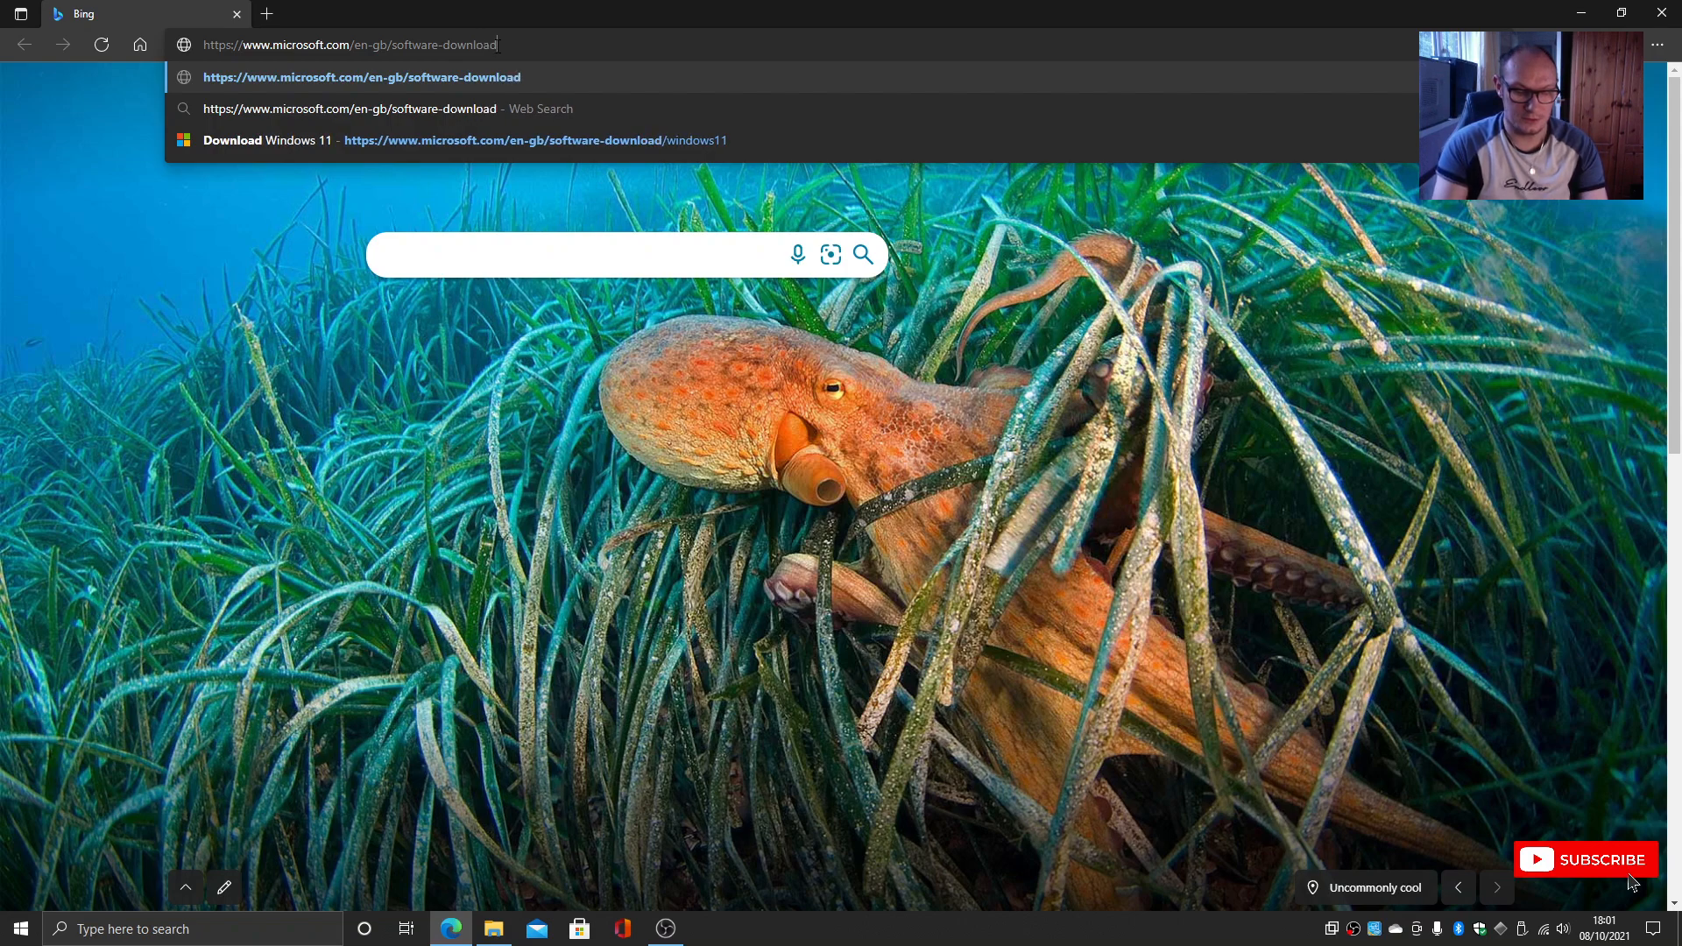
text(/wi)
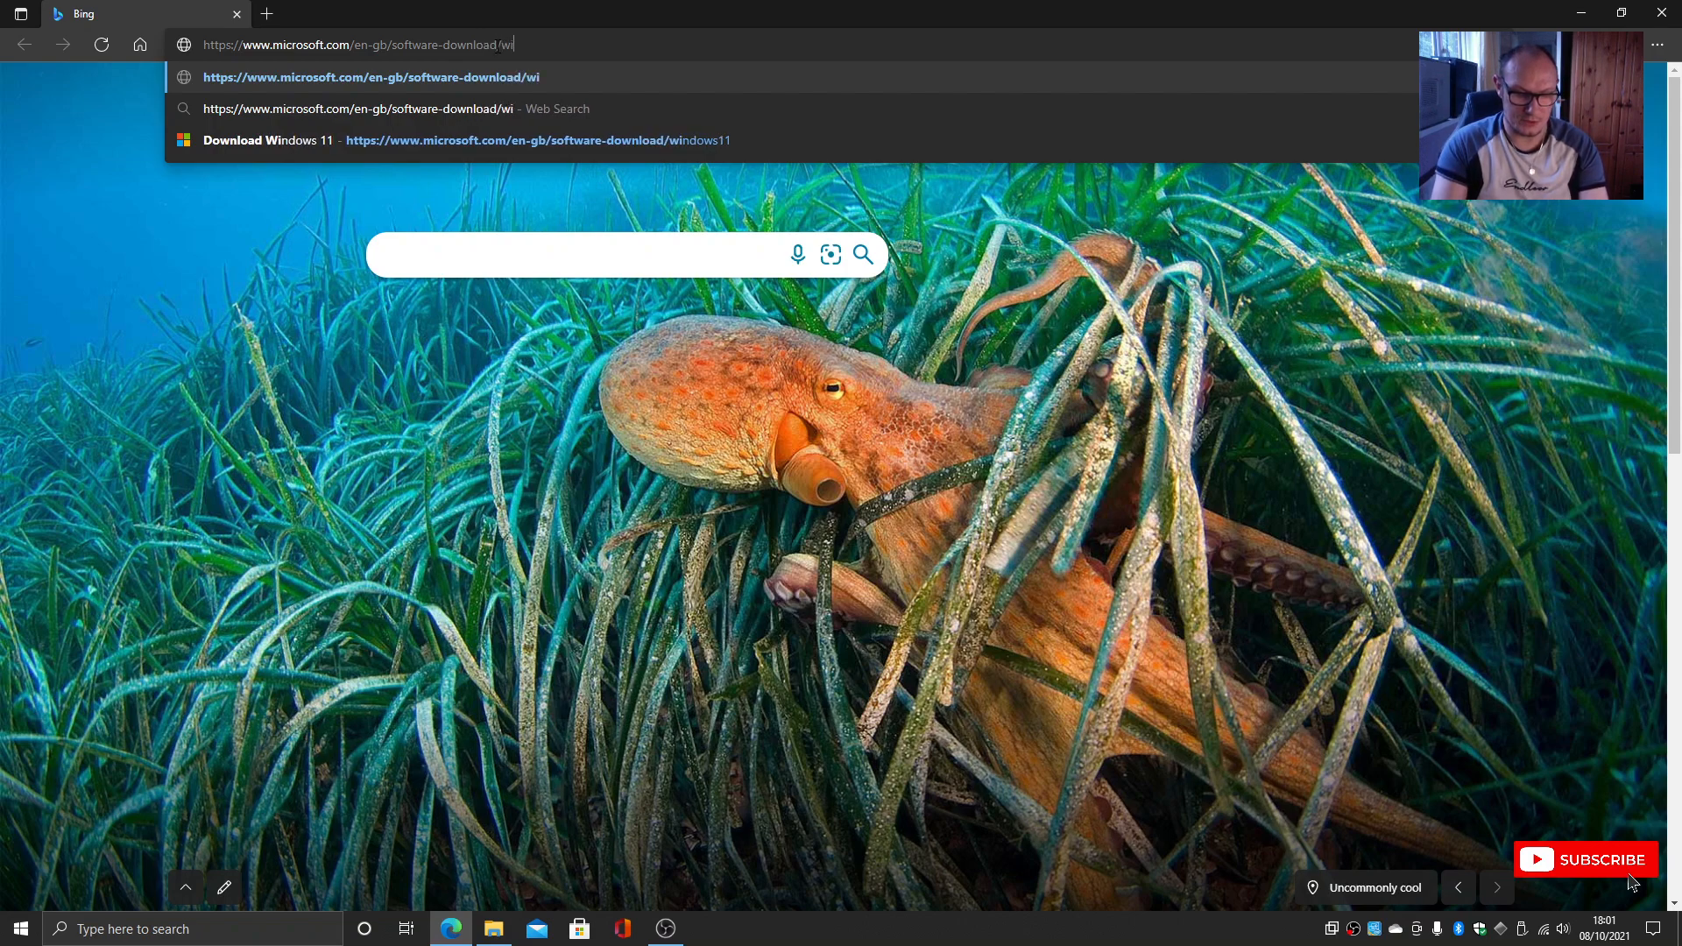
text(ndows11)
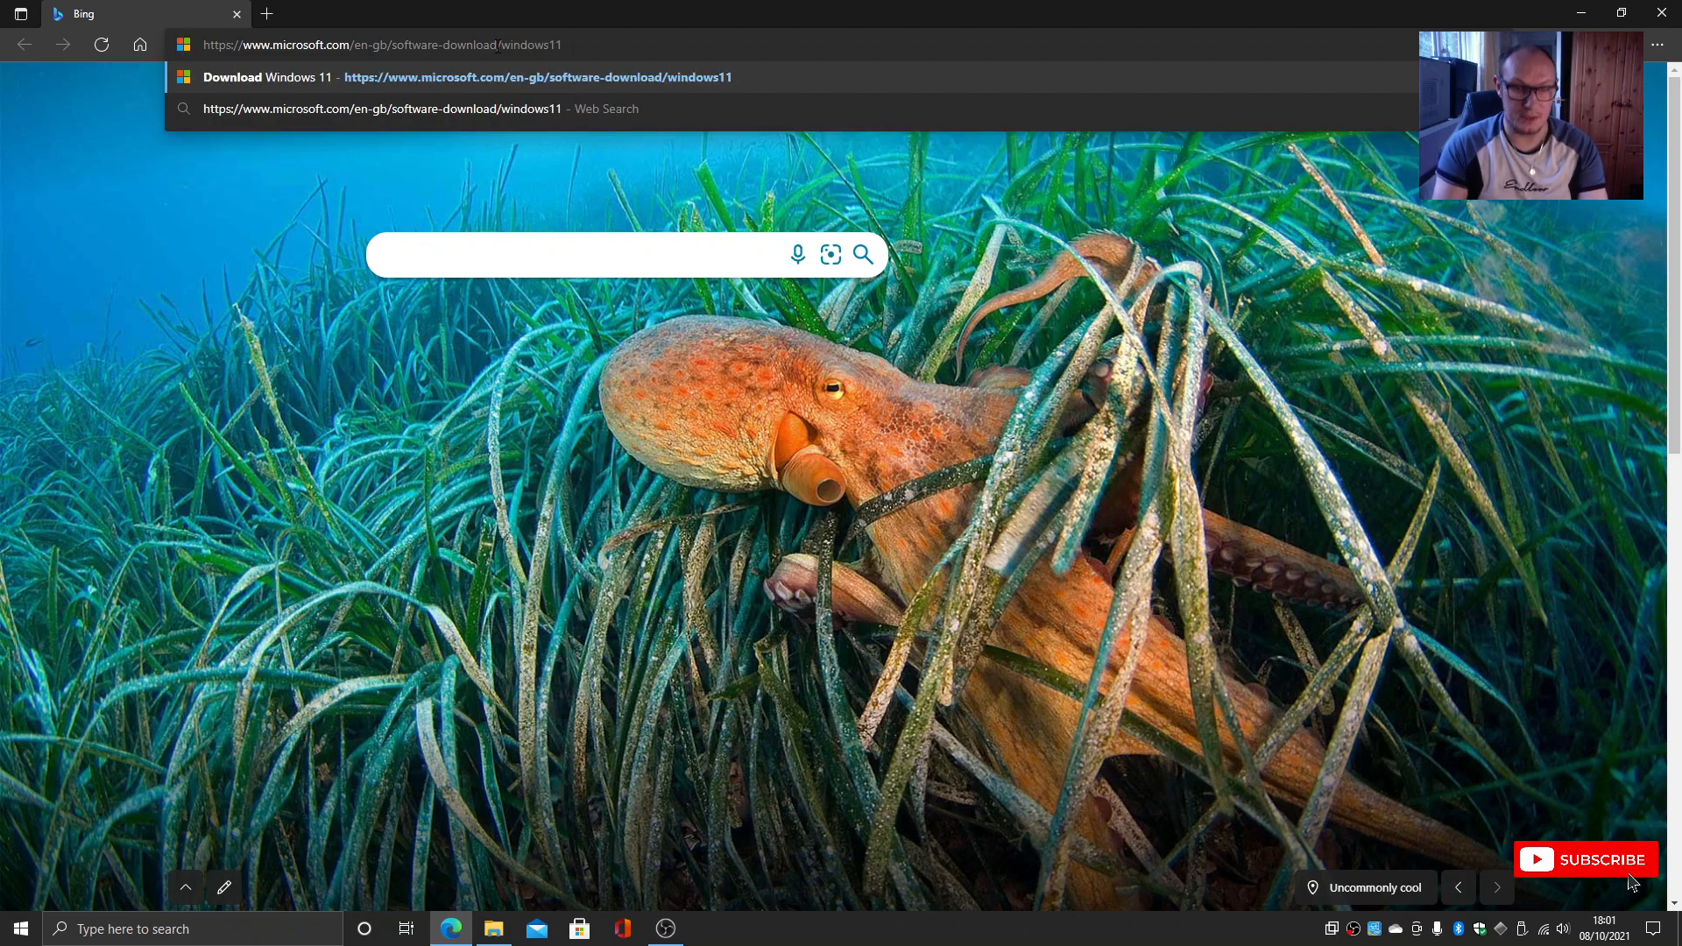
key(Return)
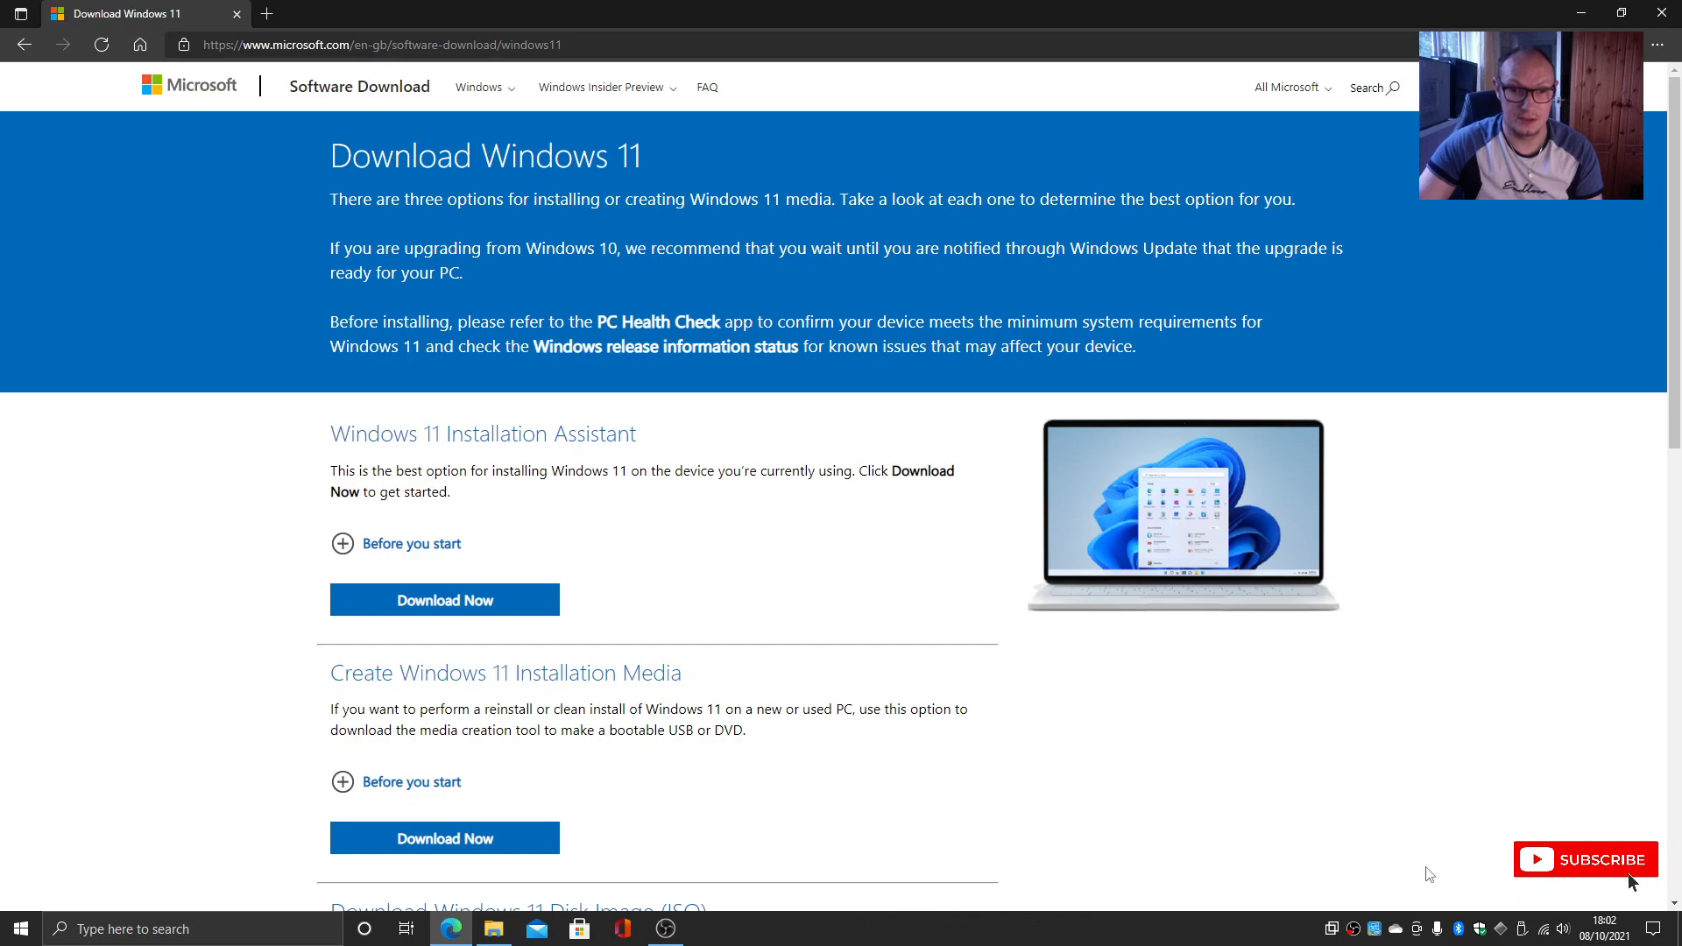
click(1354, 929)
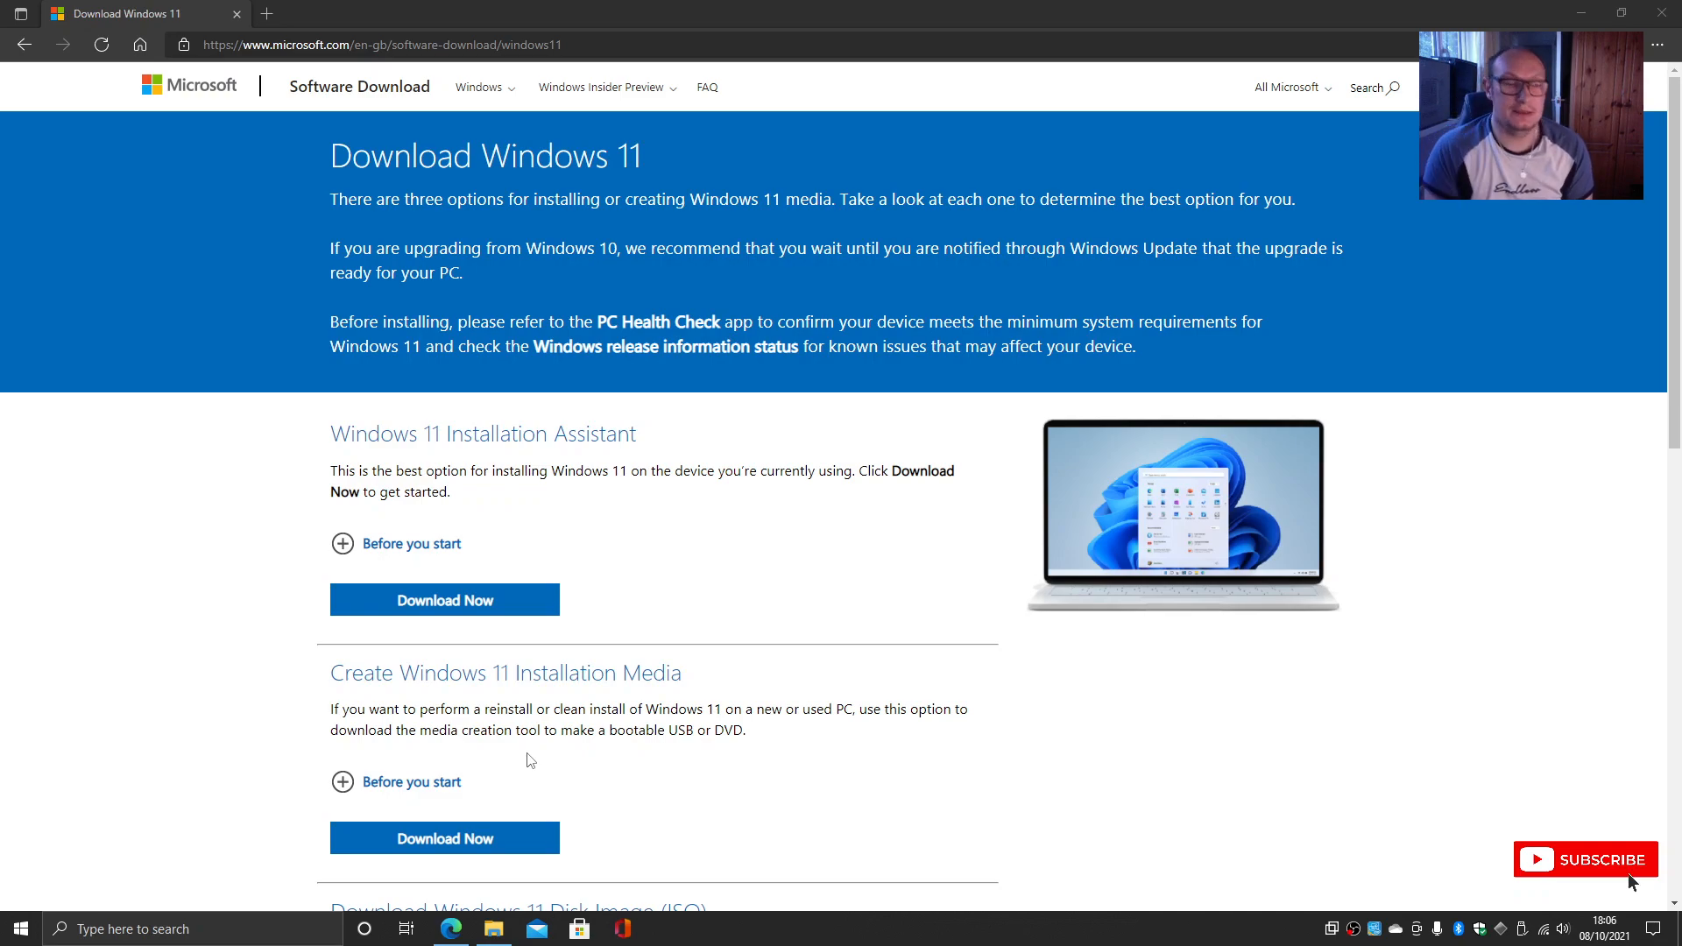
Read the "Before you start" requirements and media creation instructions under Create Windows 11 Installation Media, and collapse the section again.
scroll(530, 760, down, 3)
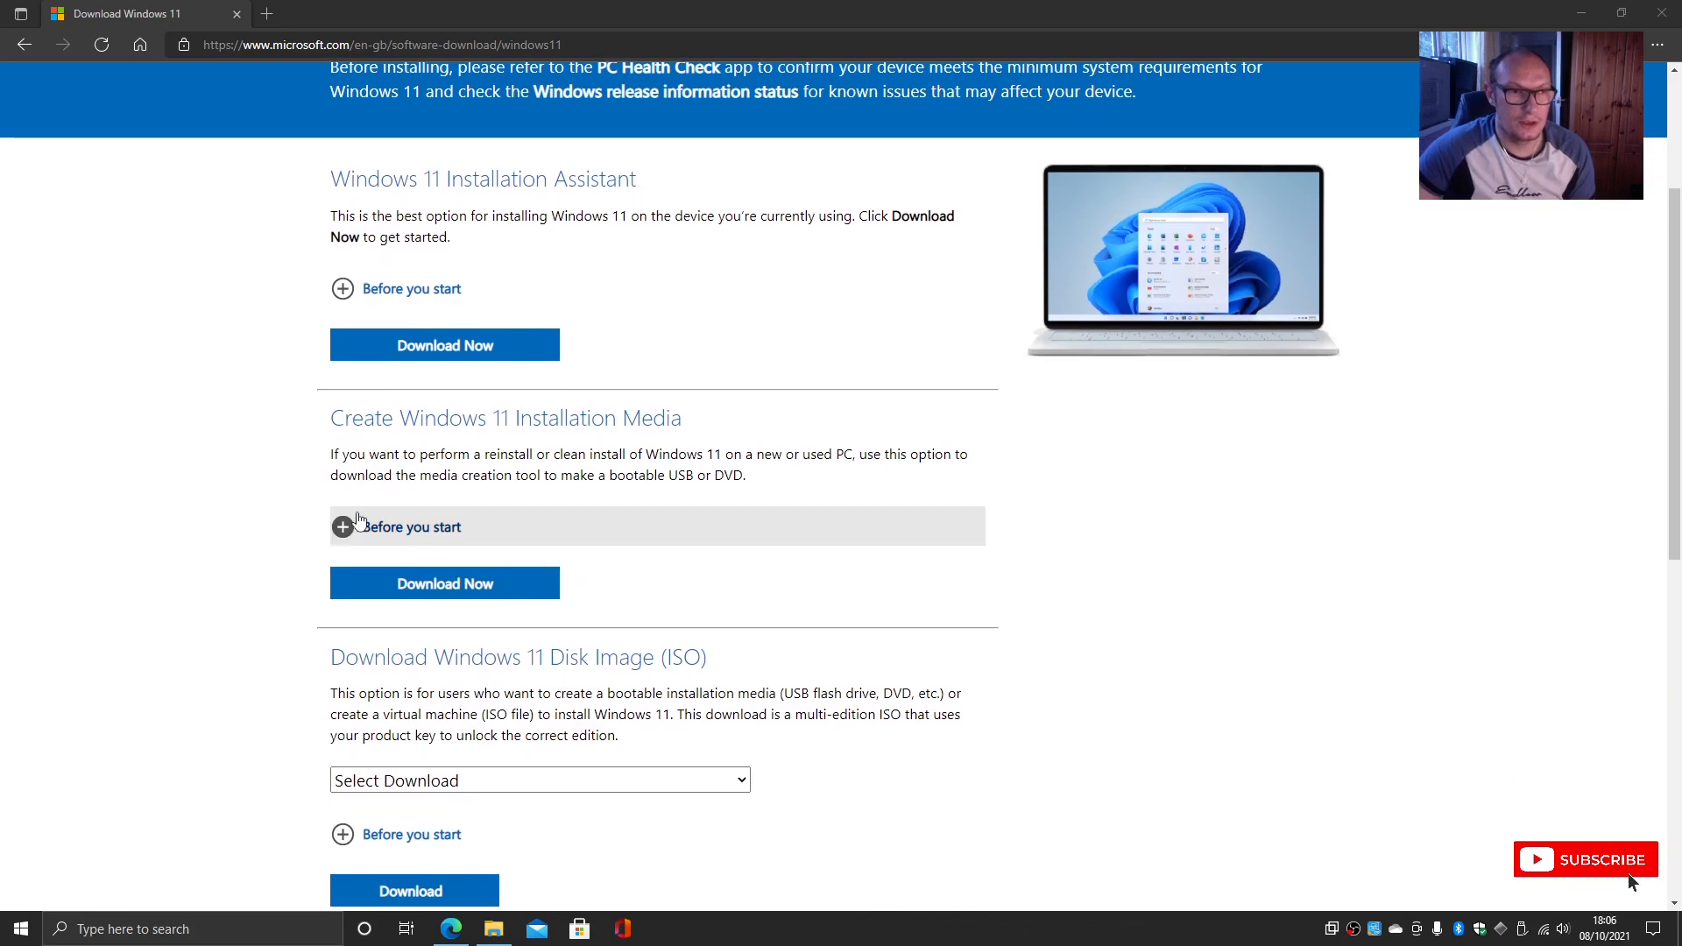
click(342, 531)
scroll(836, 585, down, 3)
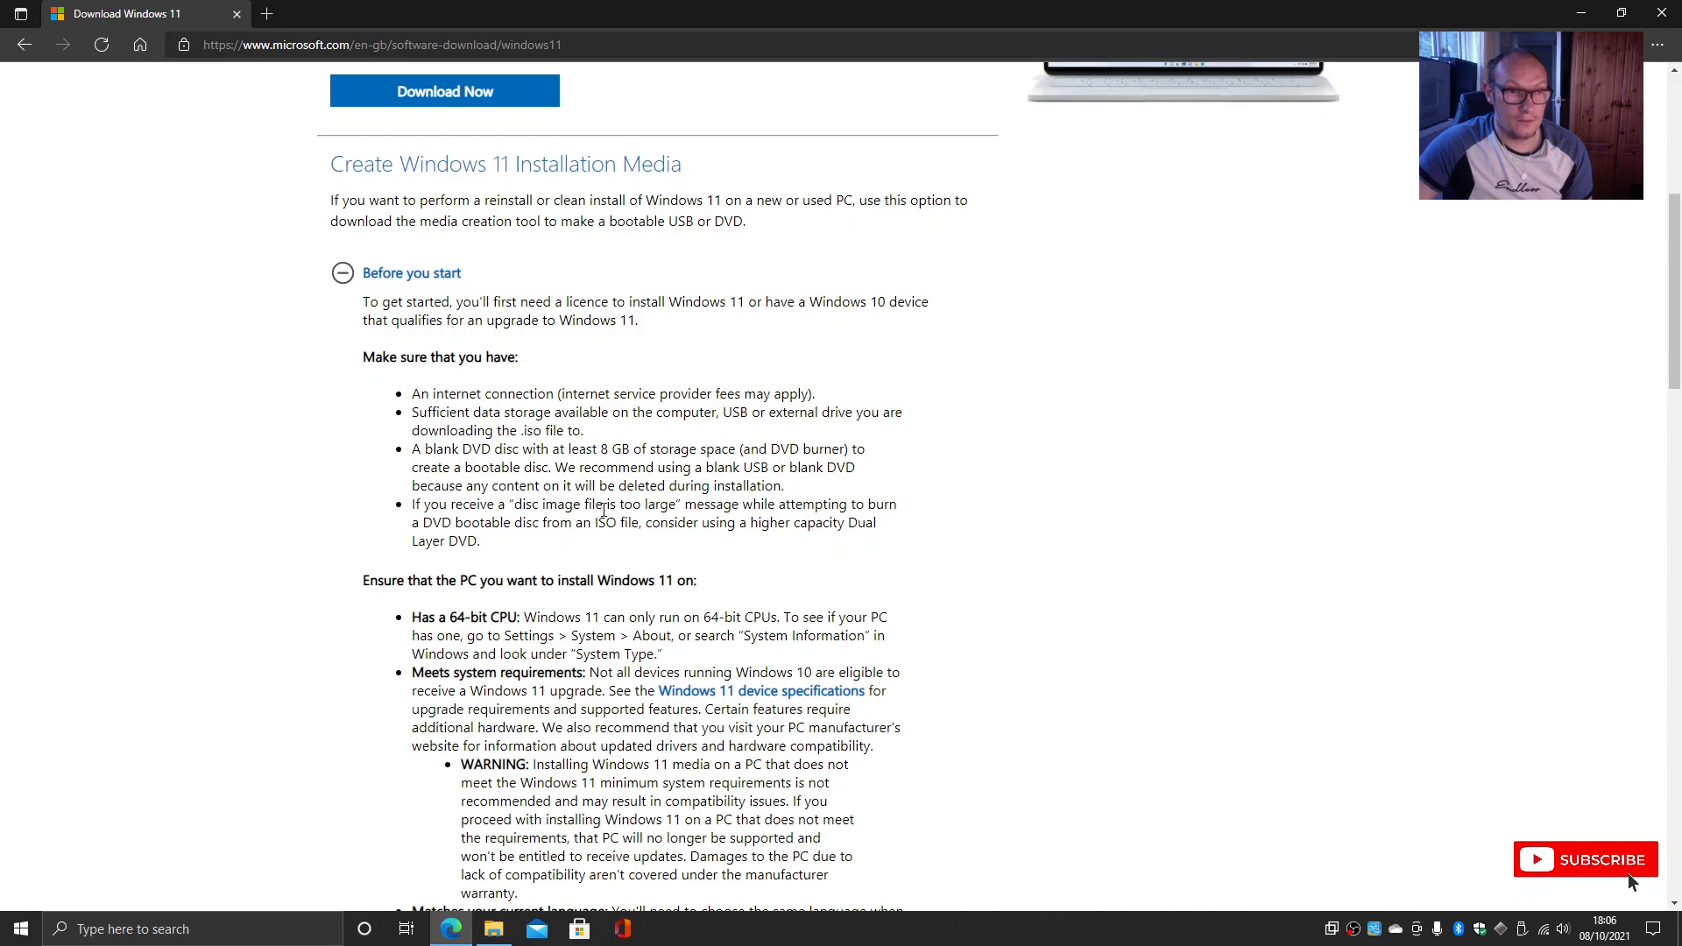
scroll(560, 455, down, 3)
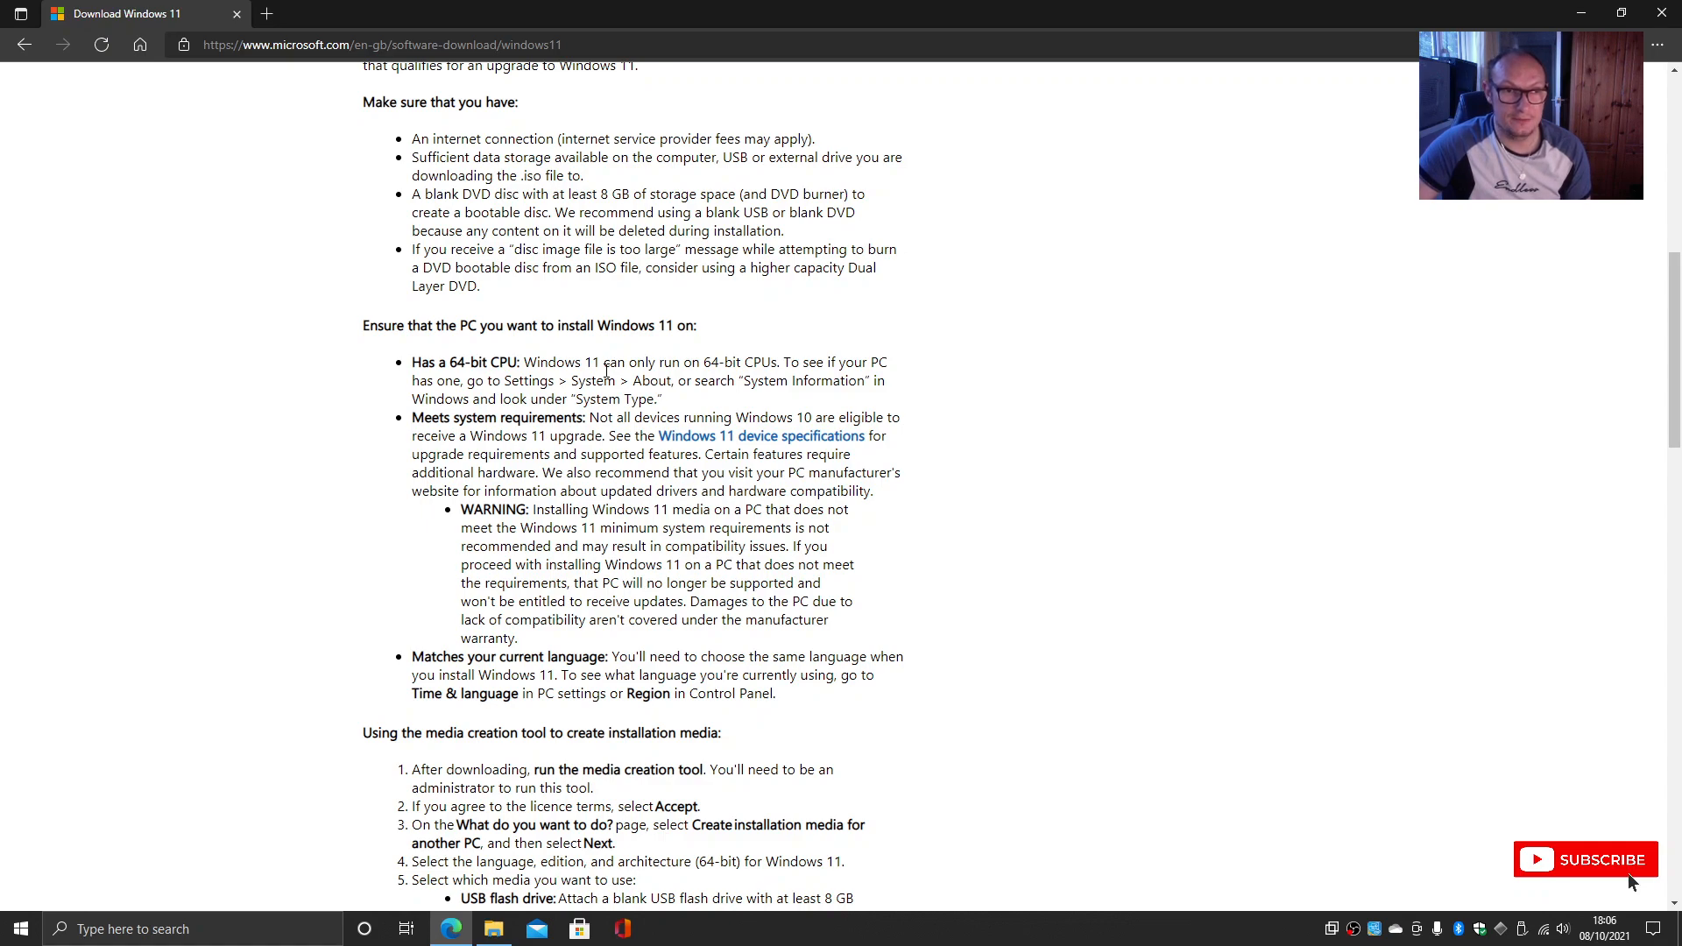
scroll(606, 370, down, 1)
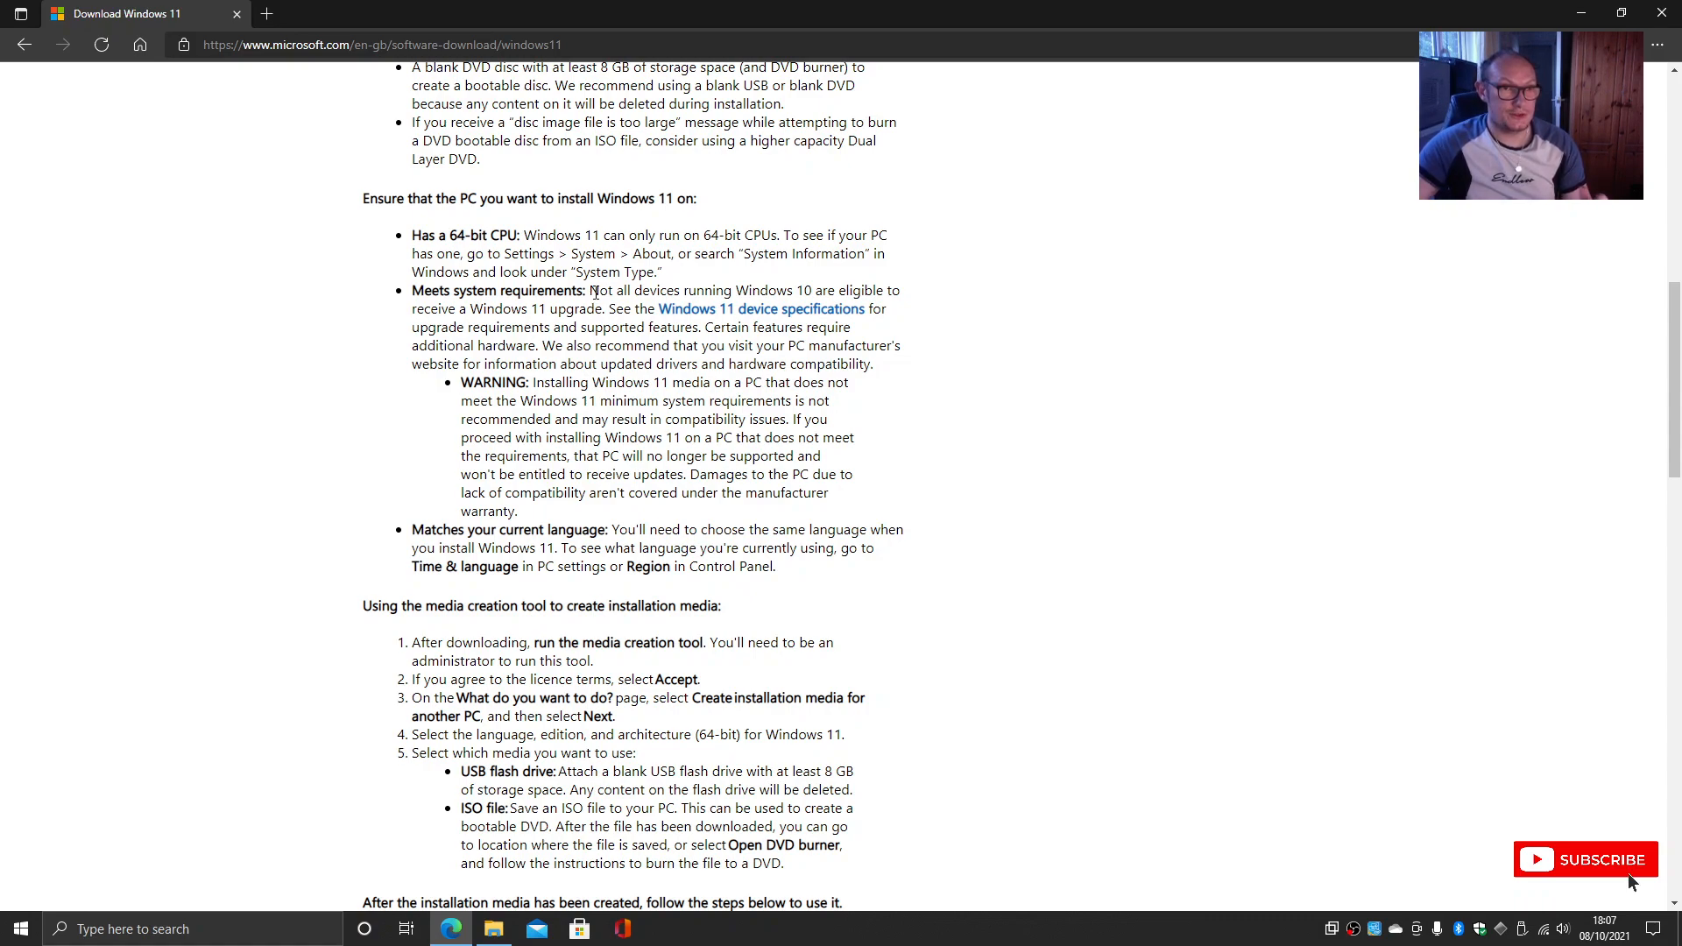
scroll(896, 377, down, 5)
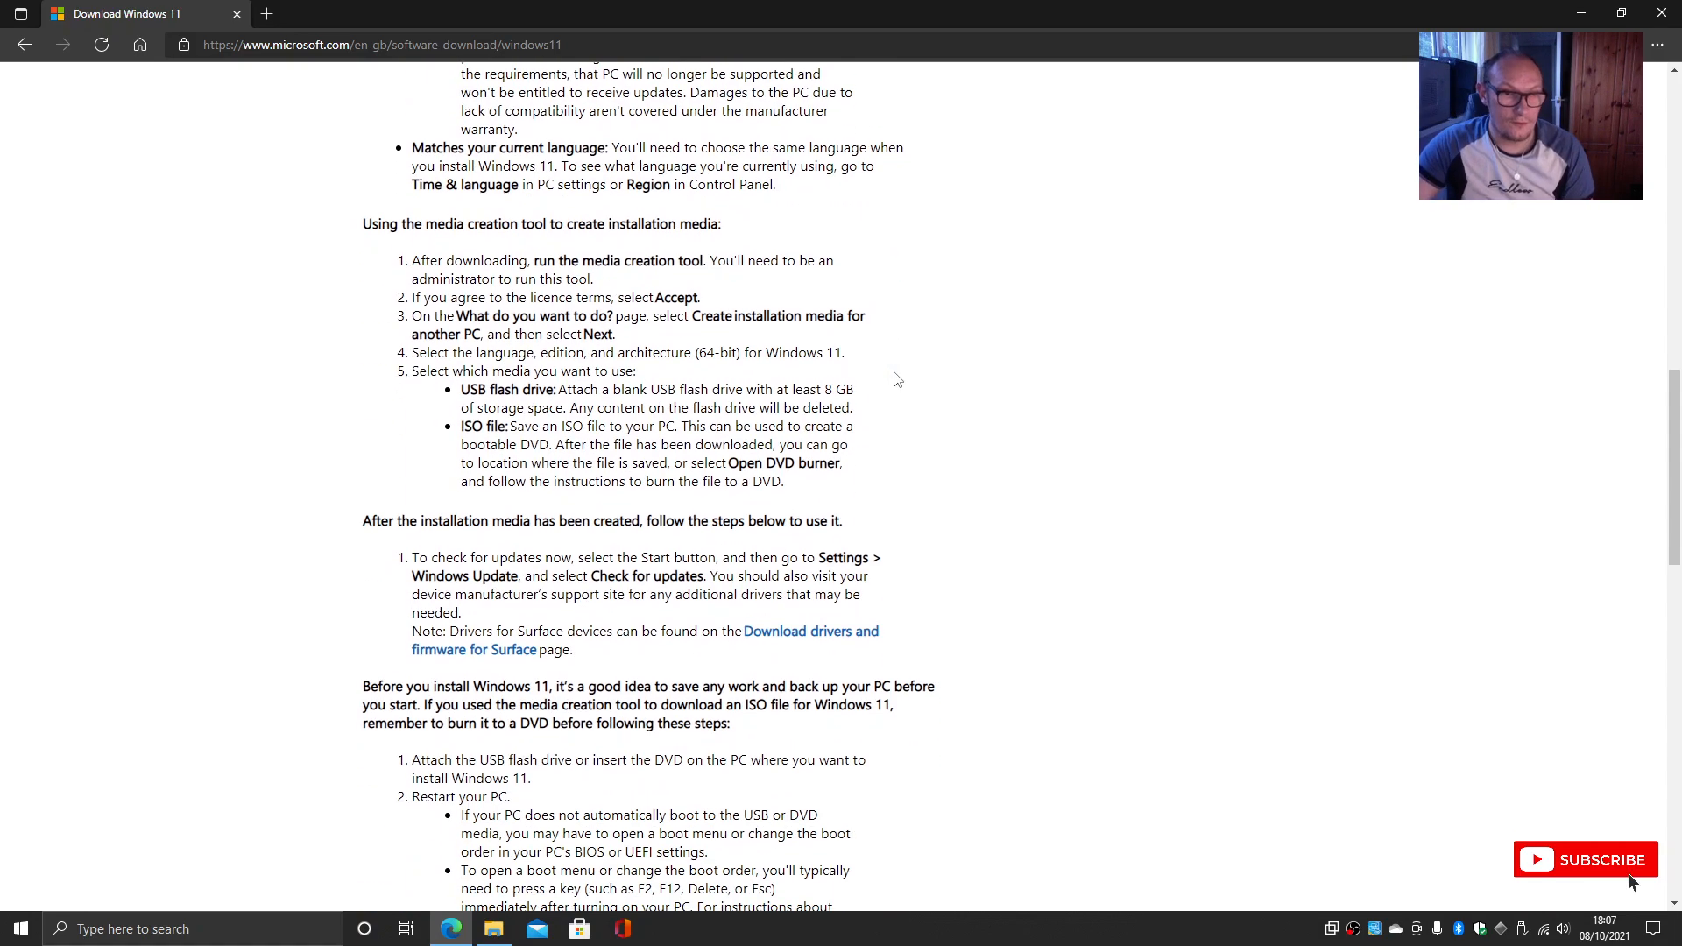
scroll(897, 378, up, 3)
scroll(895, 376, up, 8)
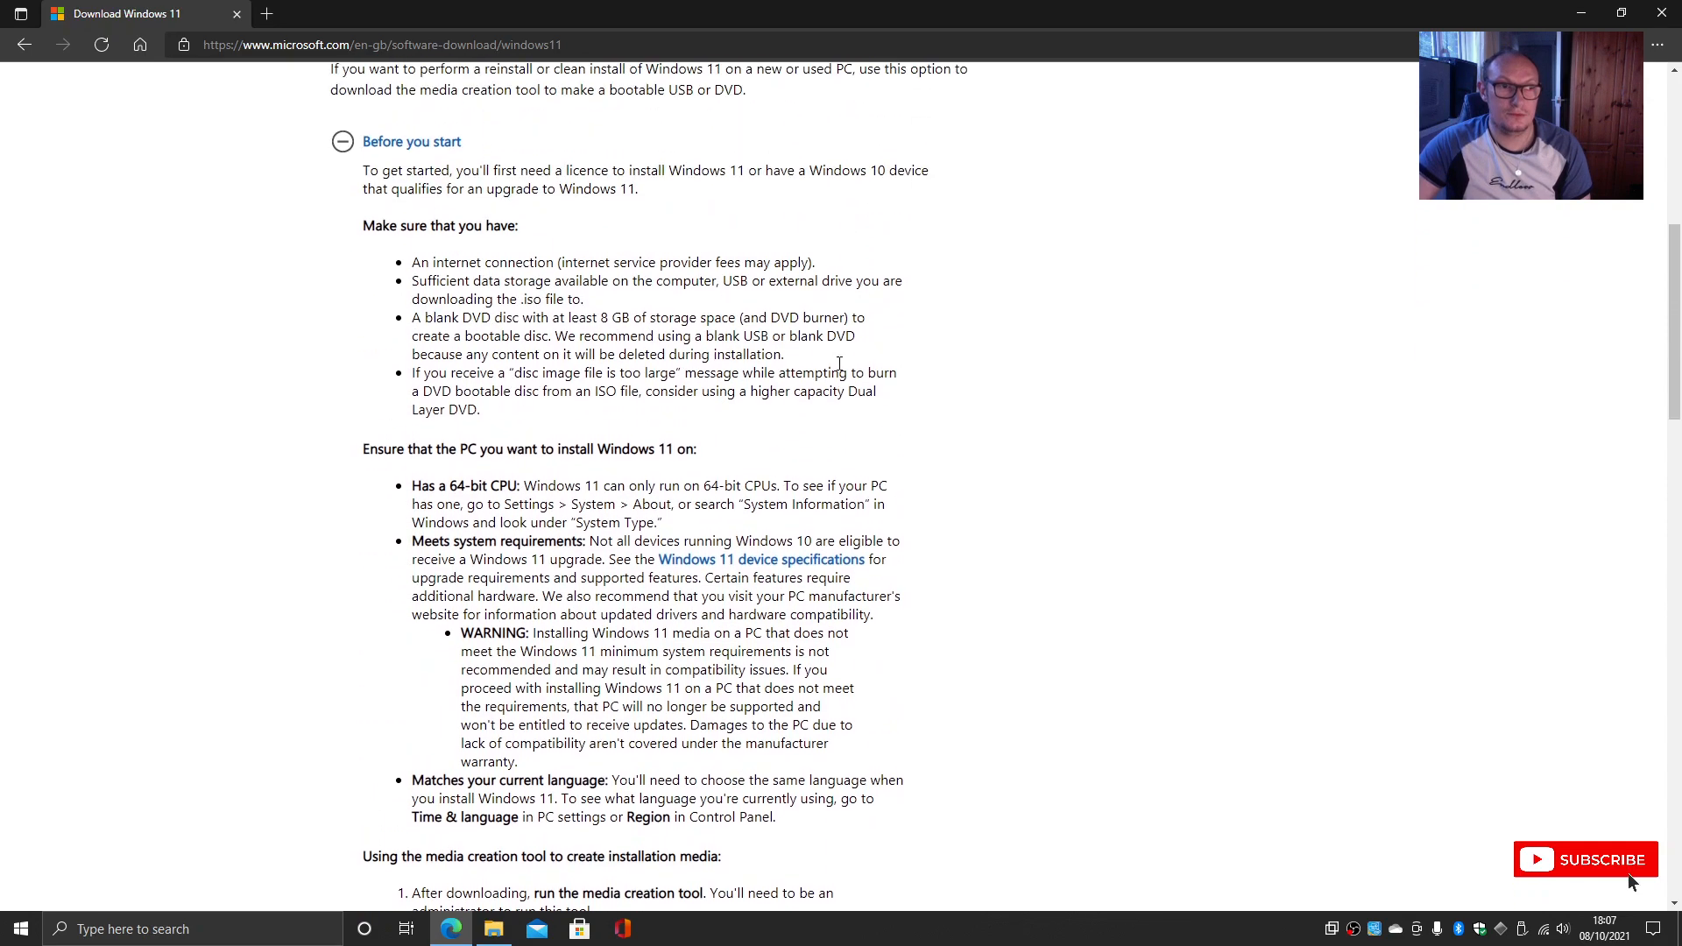
click(341, 402)
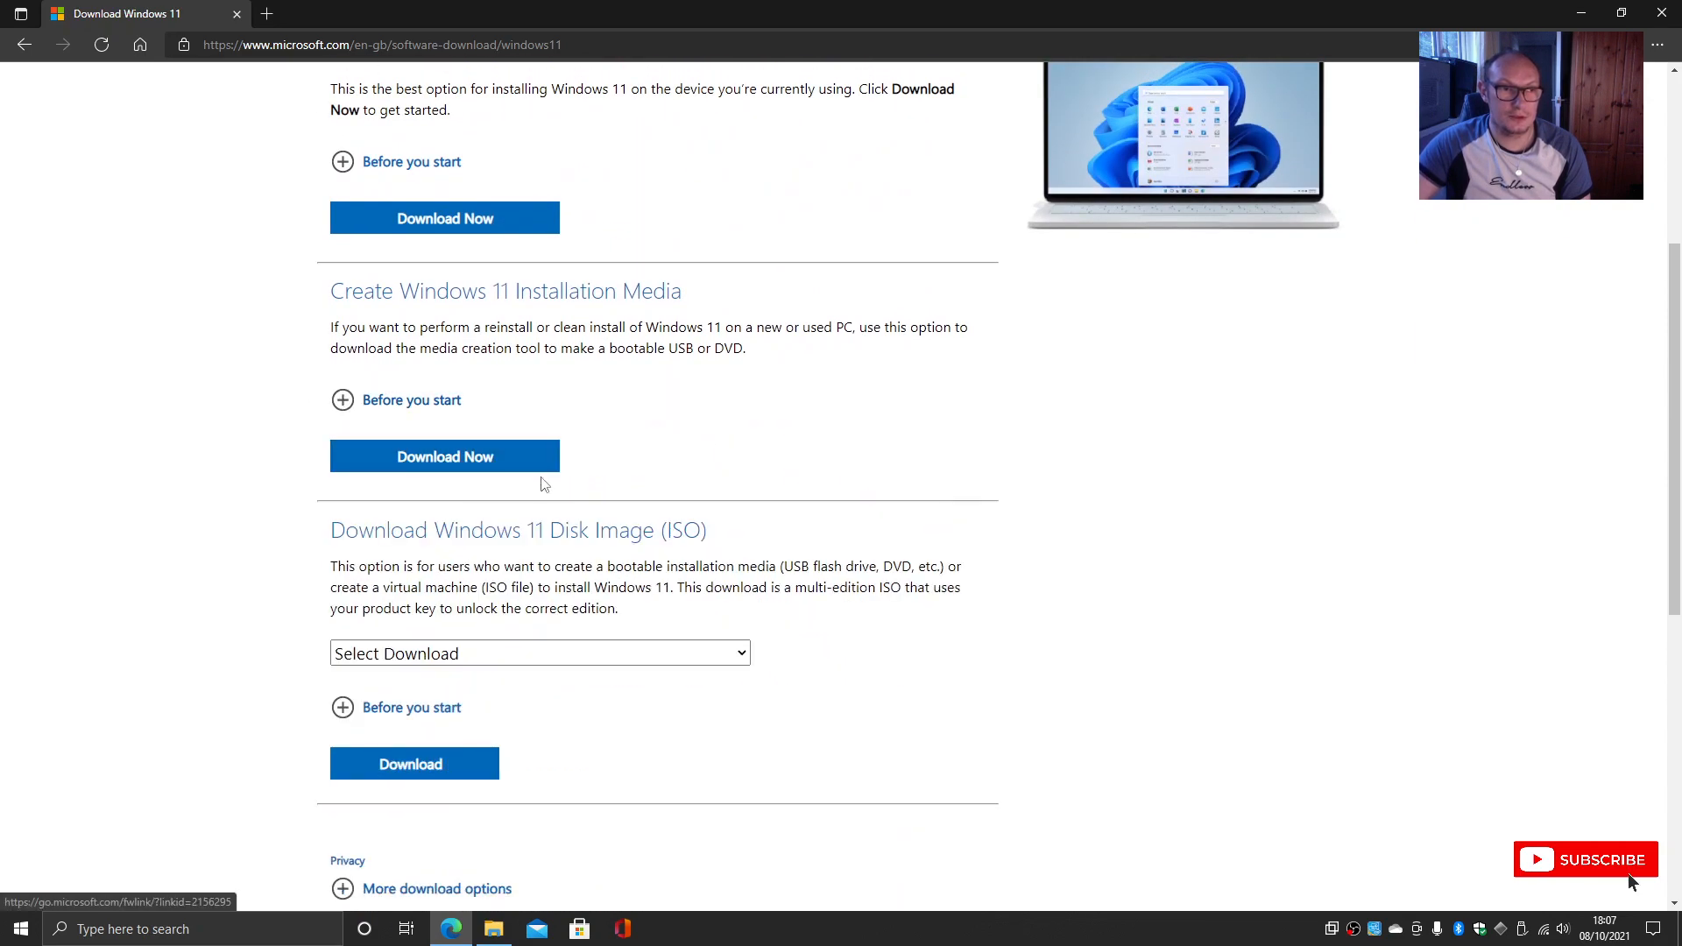
Download the Windows 11 media creation tool, run MediaCreationToolW11 (1) from the Downloads folder, and clear the browser and folder windows away.
click(475, 467)
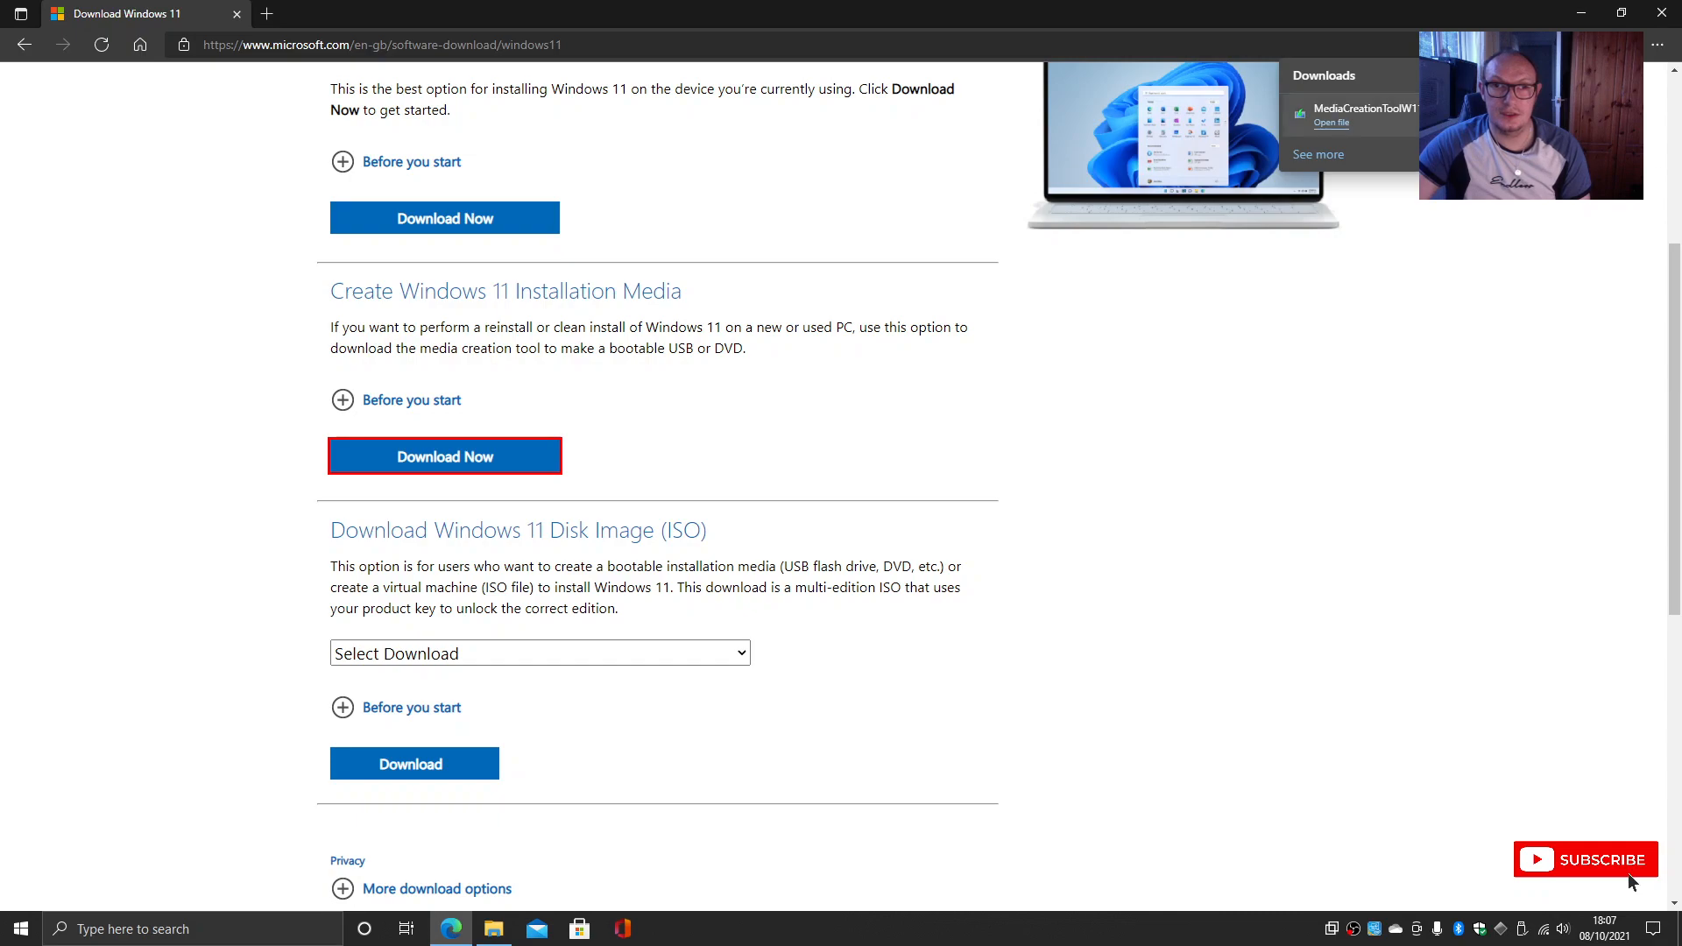
click(1538, 114)
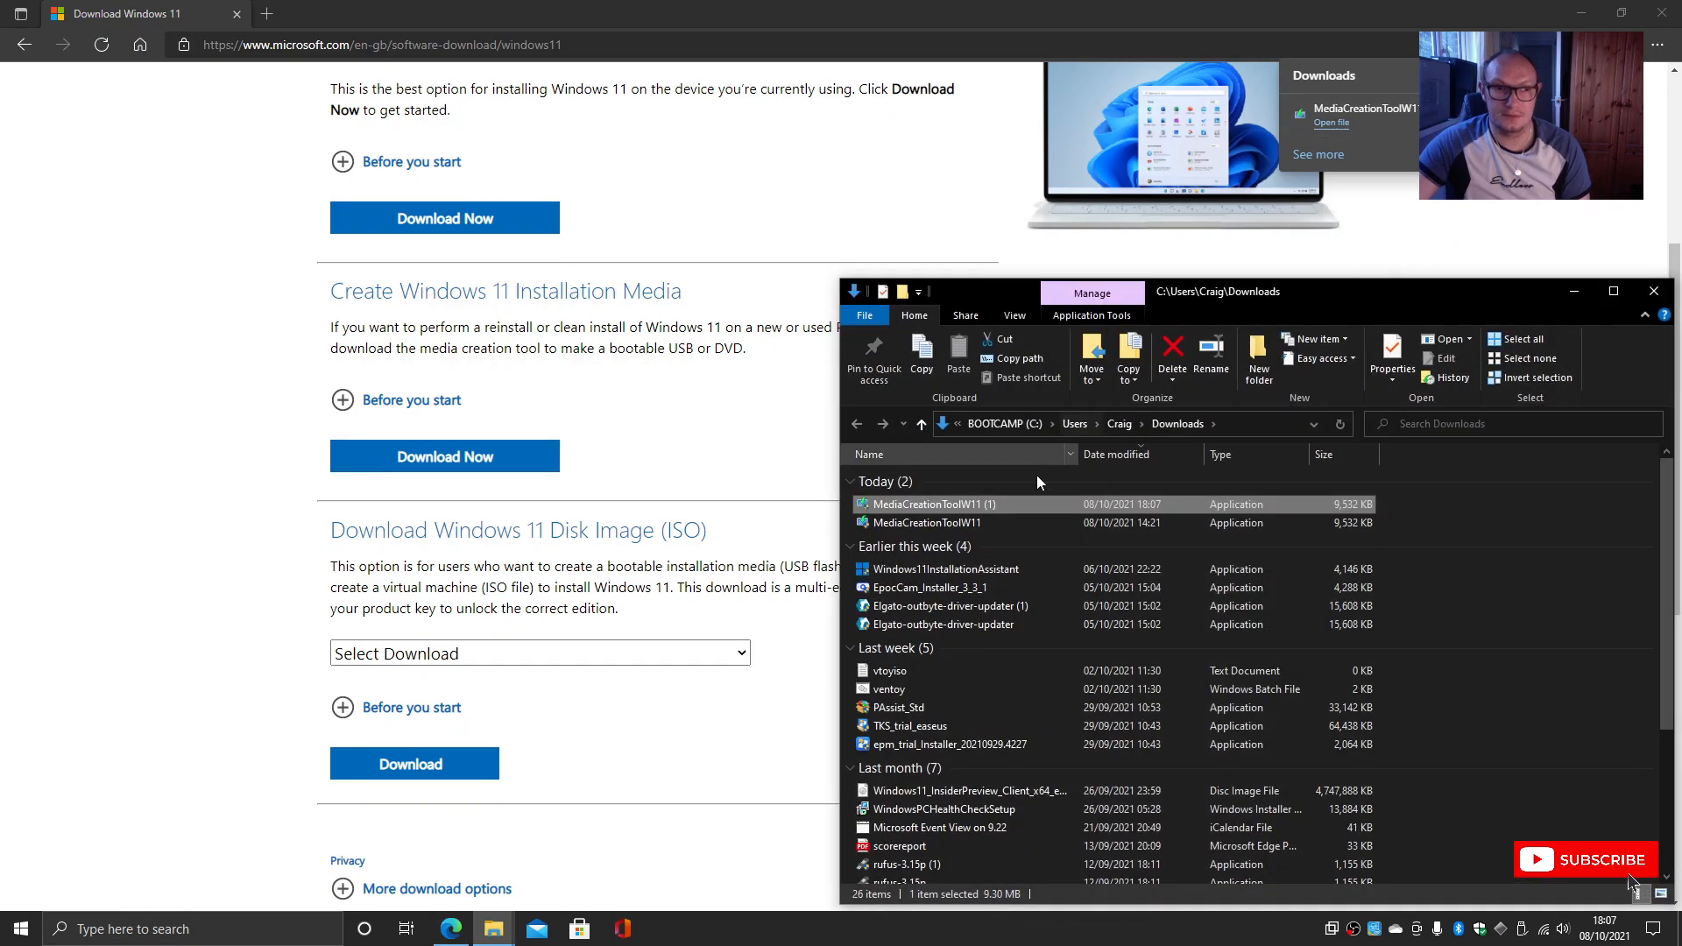
double_click(977, 510)
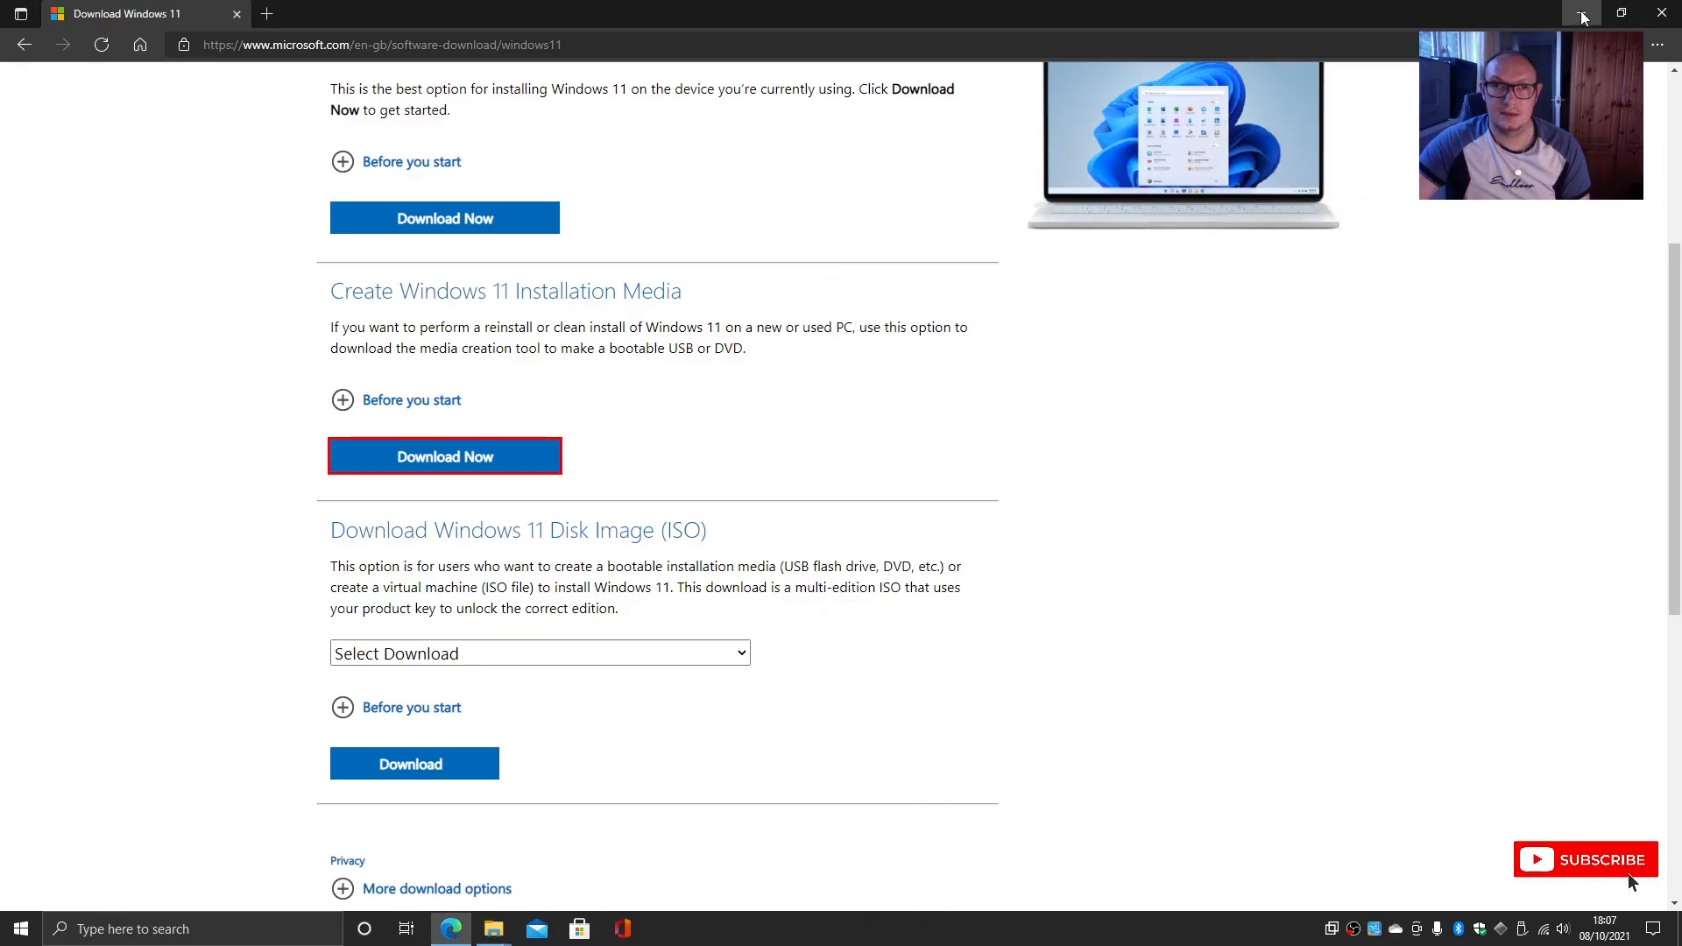
click(1580, 11)
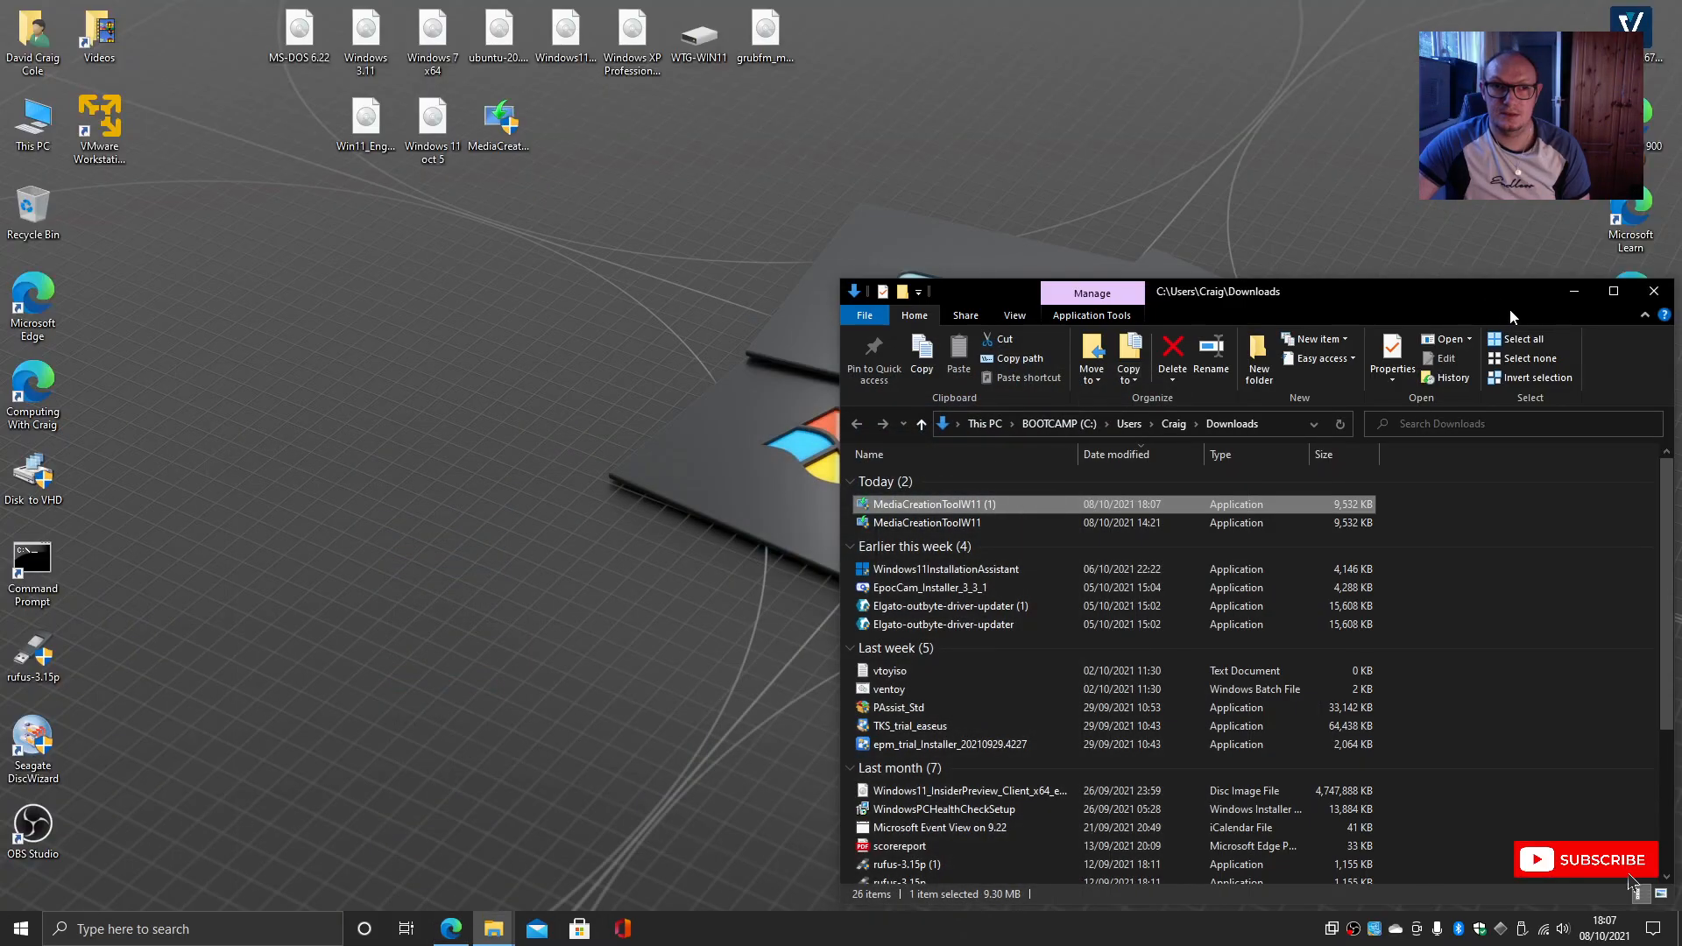
click(1654, 295)
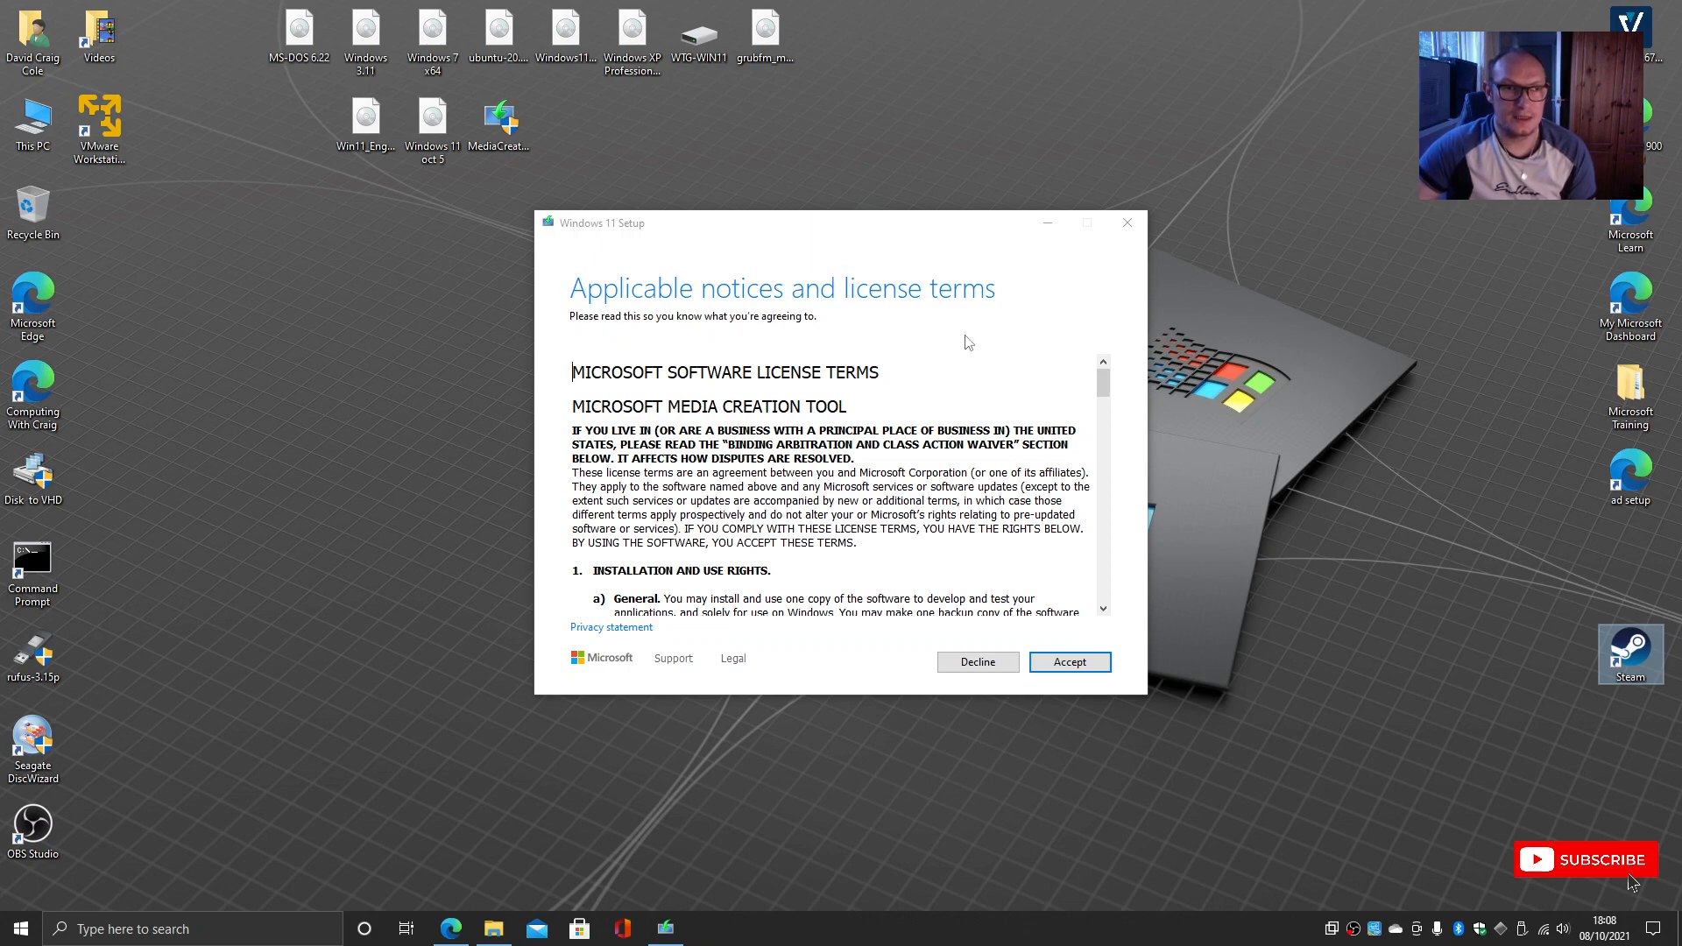
Accept the license terms, turn off the recommended options, and continue with English (United Kingdom) and the Windows 11 edition.
drag(1102, 383, 1134, 589)
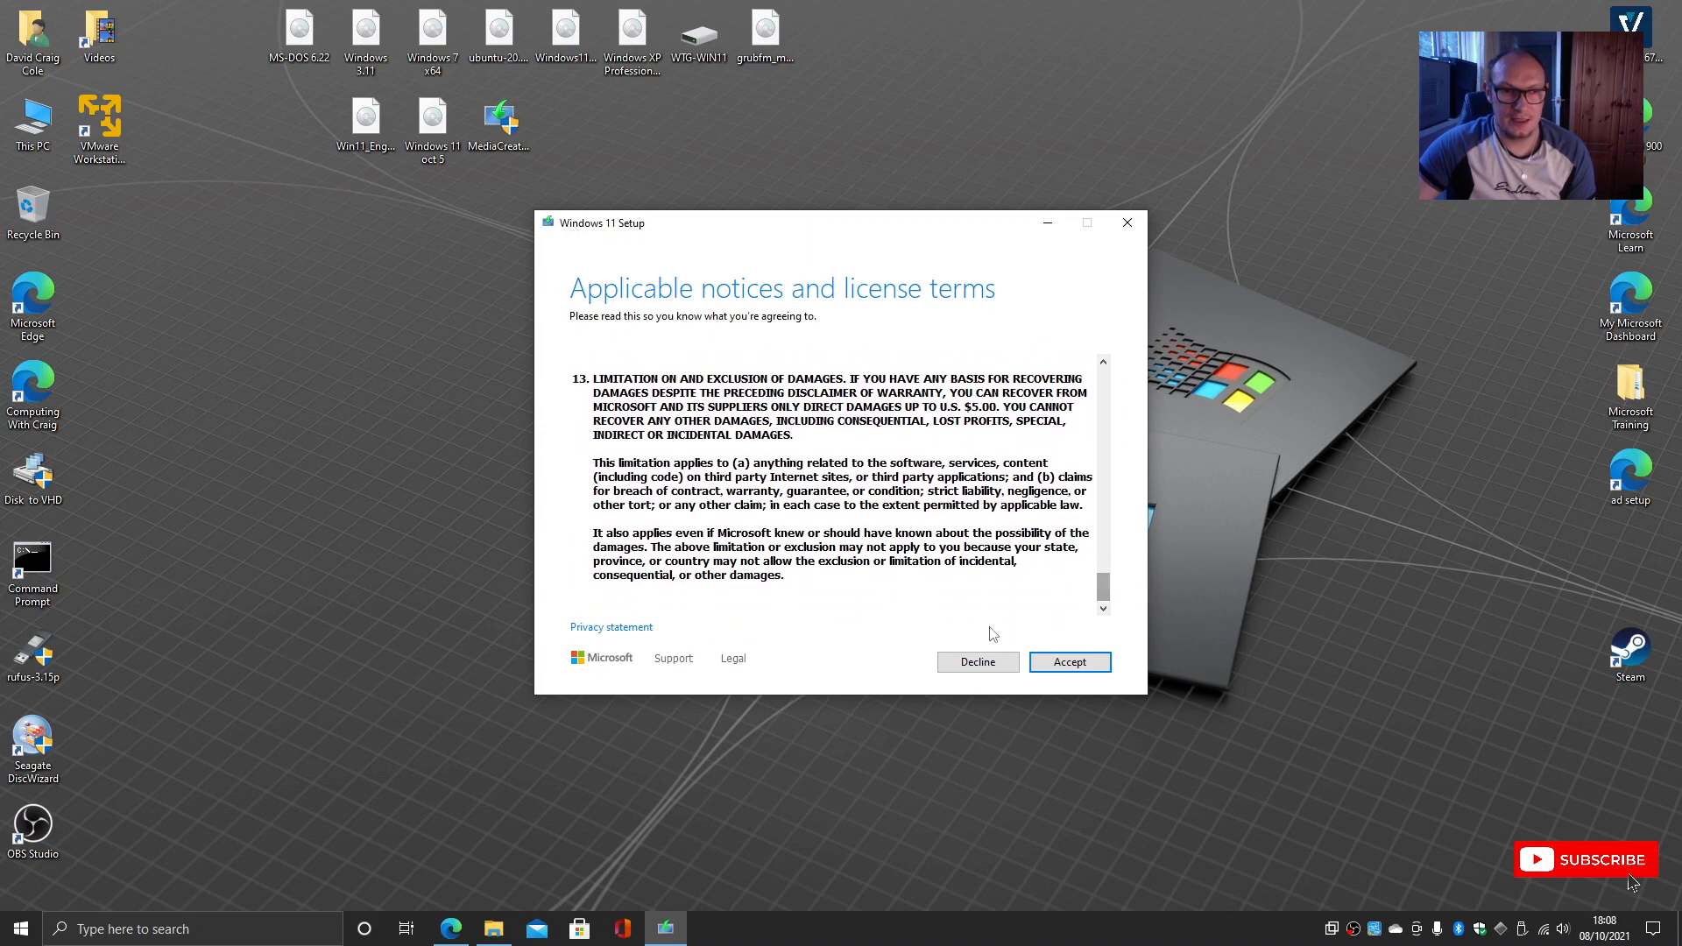
click(1071, 662)
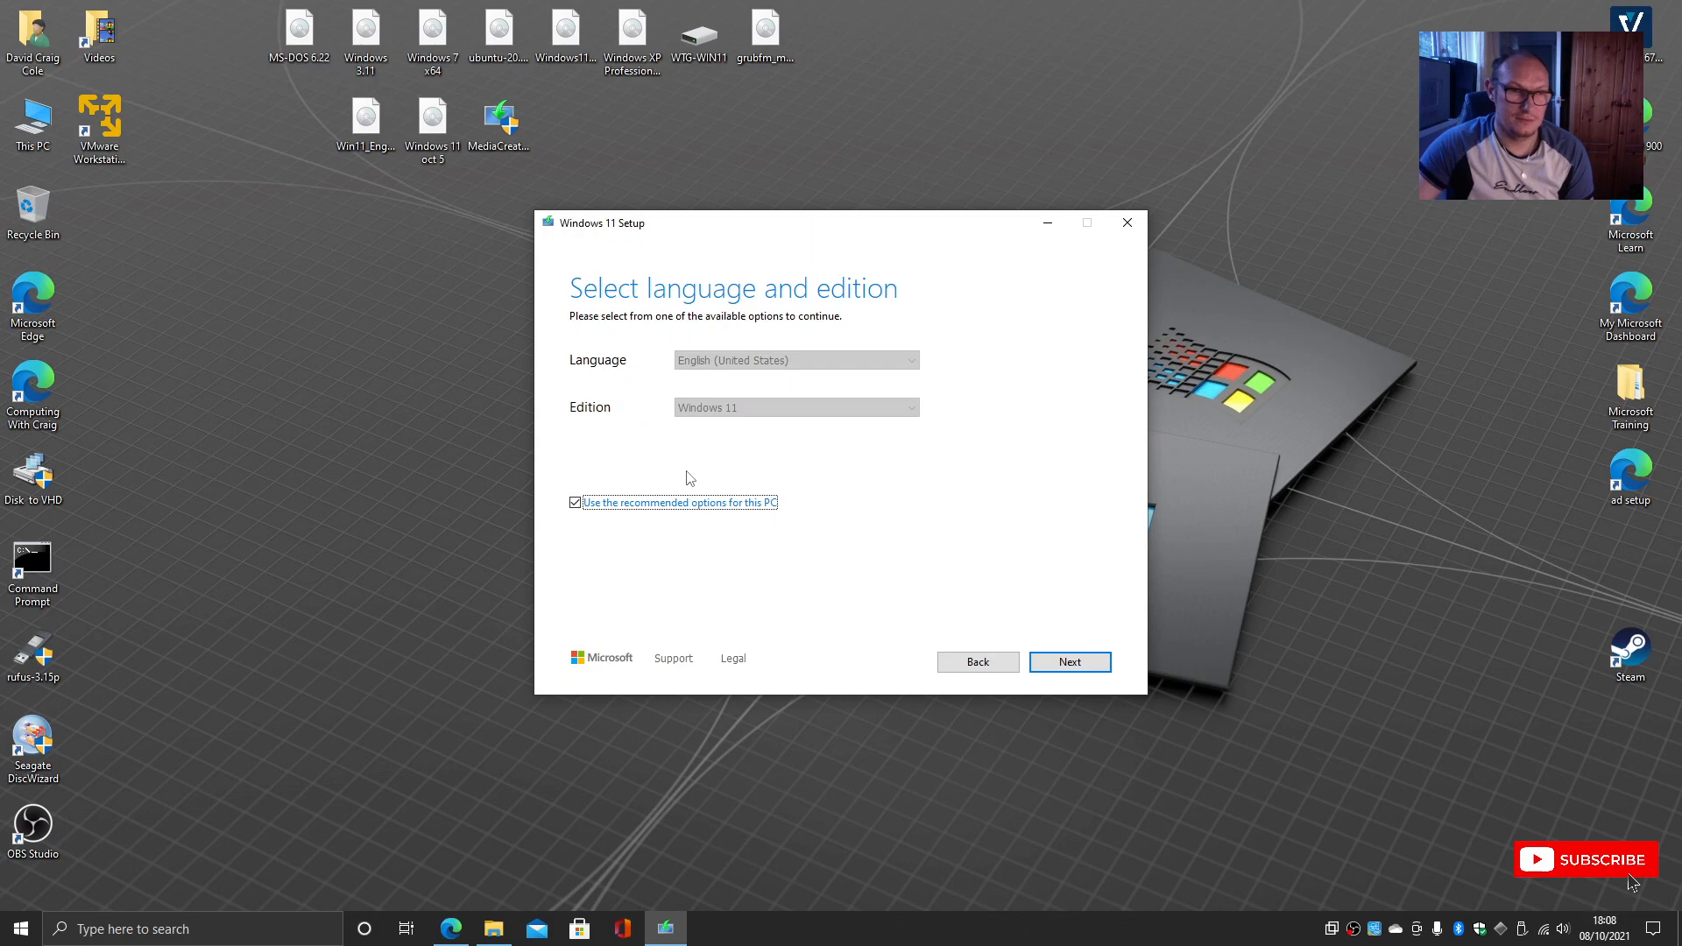
click(576, 504)
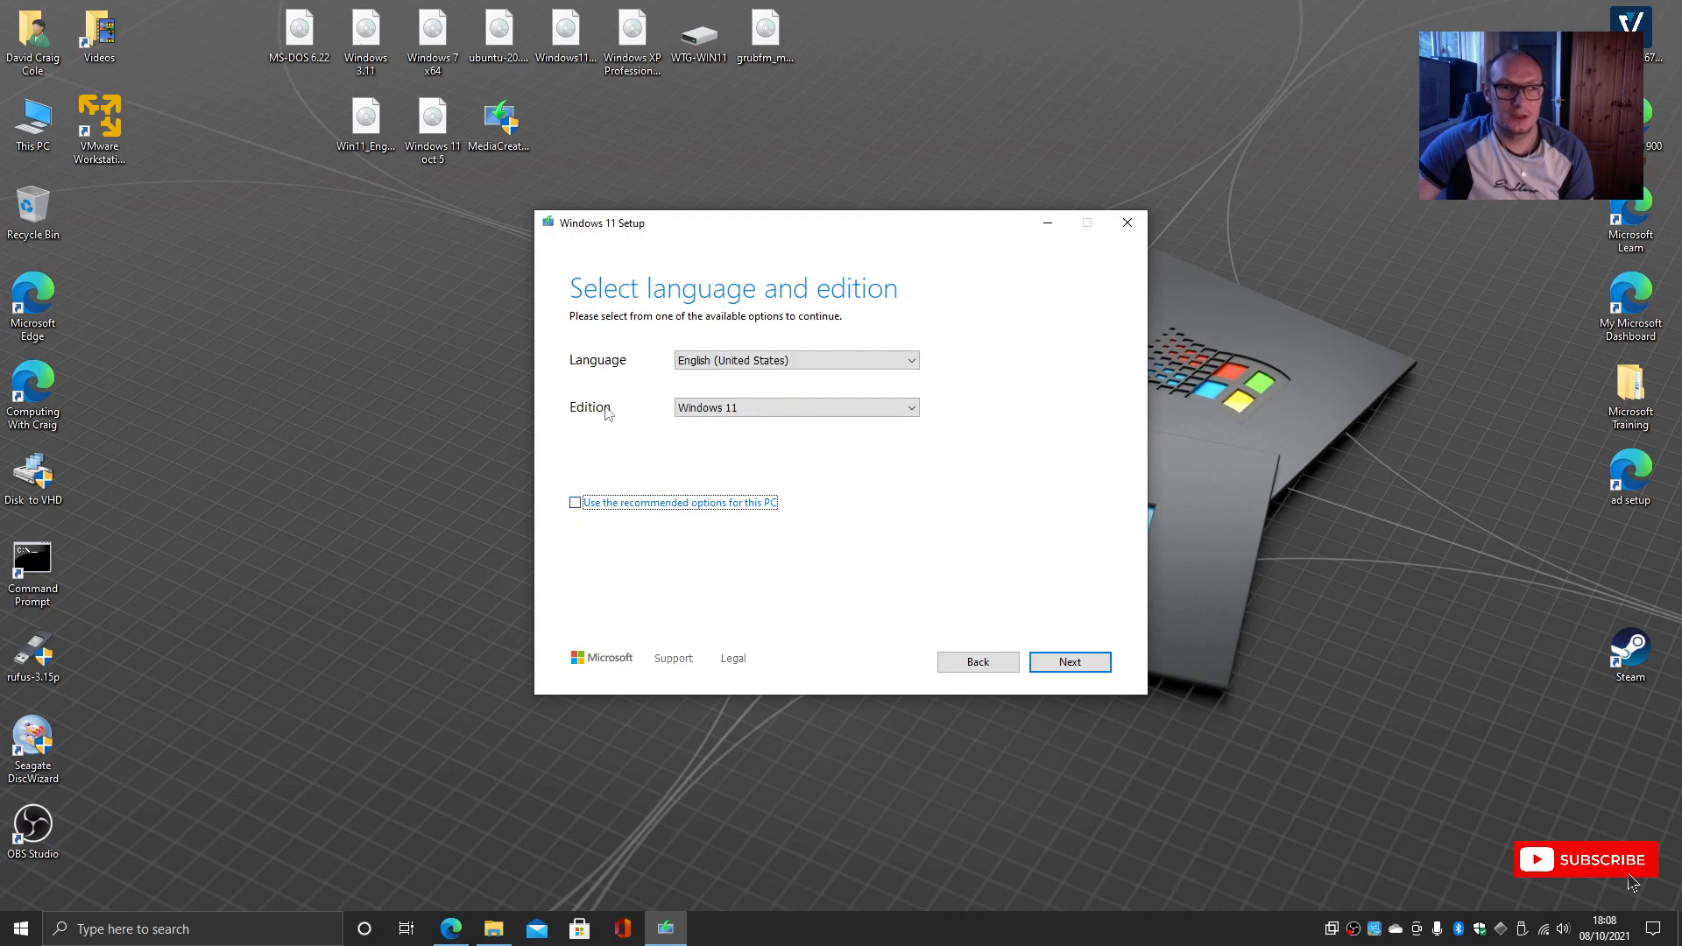
click(846, 361)
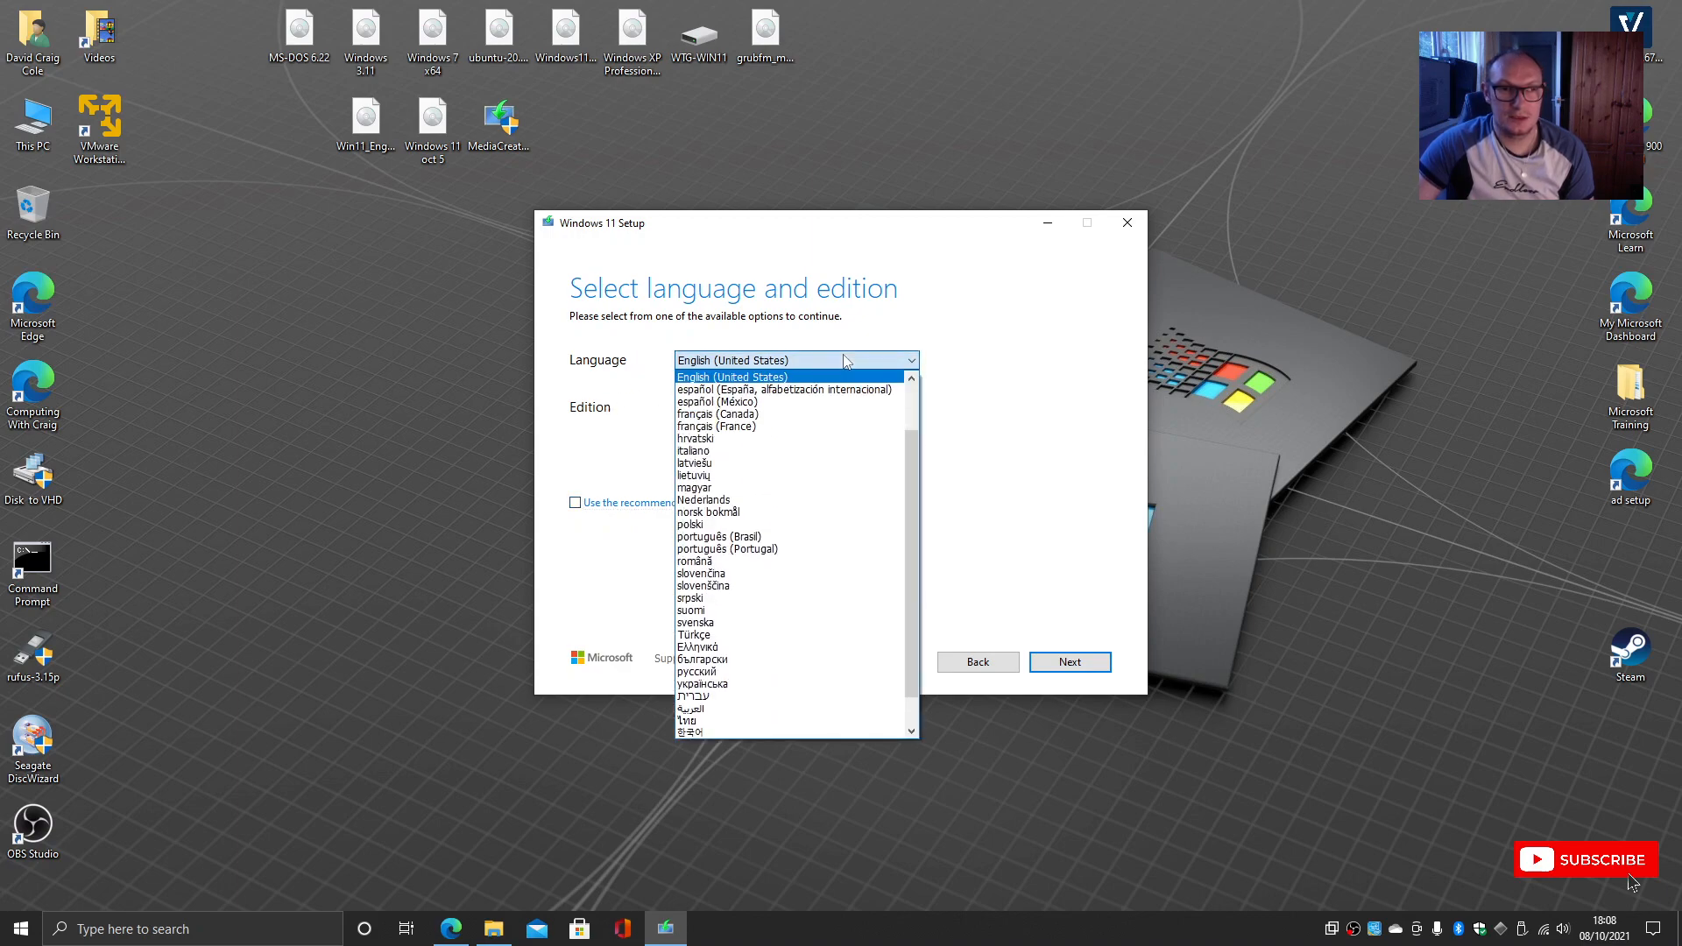
scroll(788, 395, up, 1)
click(696, 391)
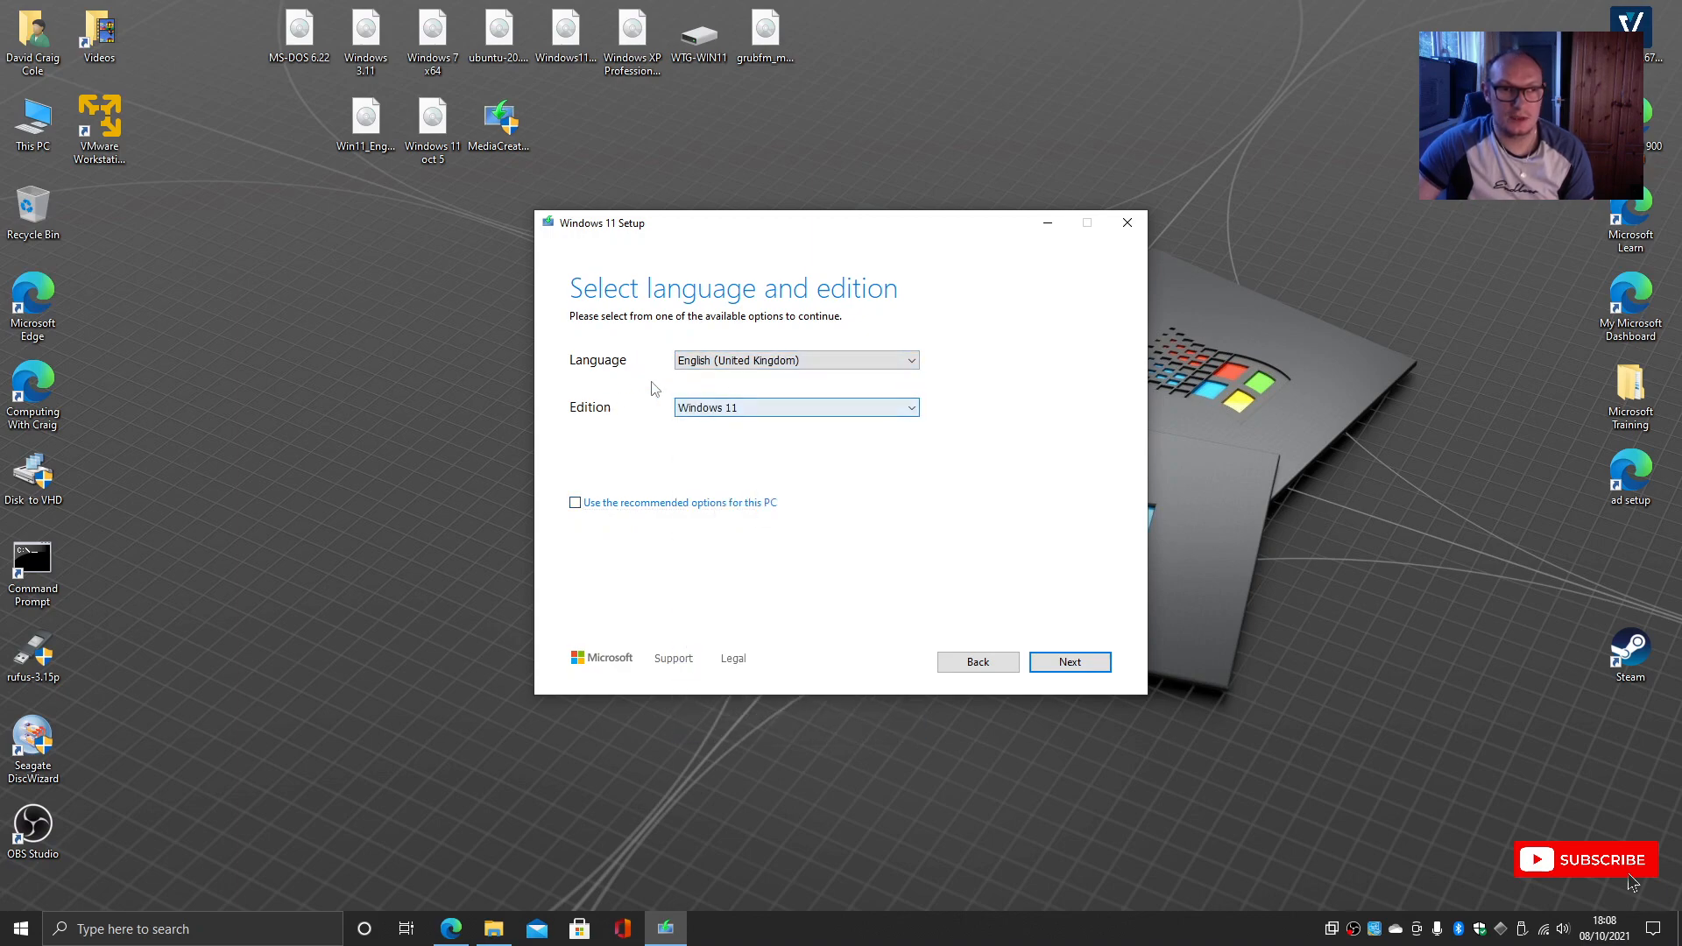
click(850, 408)
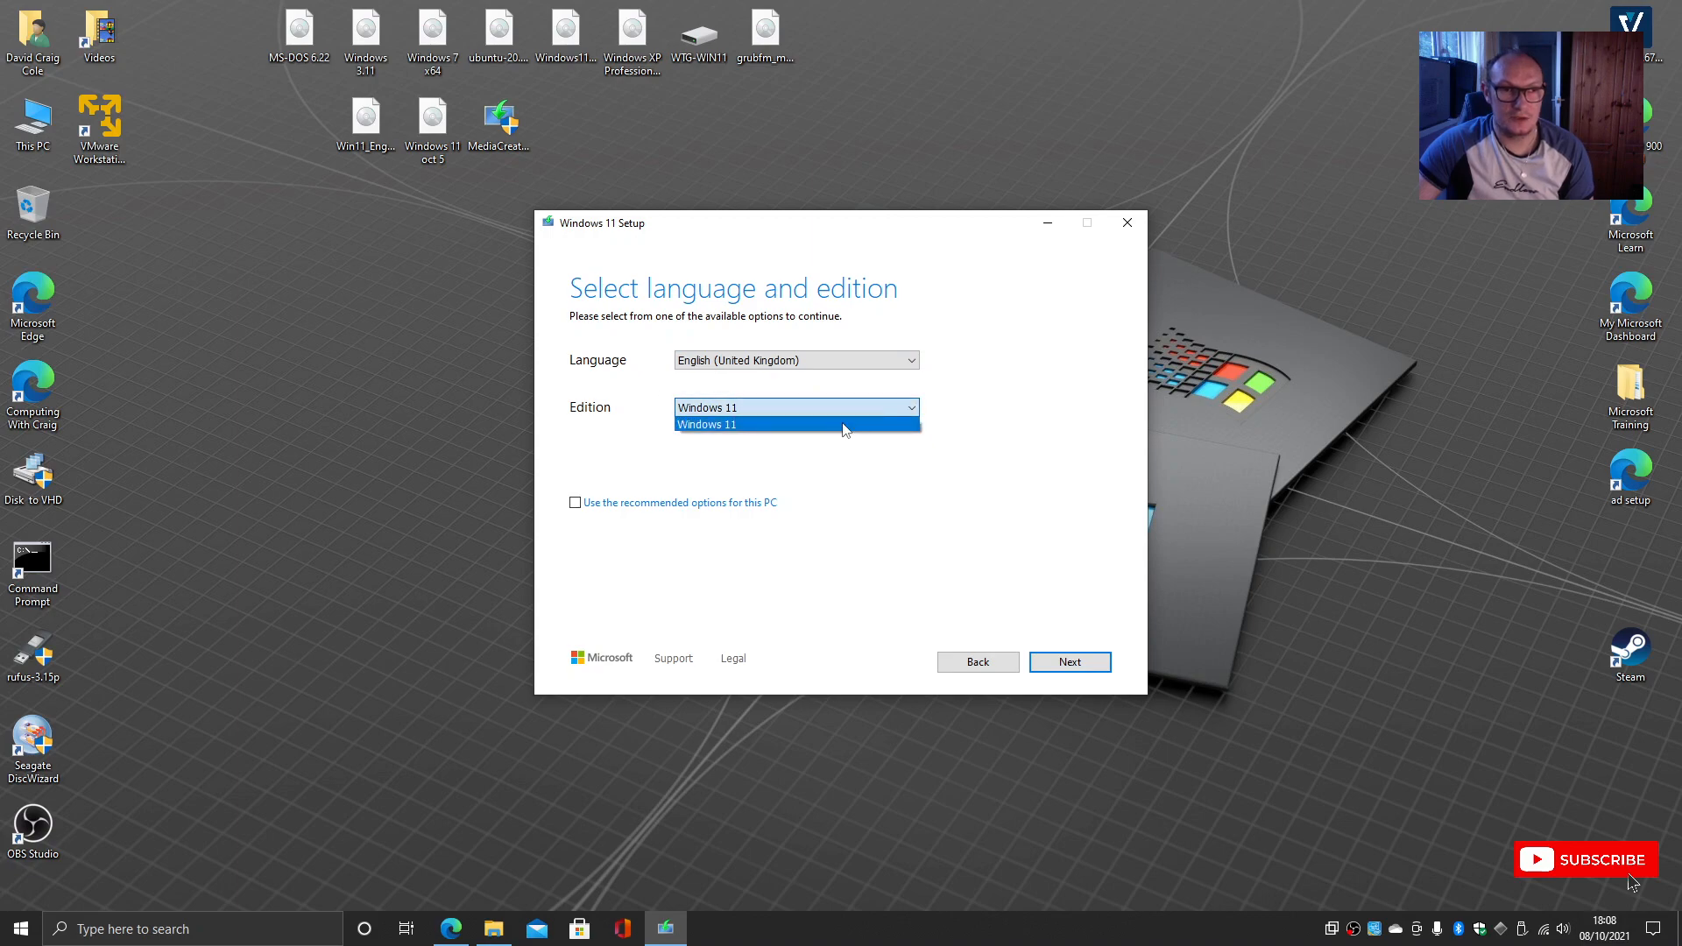
click(844, 428)
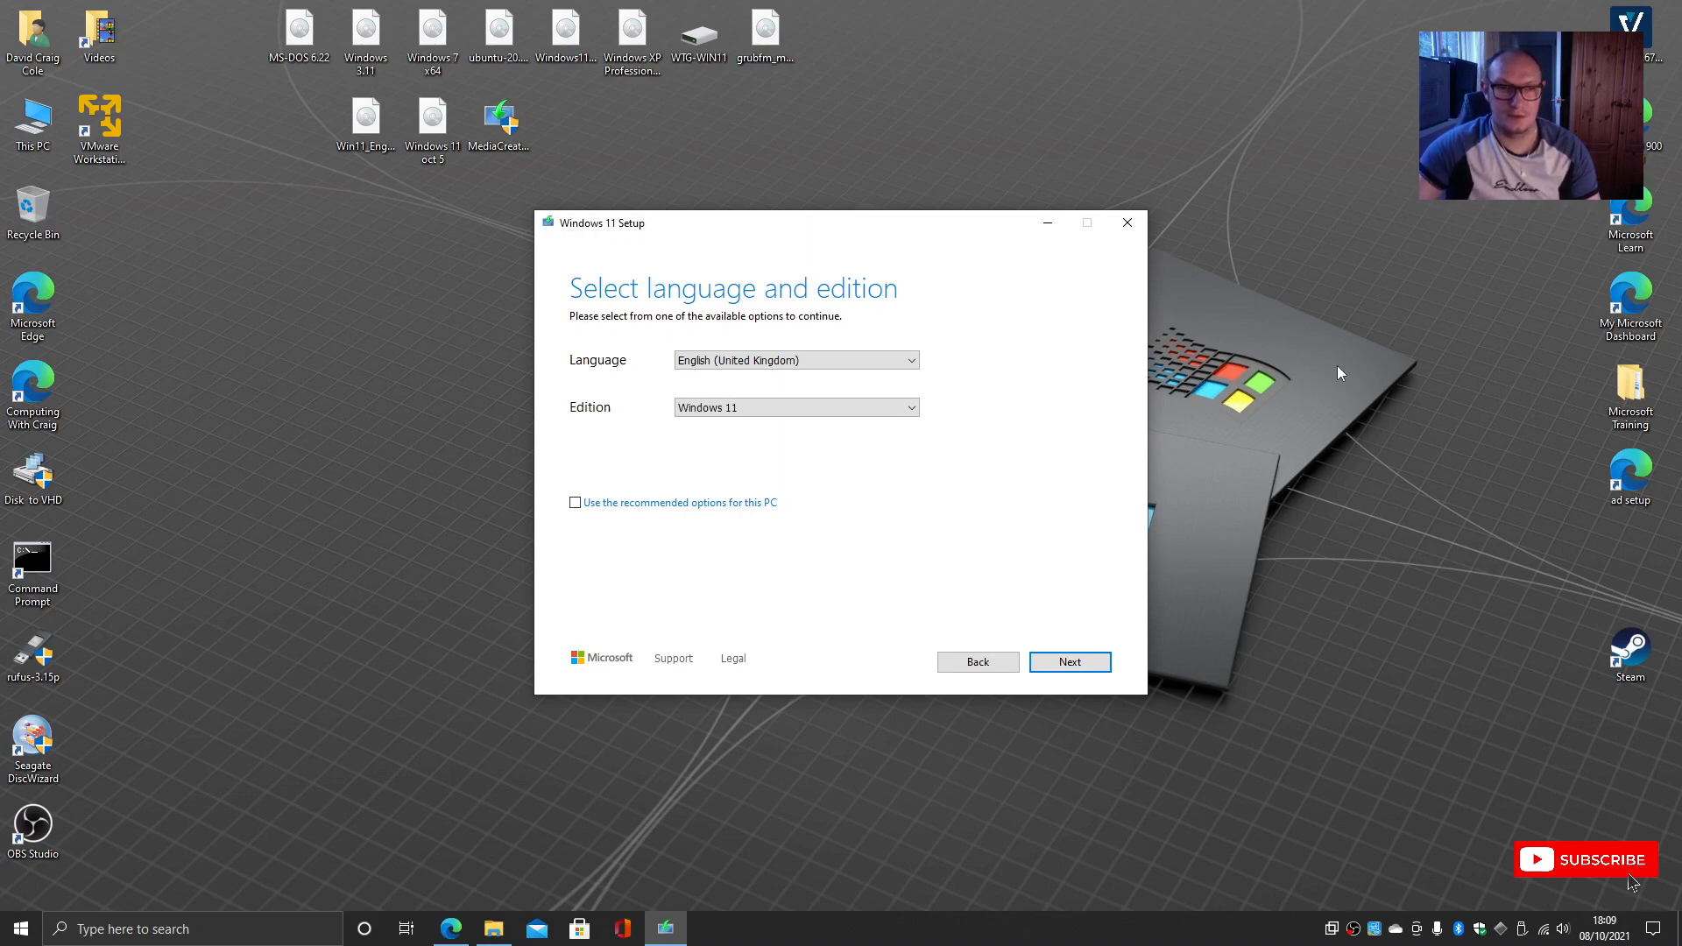
click(1446, 531)
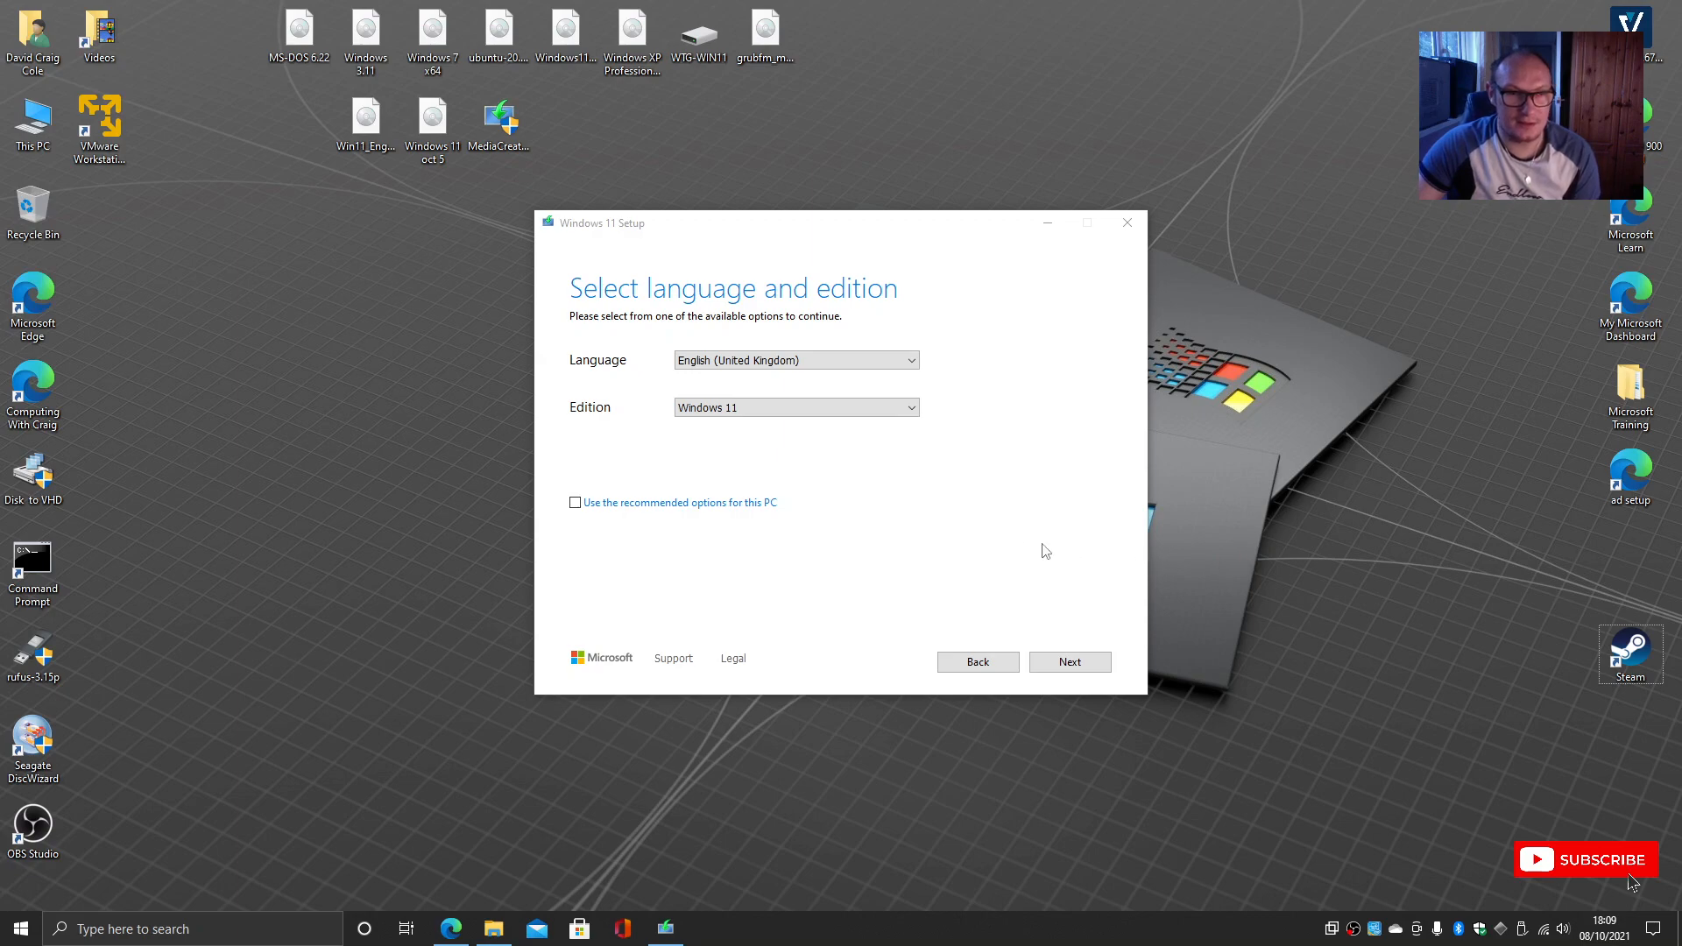
click(1073, 663)
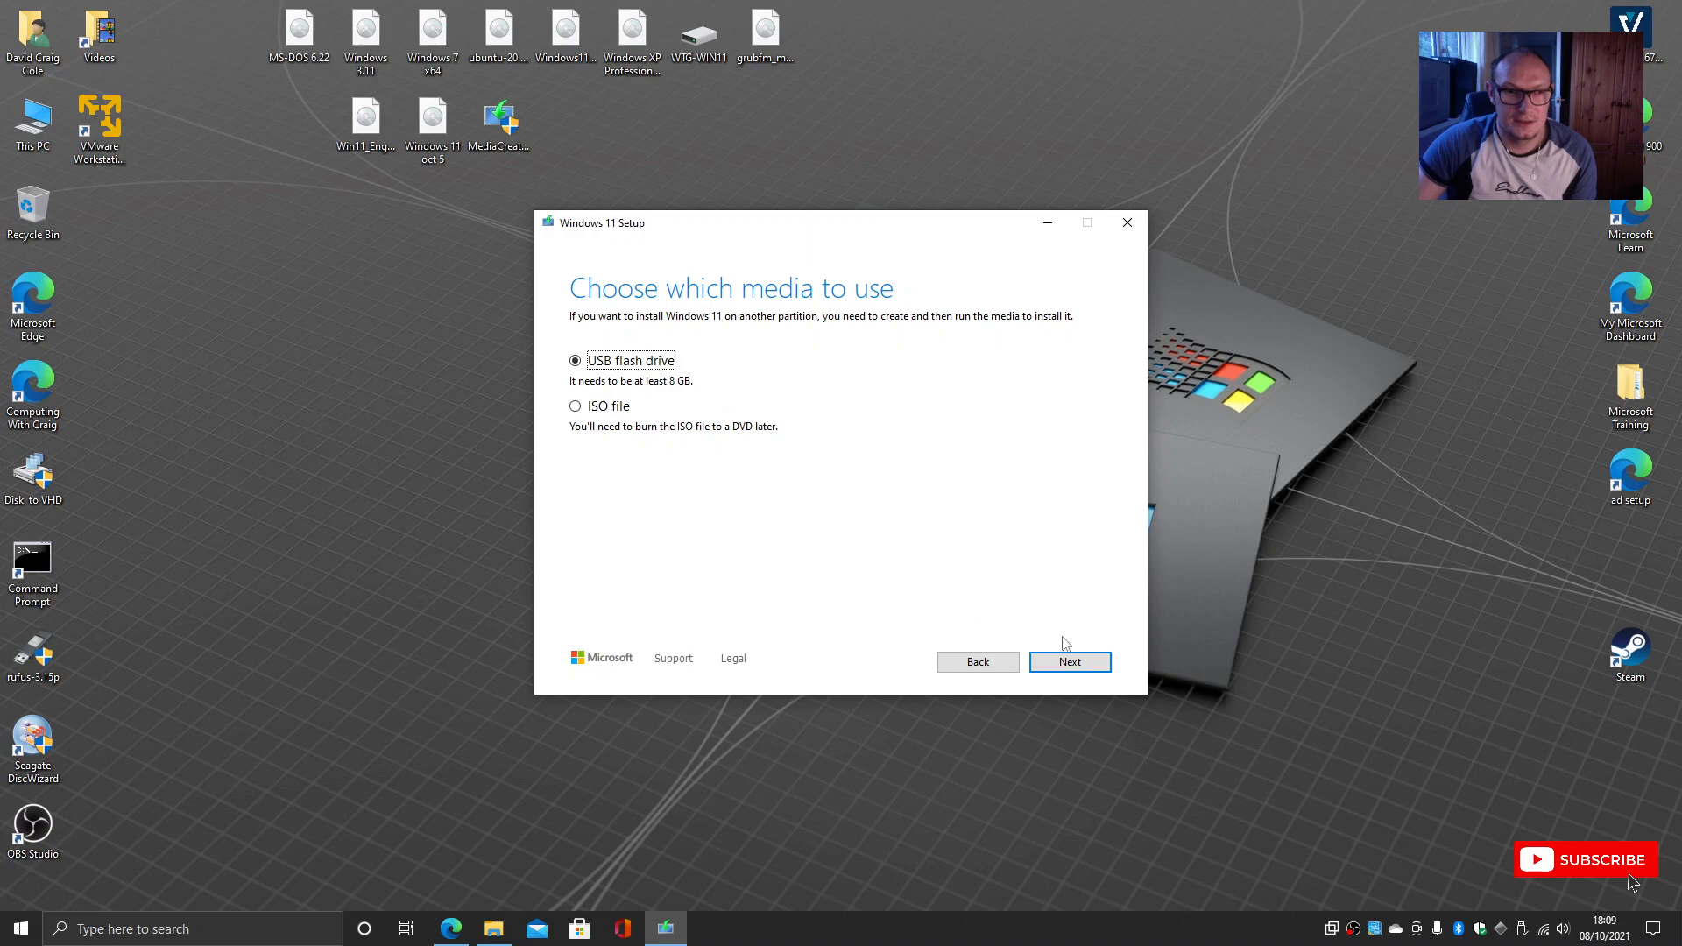
Choose USB flash drive as the media, refresh the drive list, and start creating the installation media on F: (USB).
click(1069, 661)
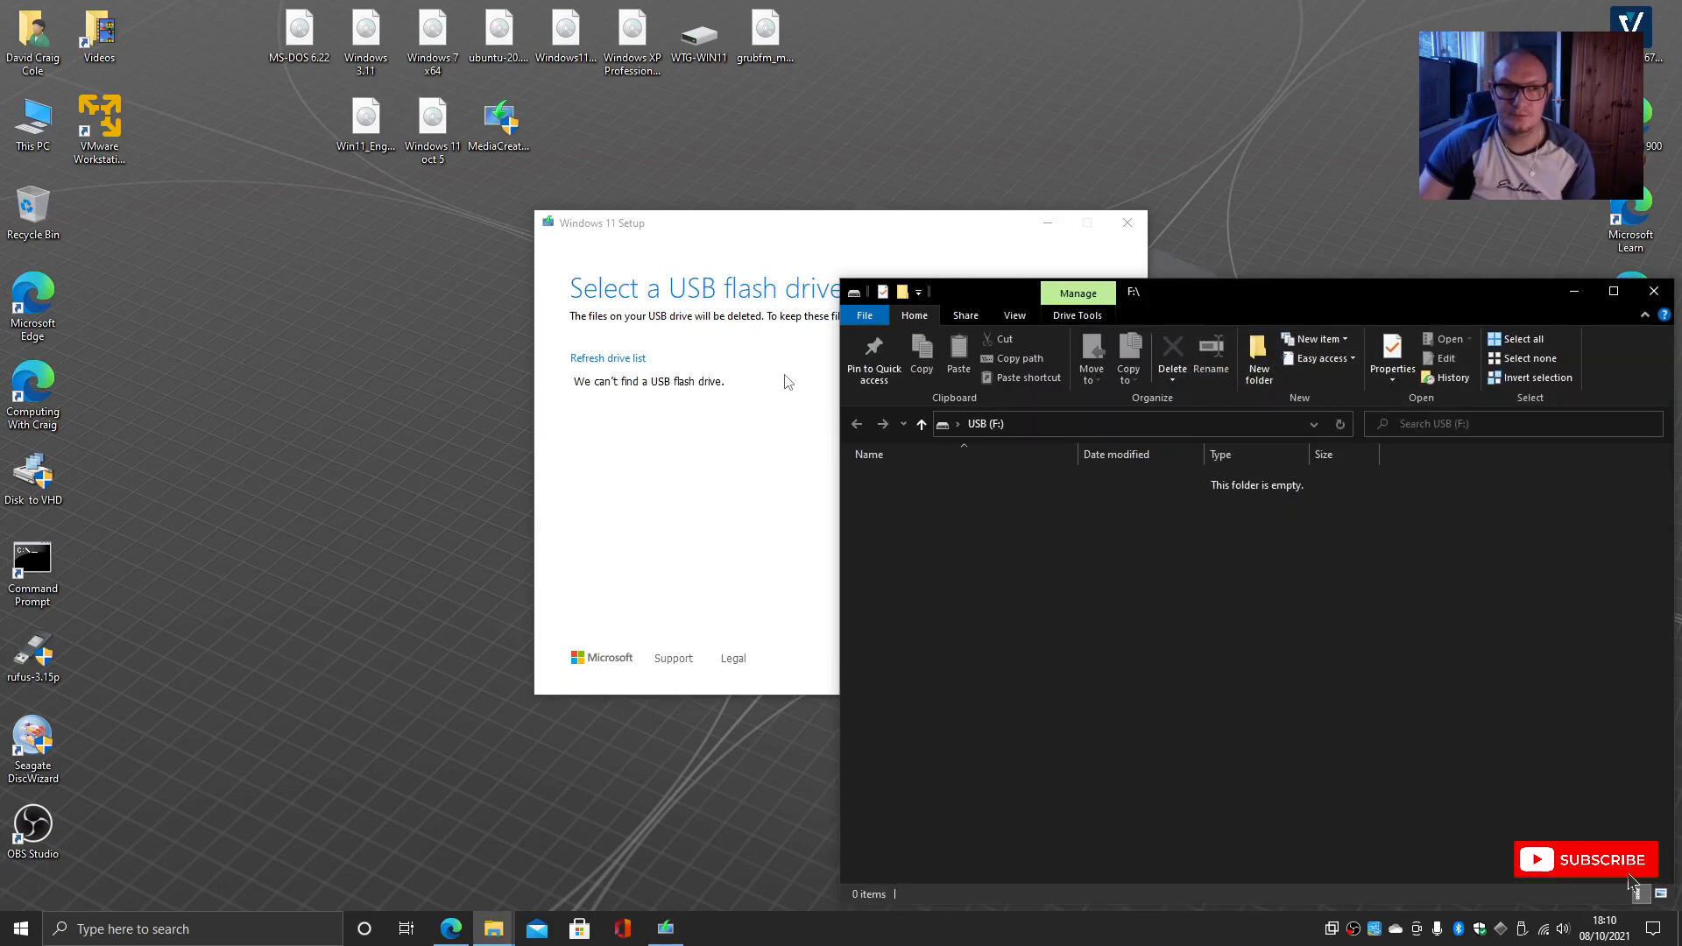
click(1651, 294)
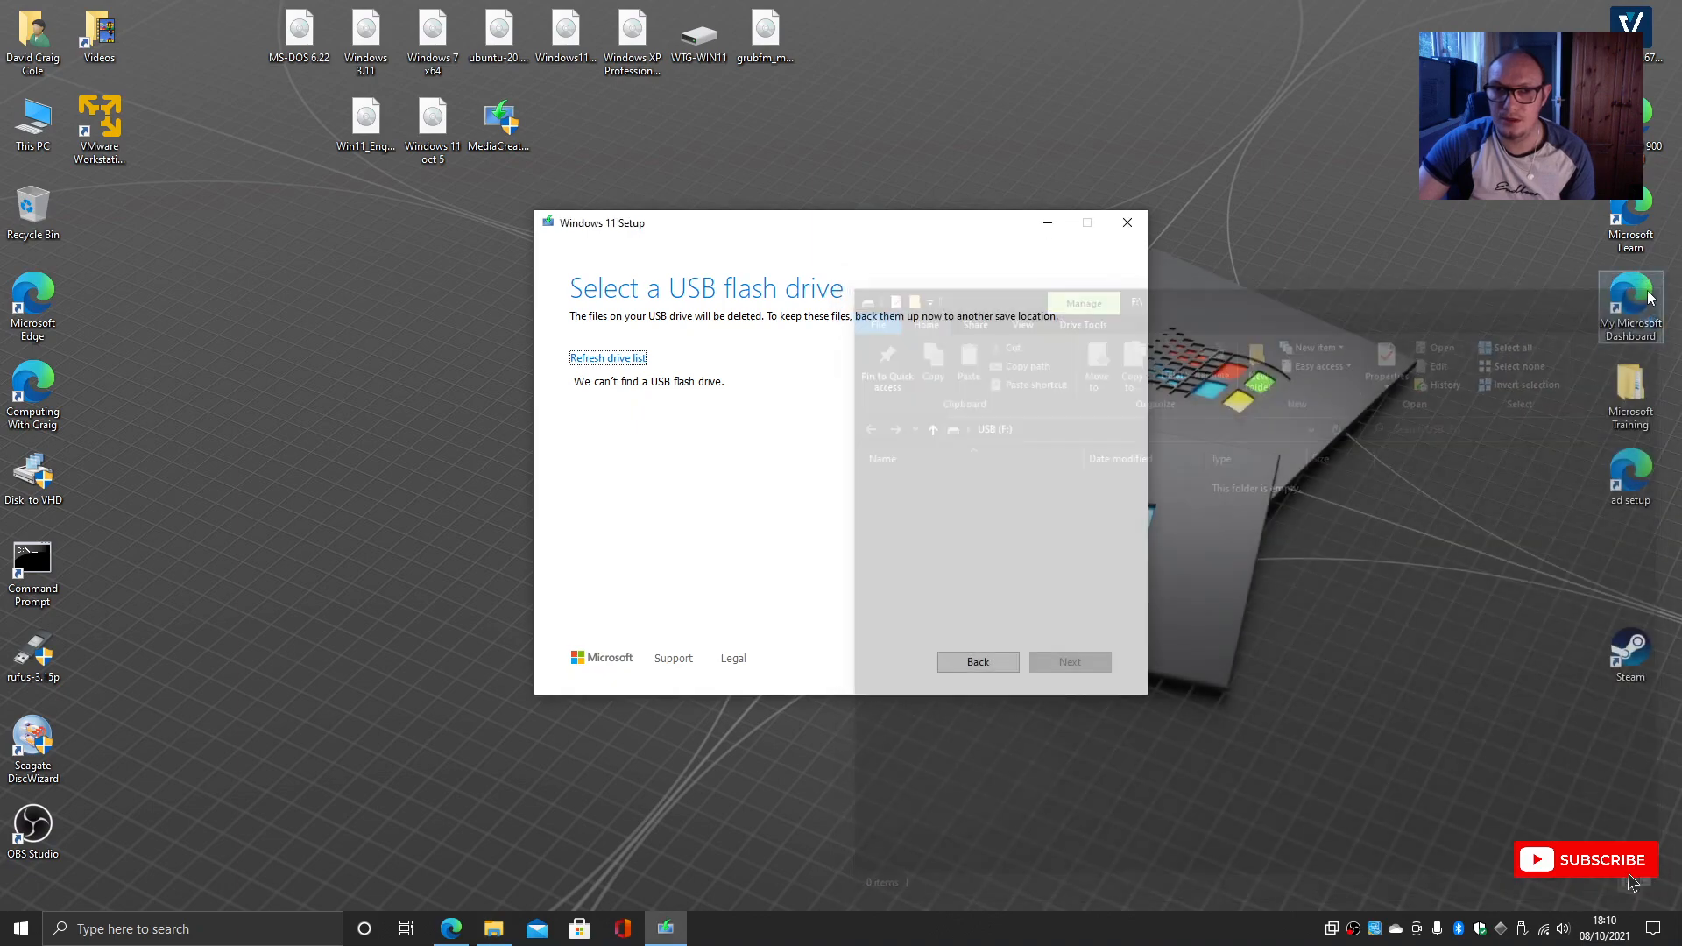
click(607, 359)
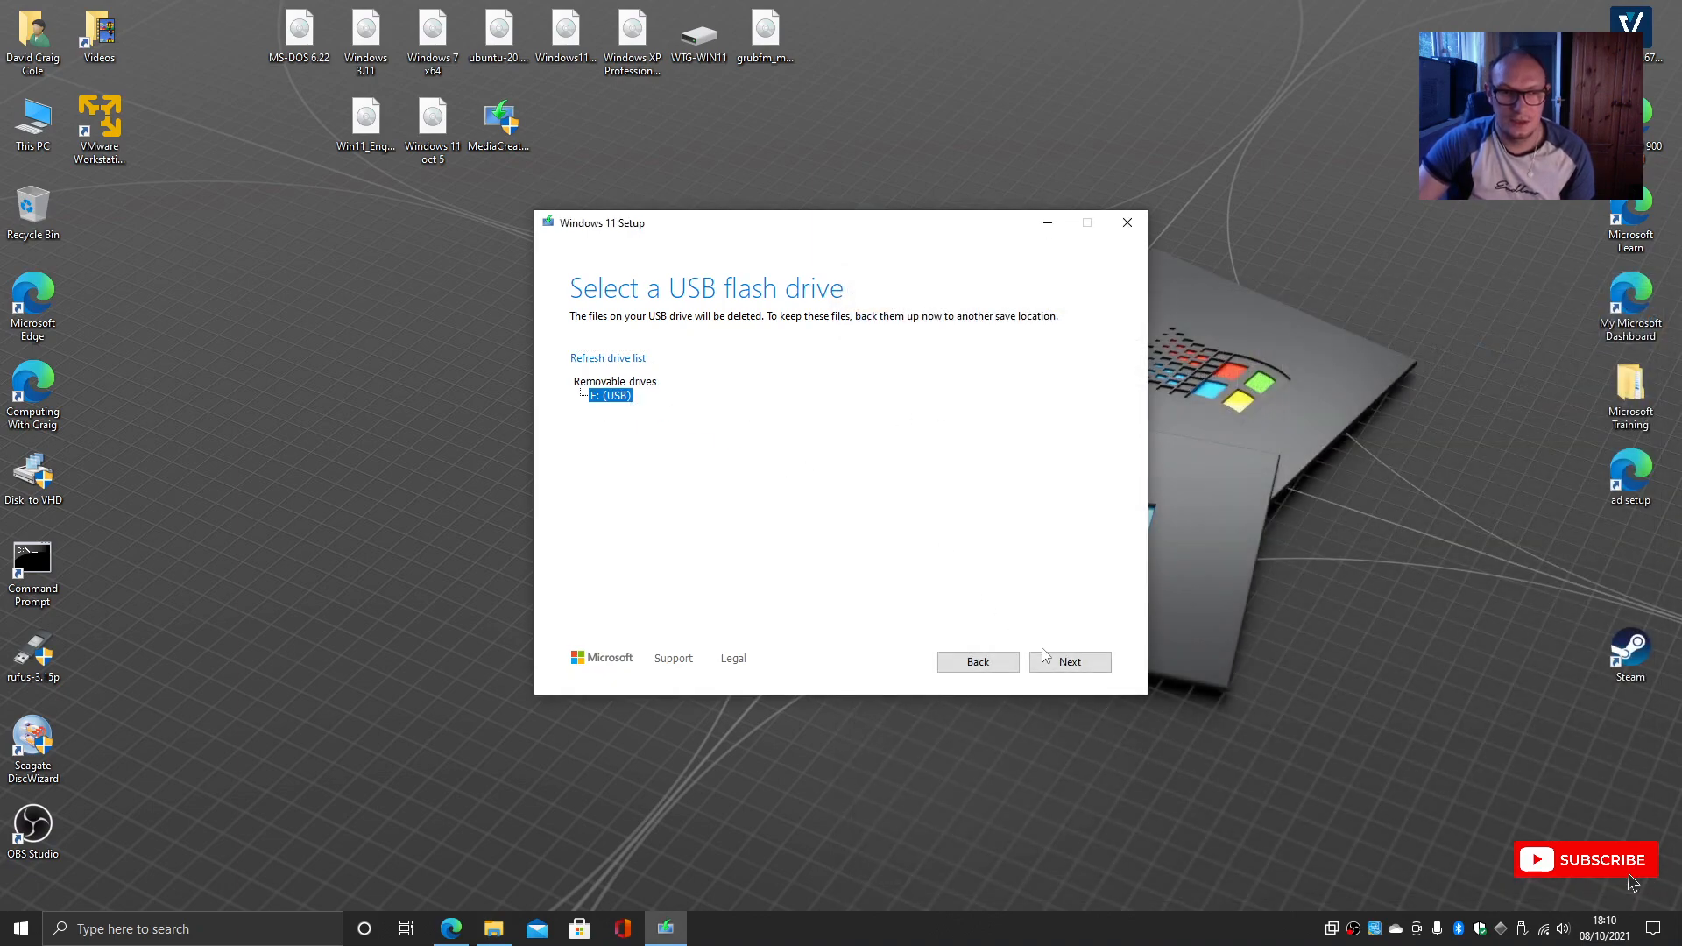
click(1062, 666)
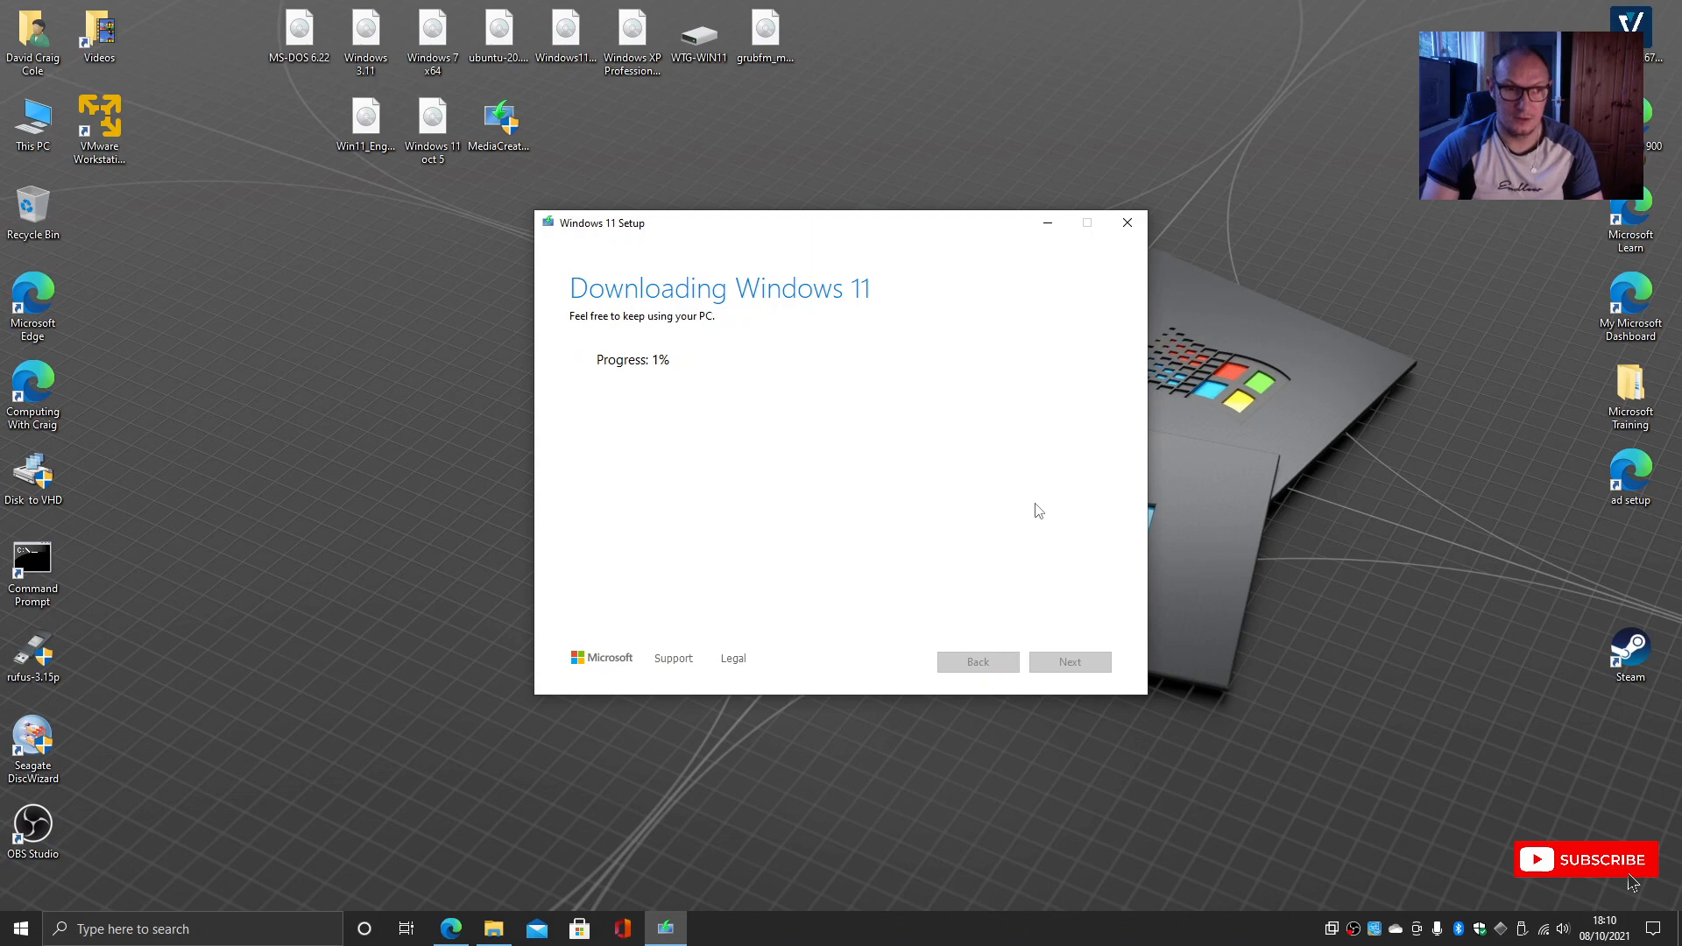
click(1295, 606)
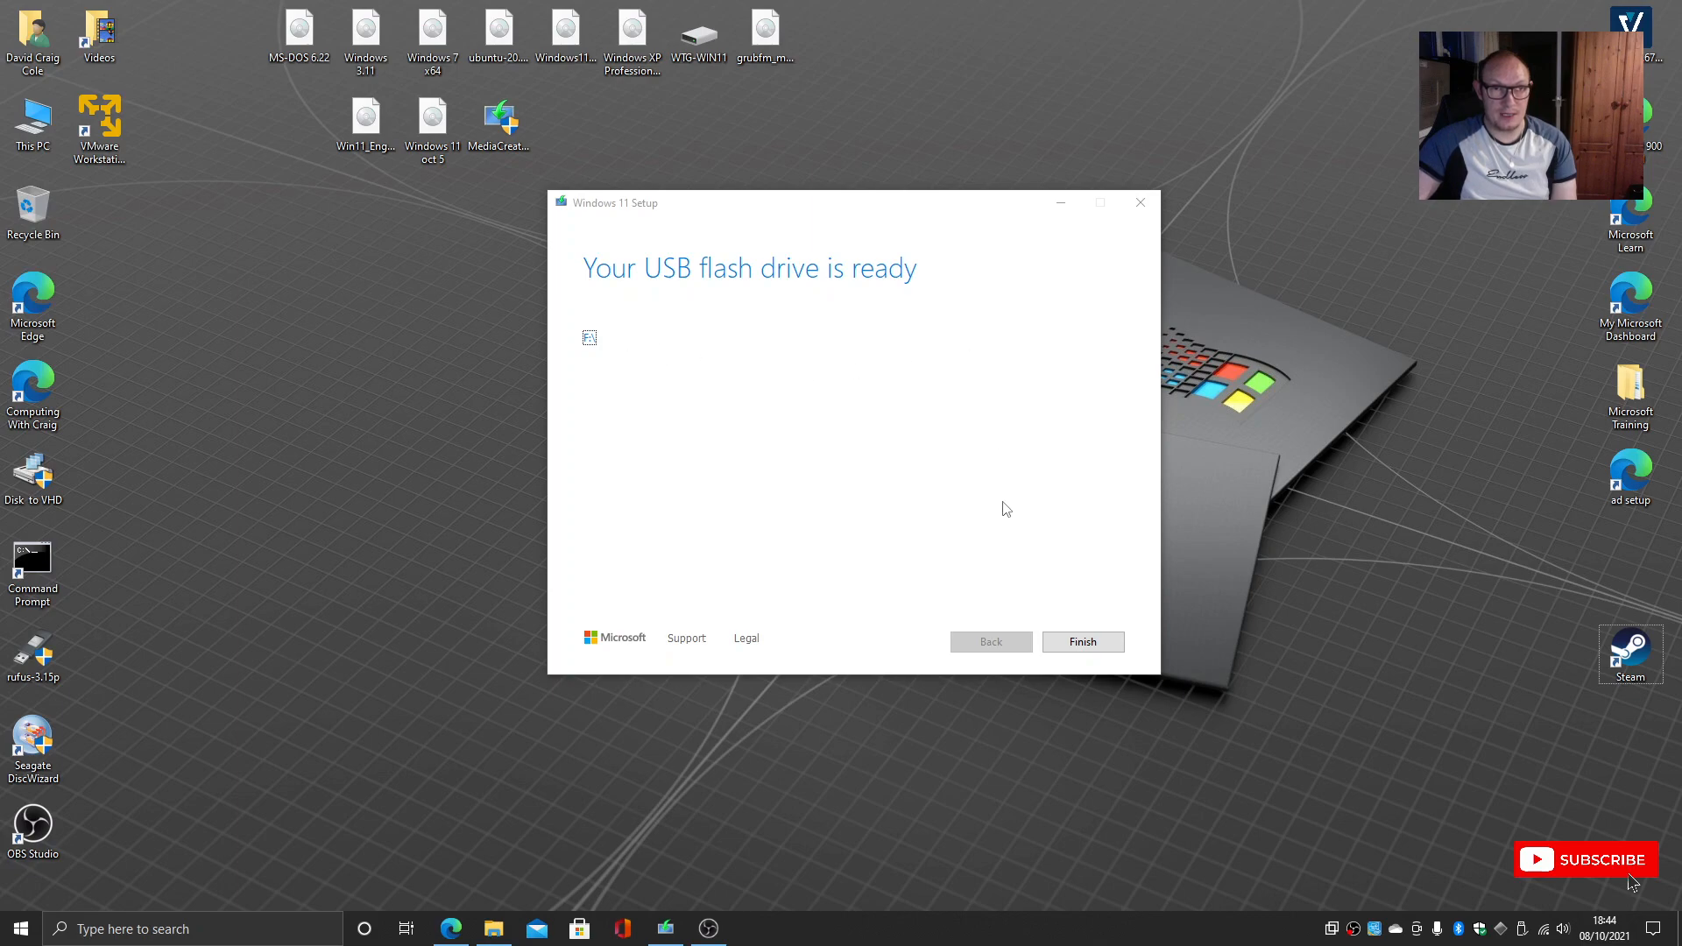
Finish the Windows 11 Setup wizard and open the ESD-USB (F:) drive from This PC.
click(1080, 642)
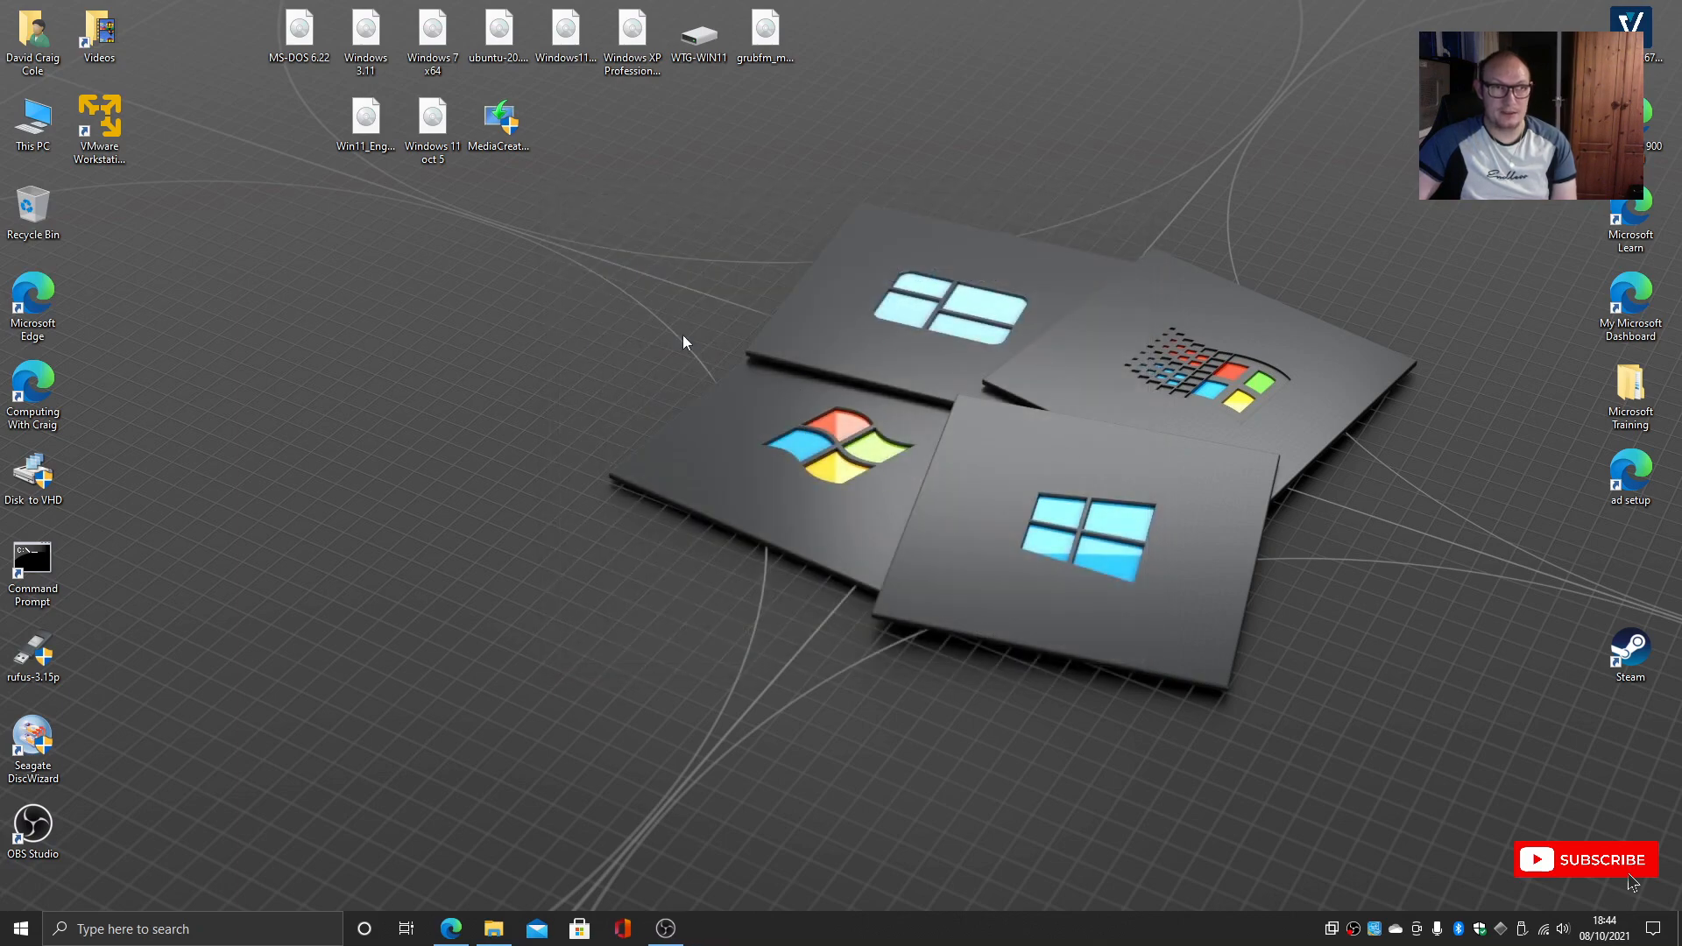
double_click(33, 118)
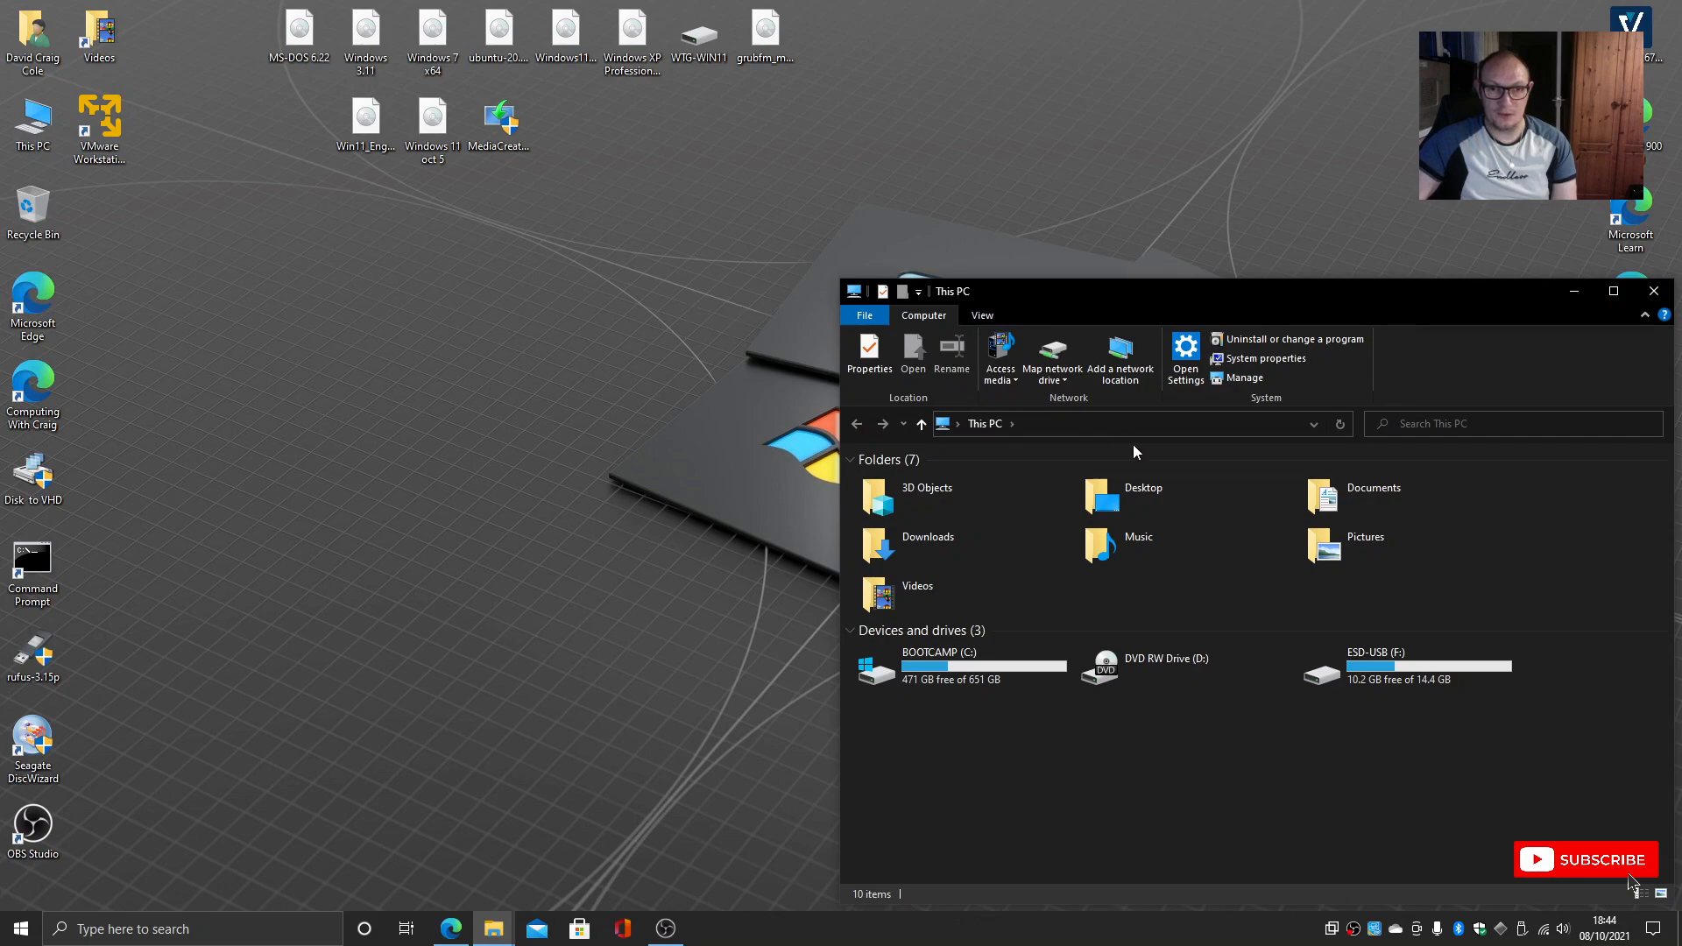
double_click(1346, 676)
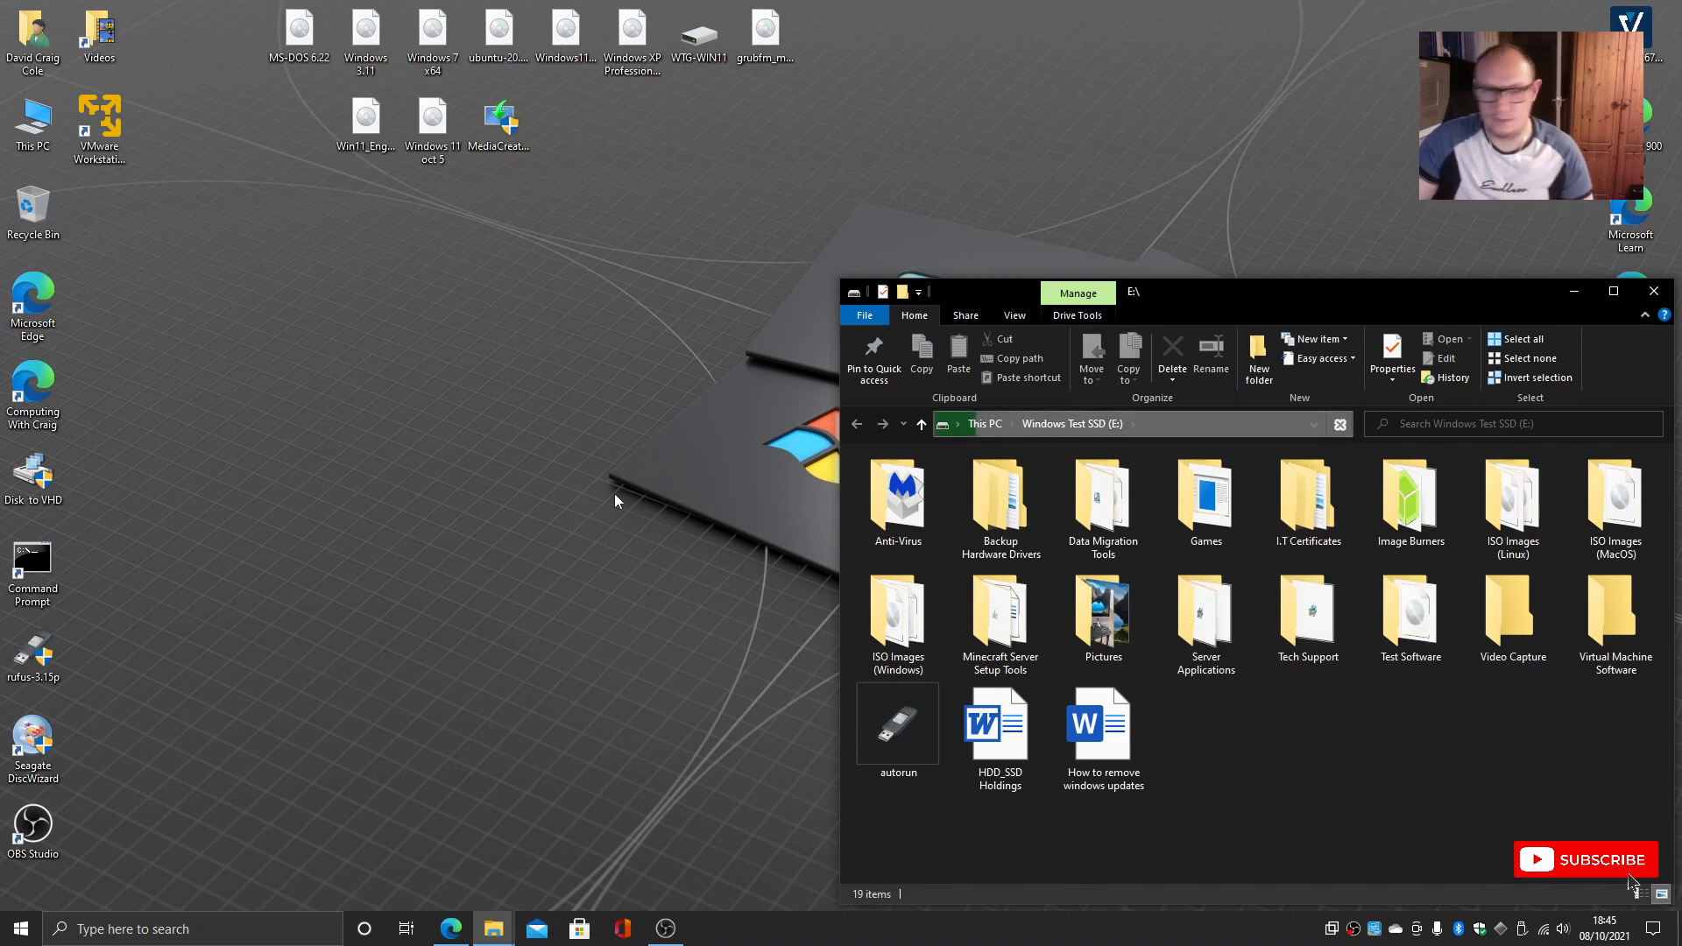
Open the ASUS H81M-K folder in Backup Hardware Drivers on Windows Test SSD (E:), with its window beside the ESD-USB (F:) window.
double_click(998, 501)
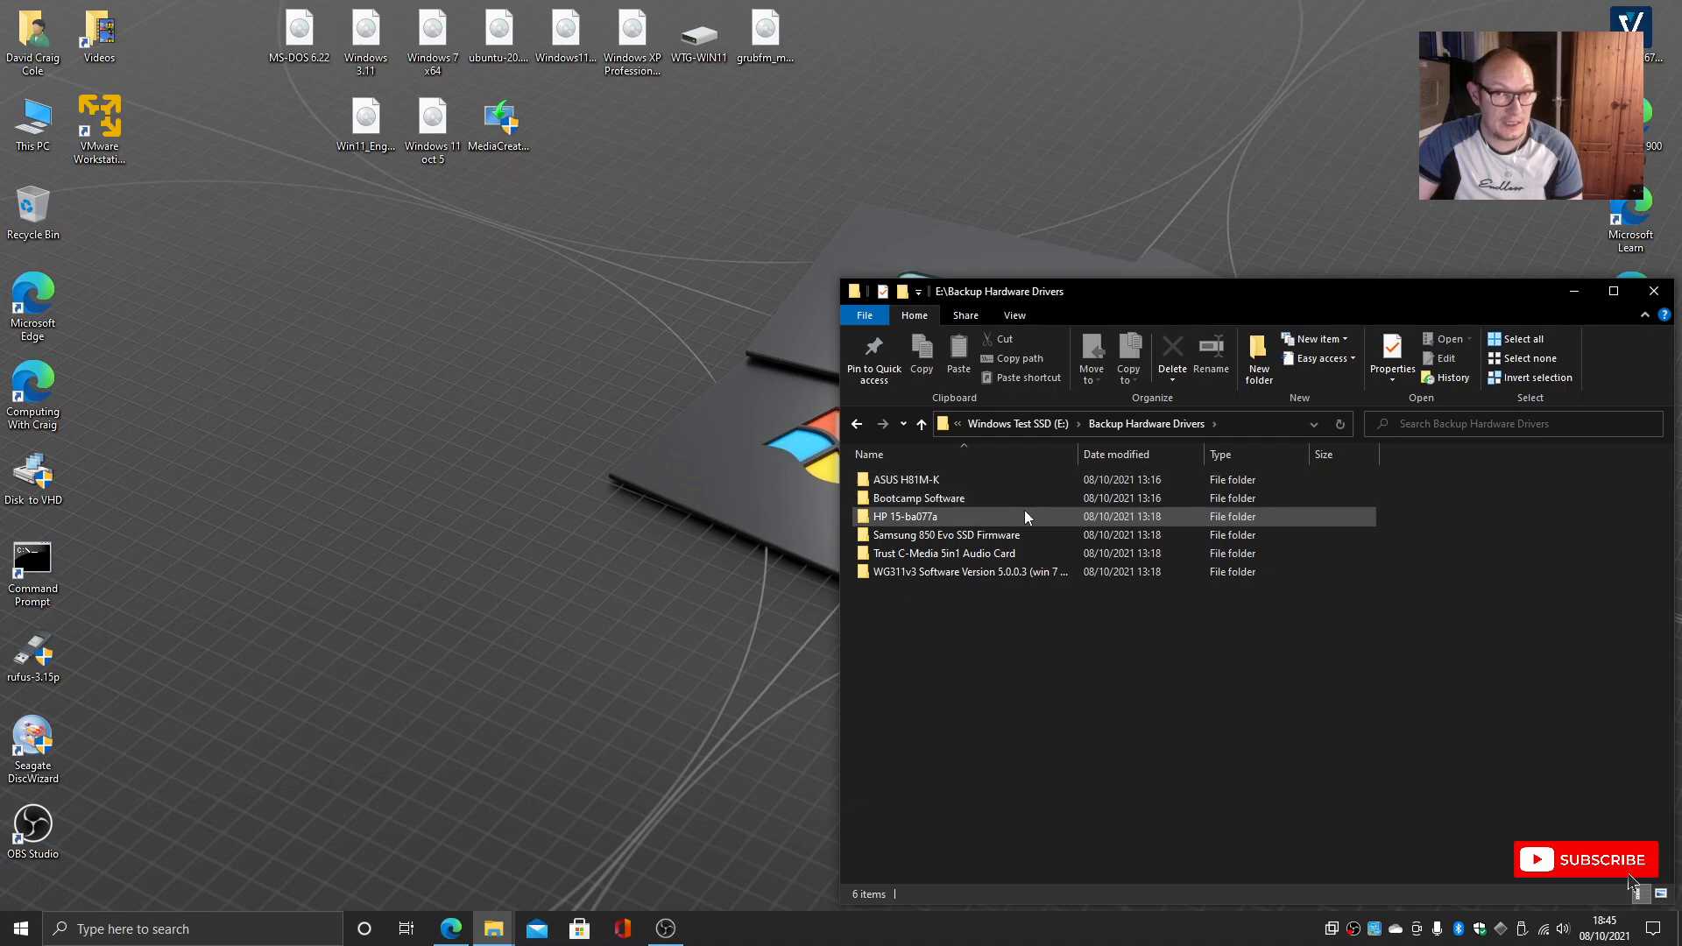
drag(1144, 294, 313, 106)
double_click(92, 295)
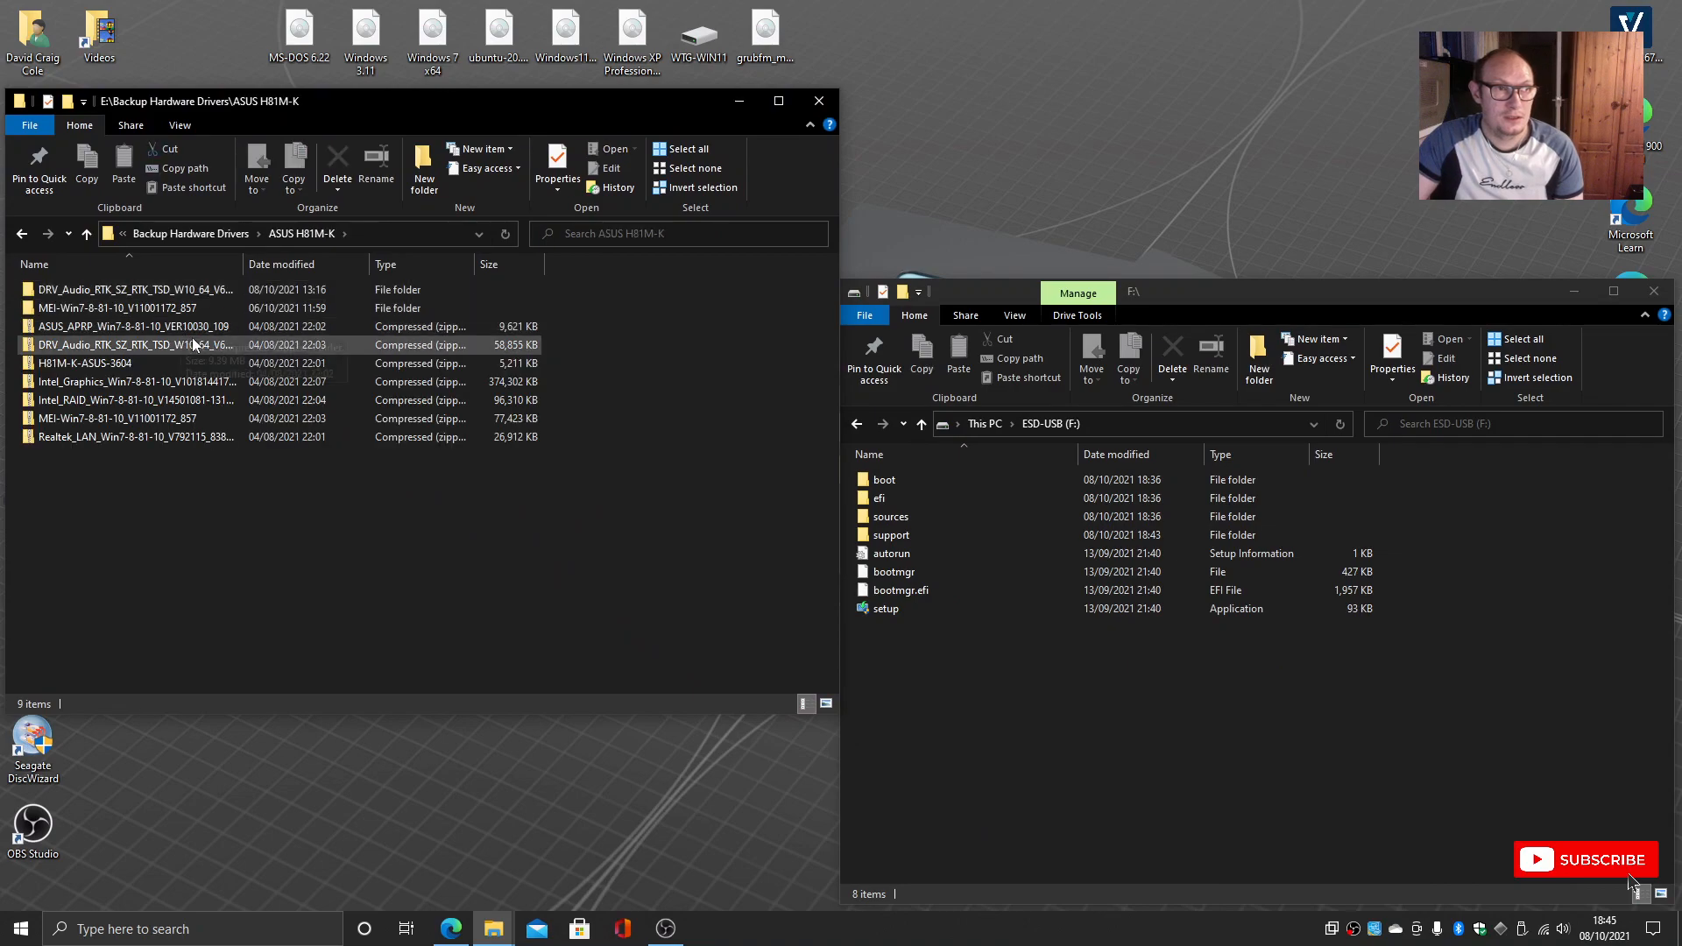
click(22, 233)
mouse_move(84, 295)
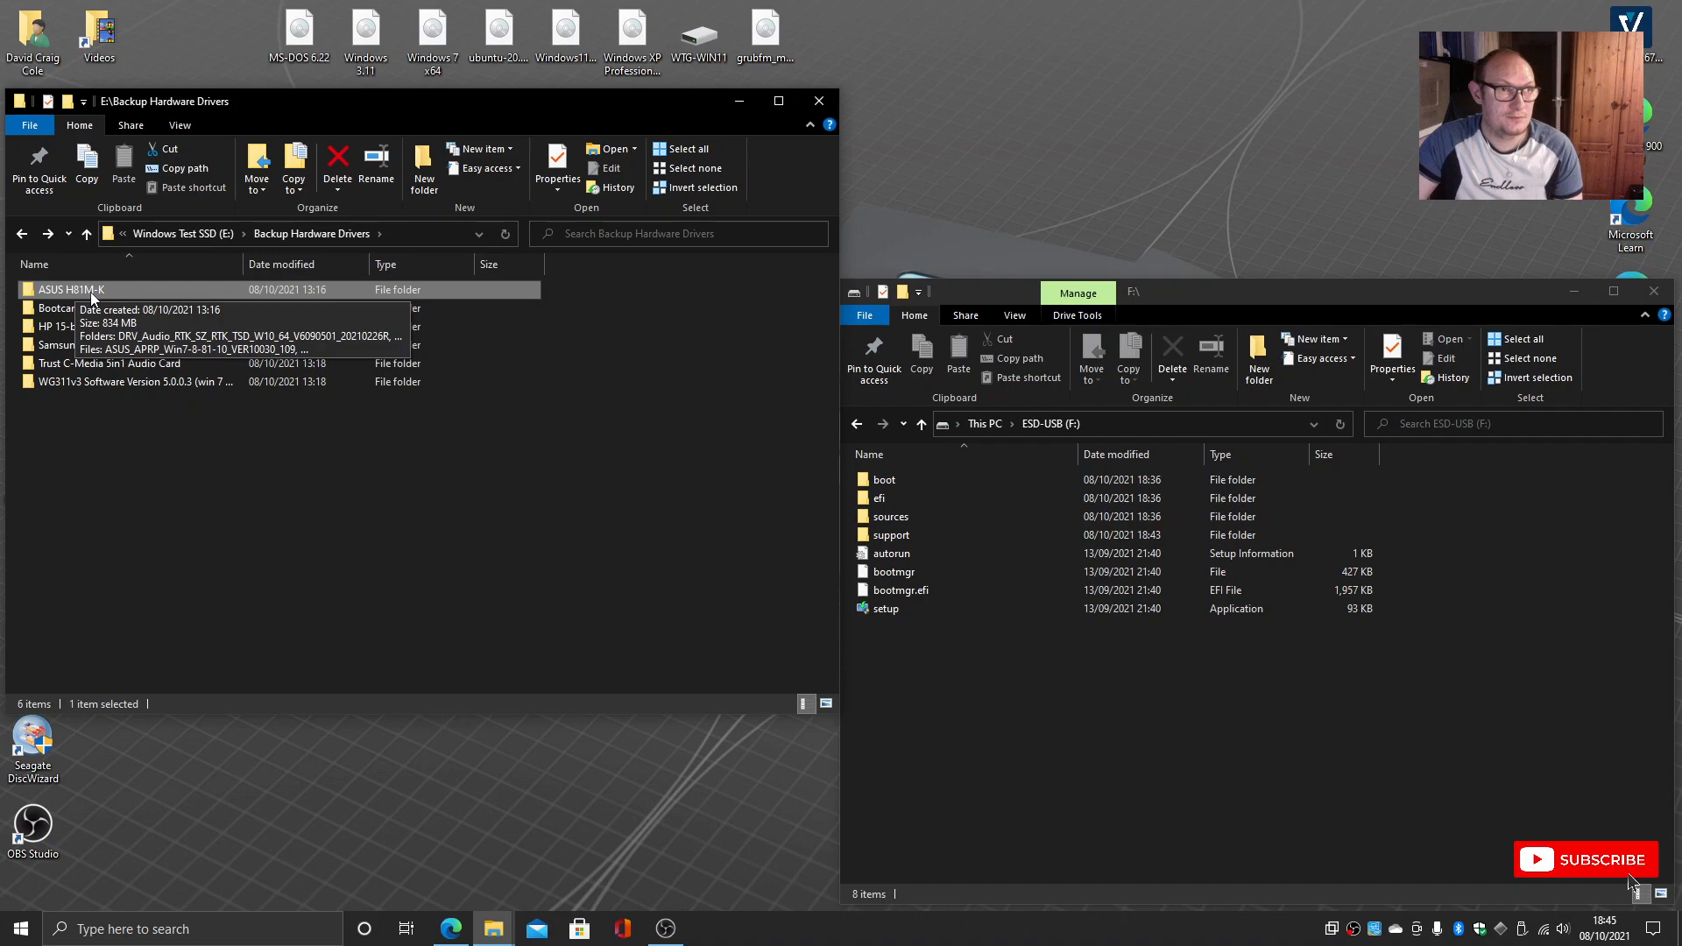
double_click(125, 293)
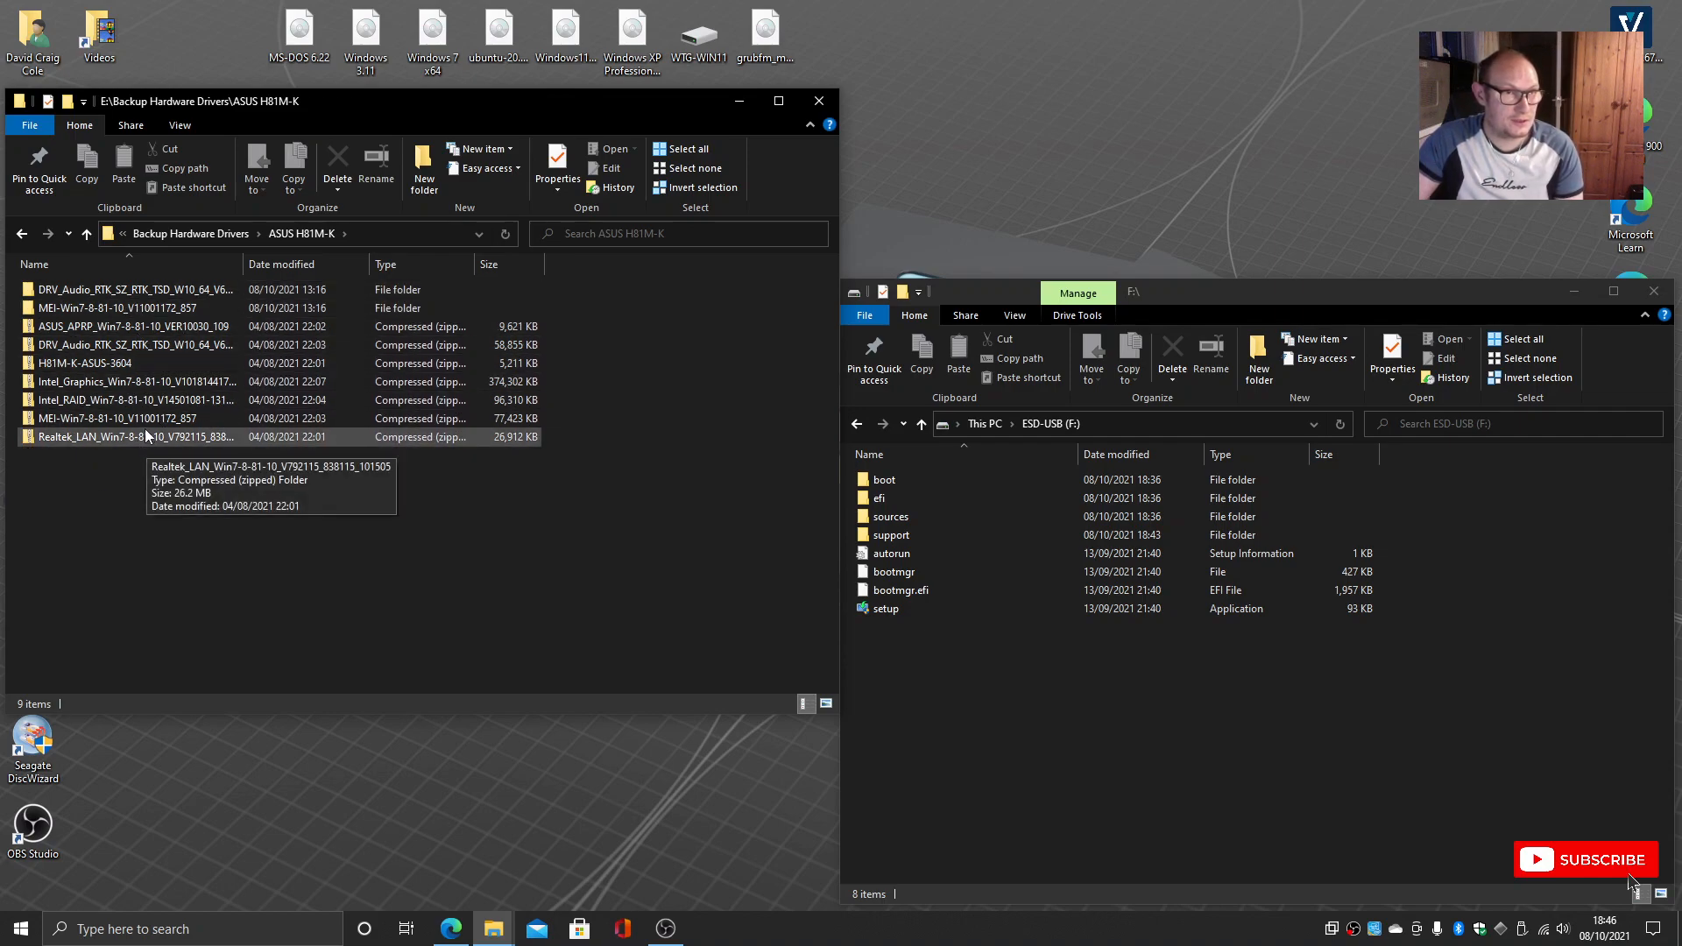
Copy the Realtek_LAN zipped driver and the unzipped DRV_Audio_RTK folder from ASUS H81M-K to the ESD-USB (F:) drive.
drag(133, 437, 939, 699)
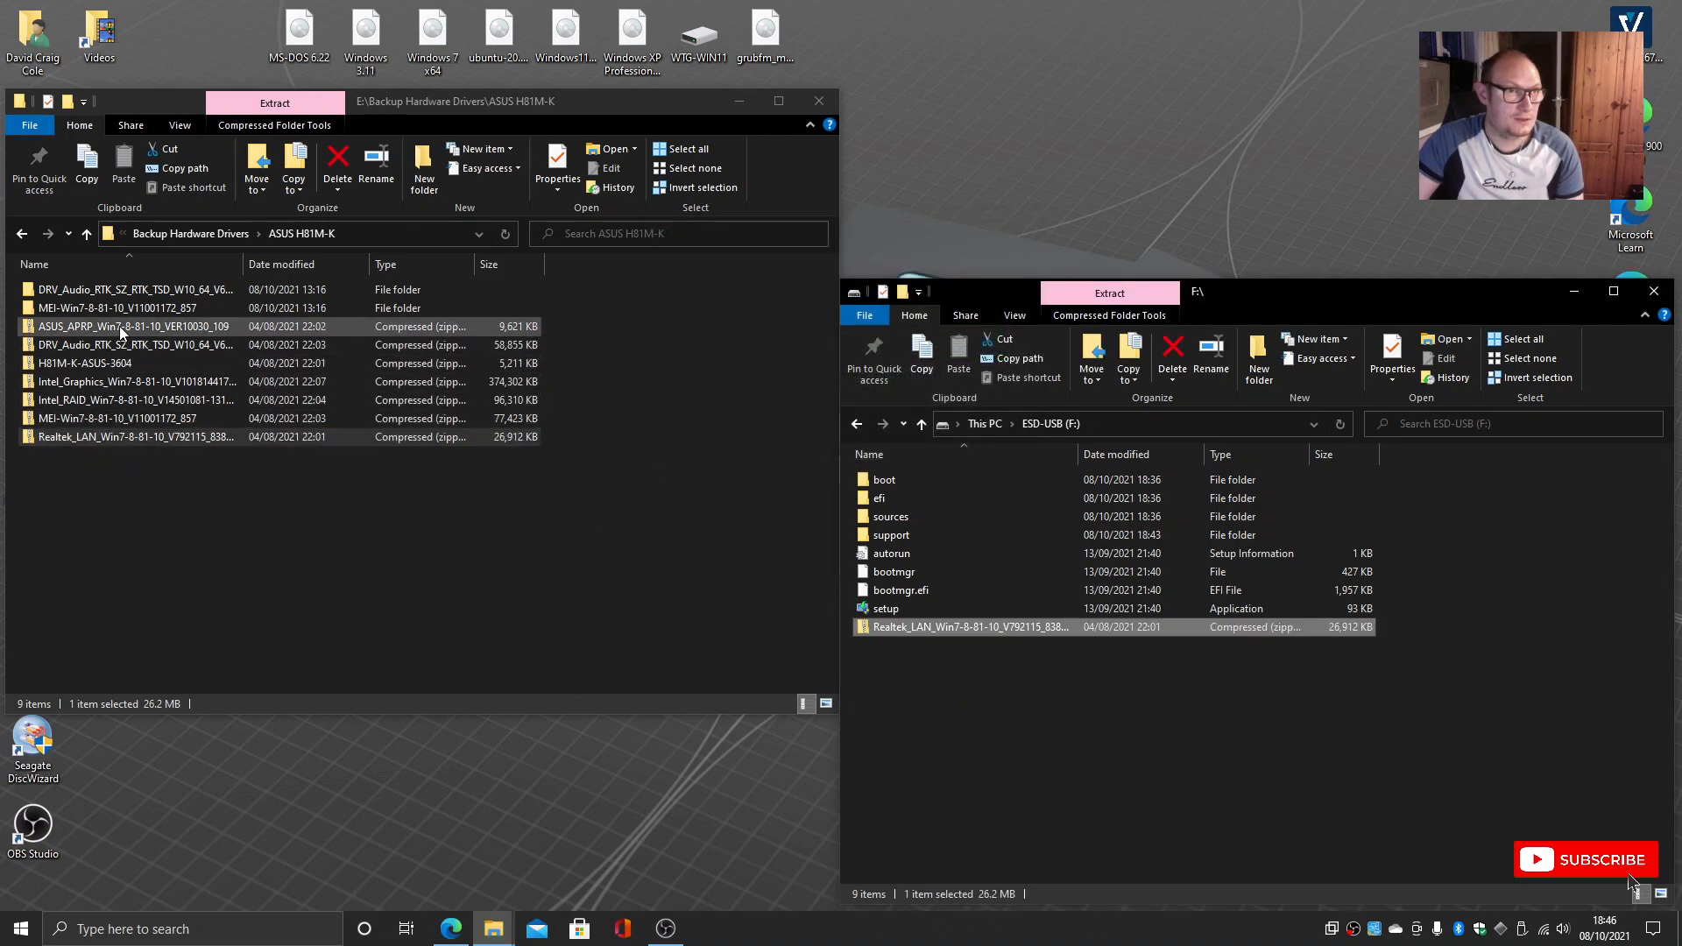
drag(126, 292, 918, 696)
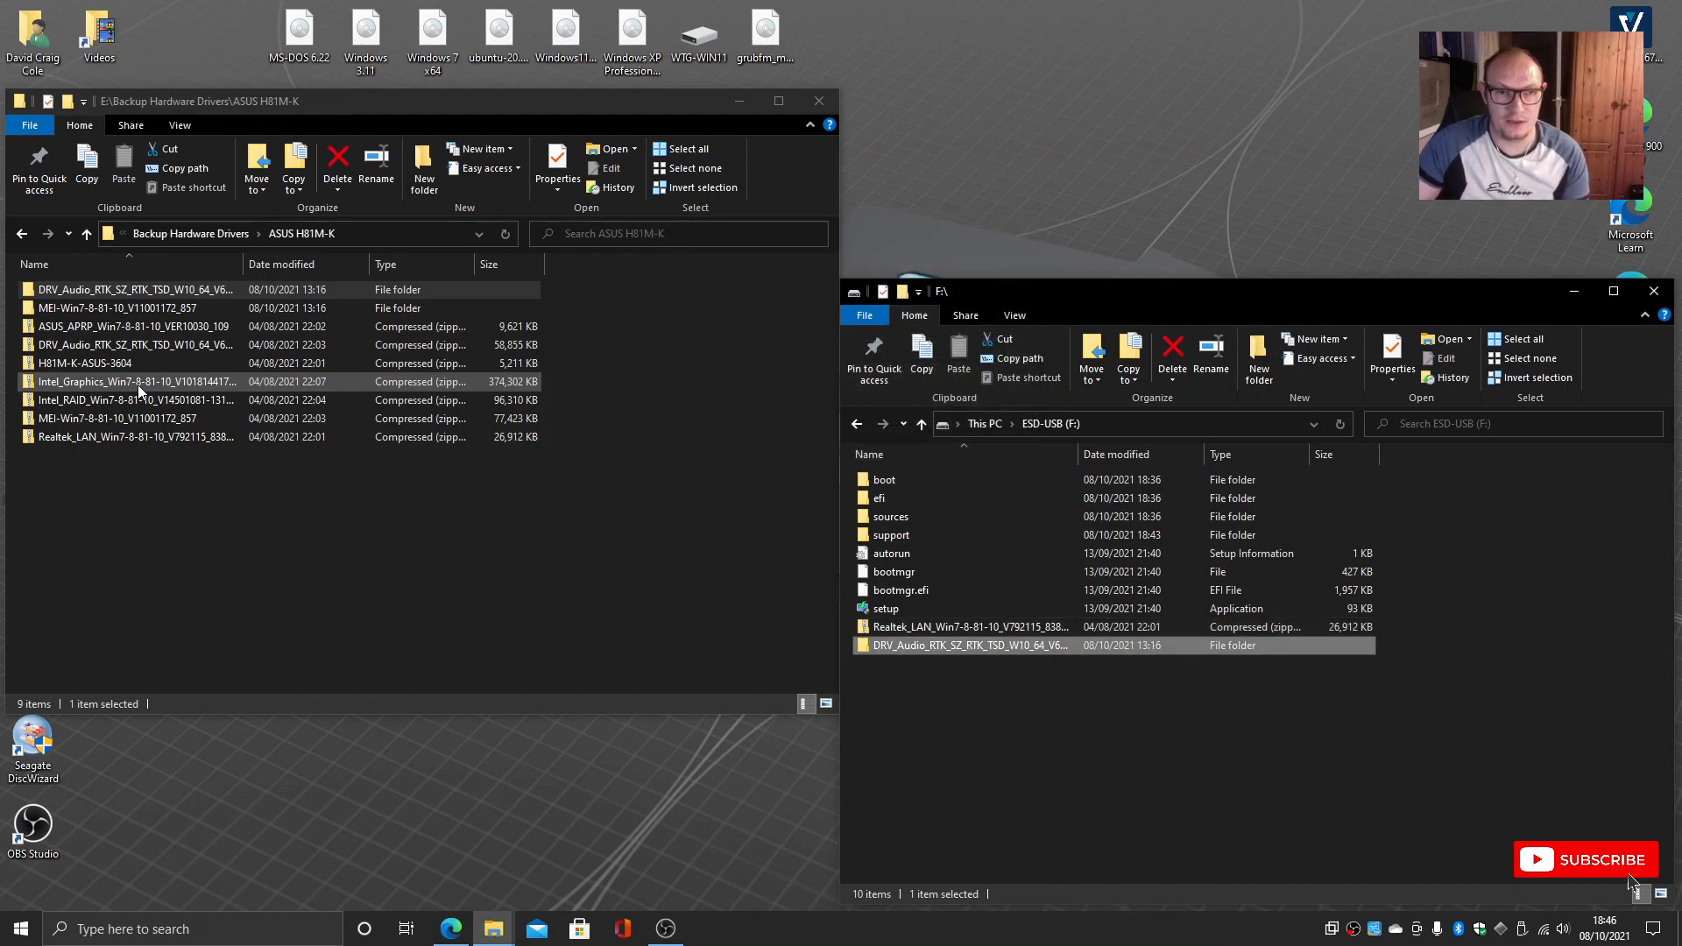
click(151, 506)
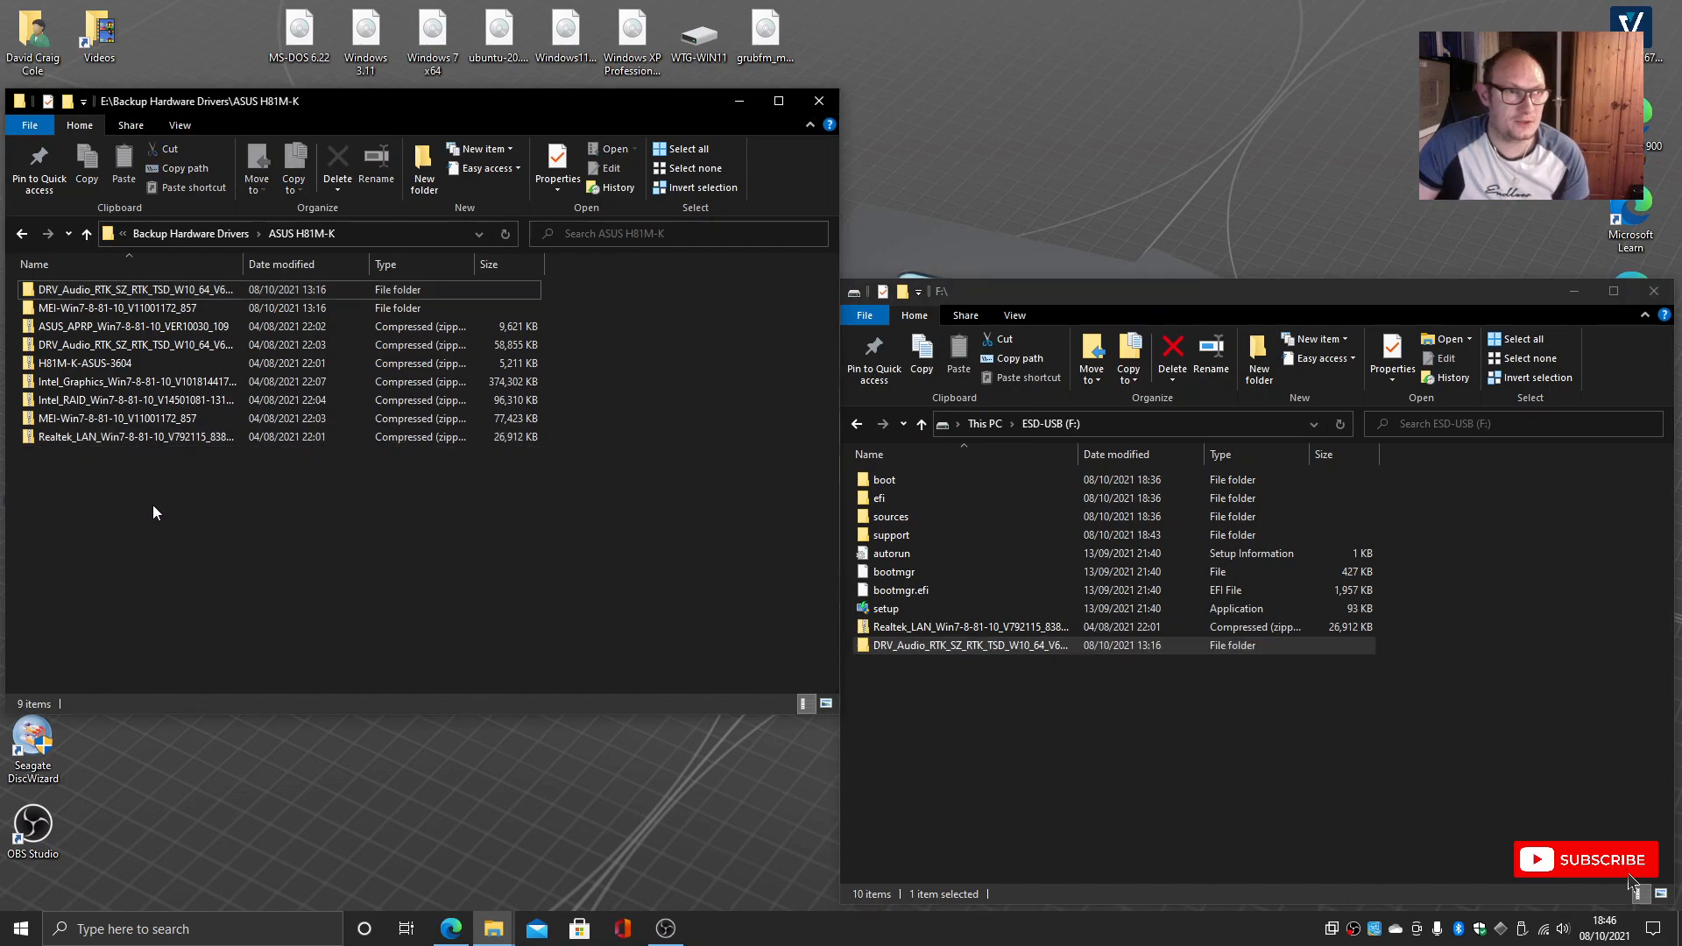
Copy the Intel_Graphics zipped driver from ASUS H81M-K to the ESD-USB (F:) drive and close both folder windows.
double_click(126, 383)
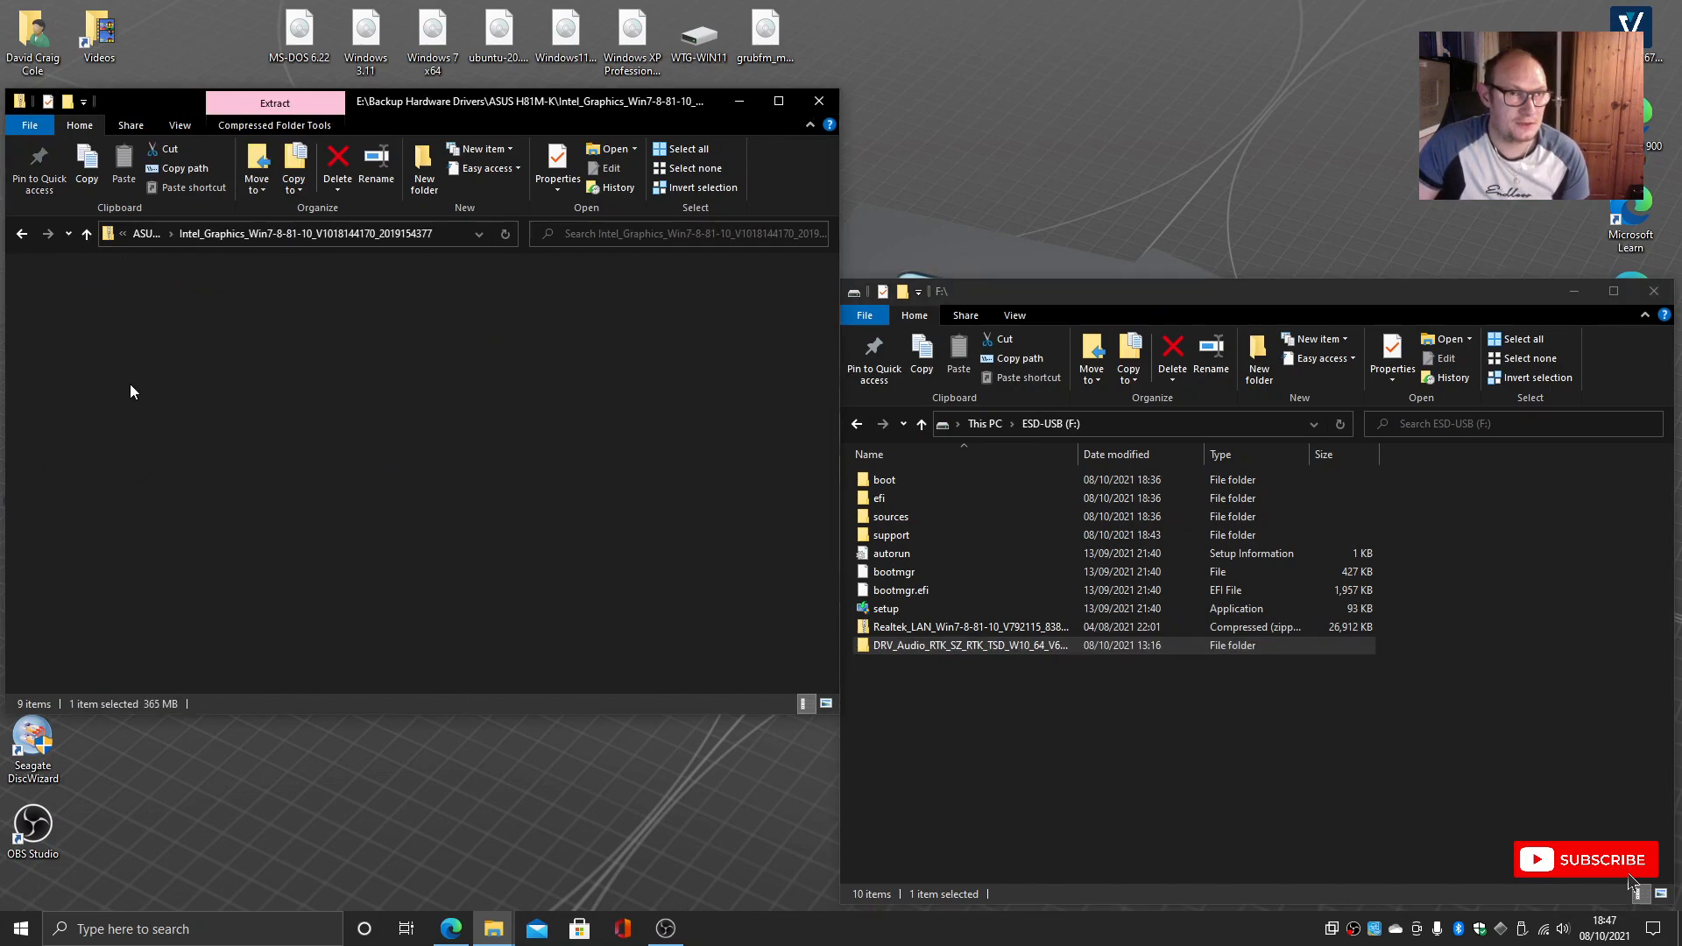
click(22, 235)
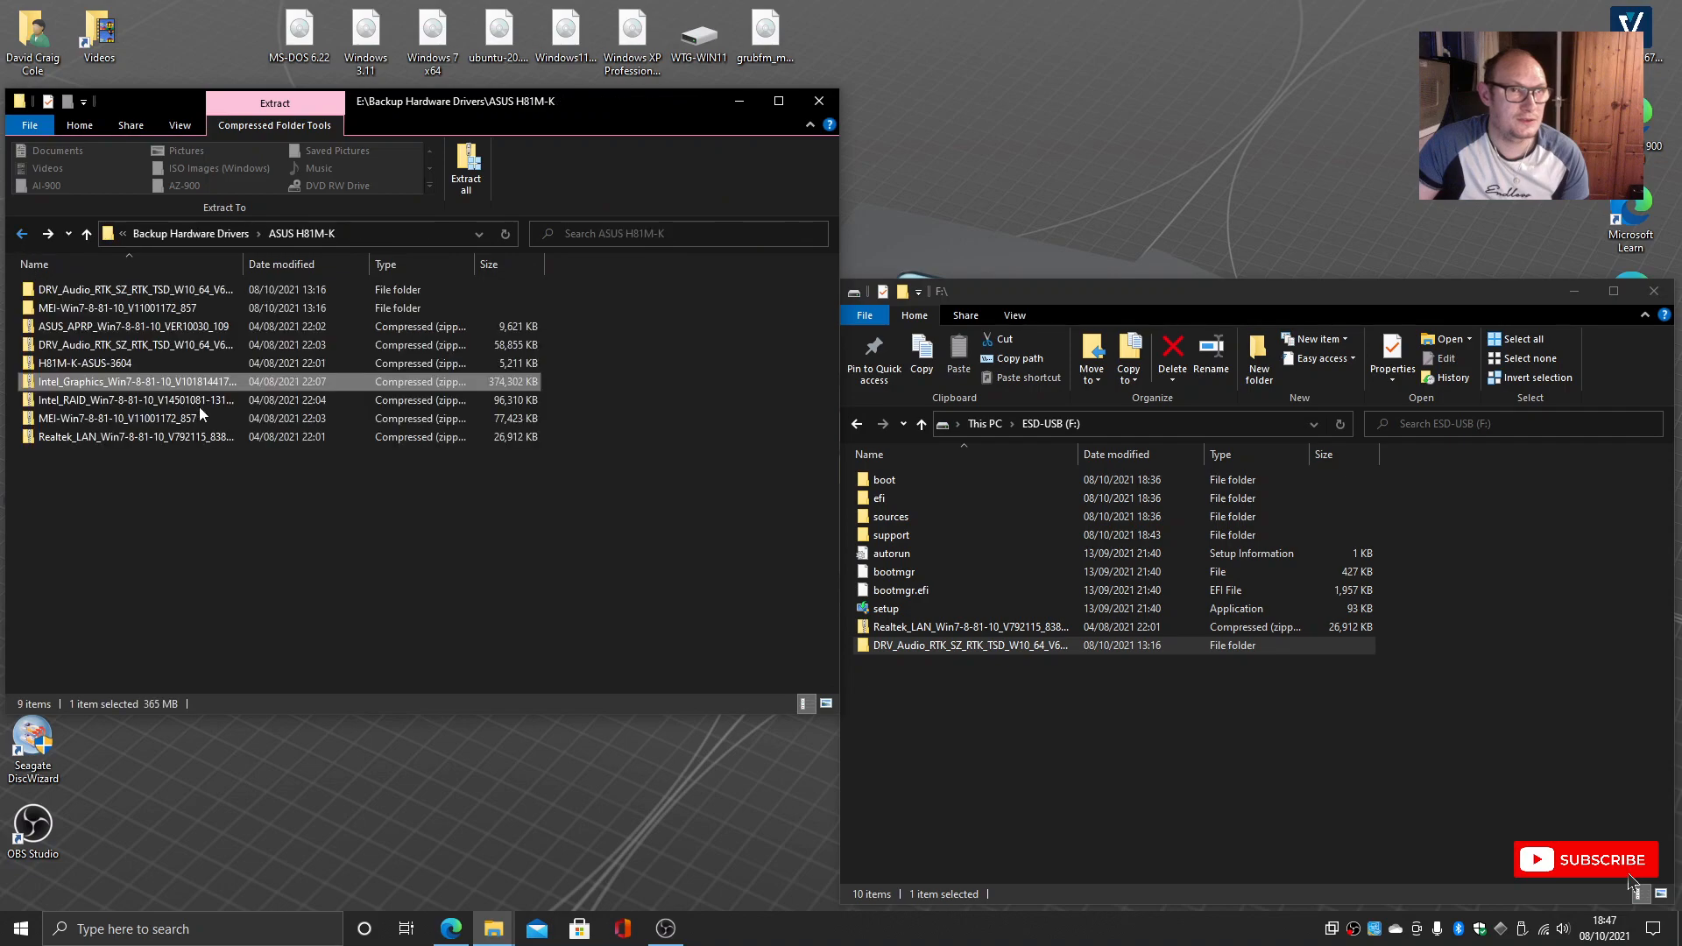
click(220, 499)
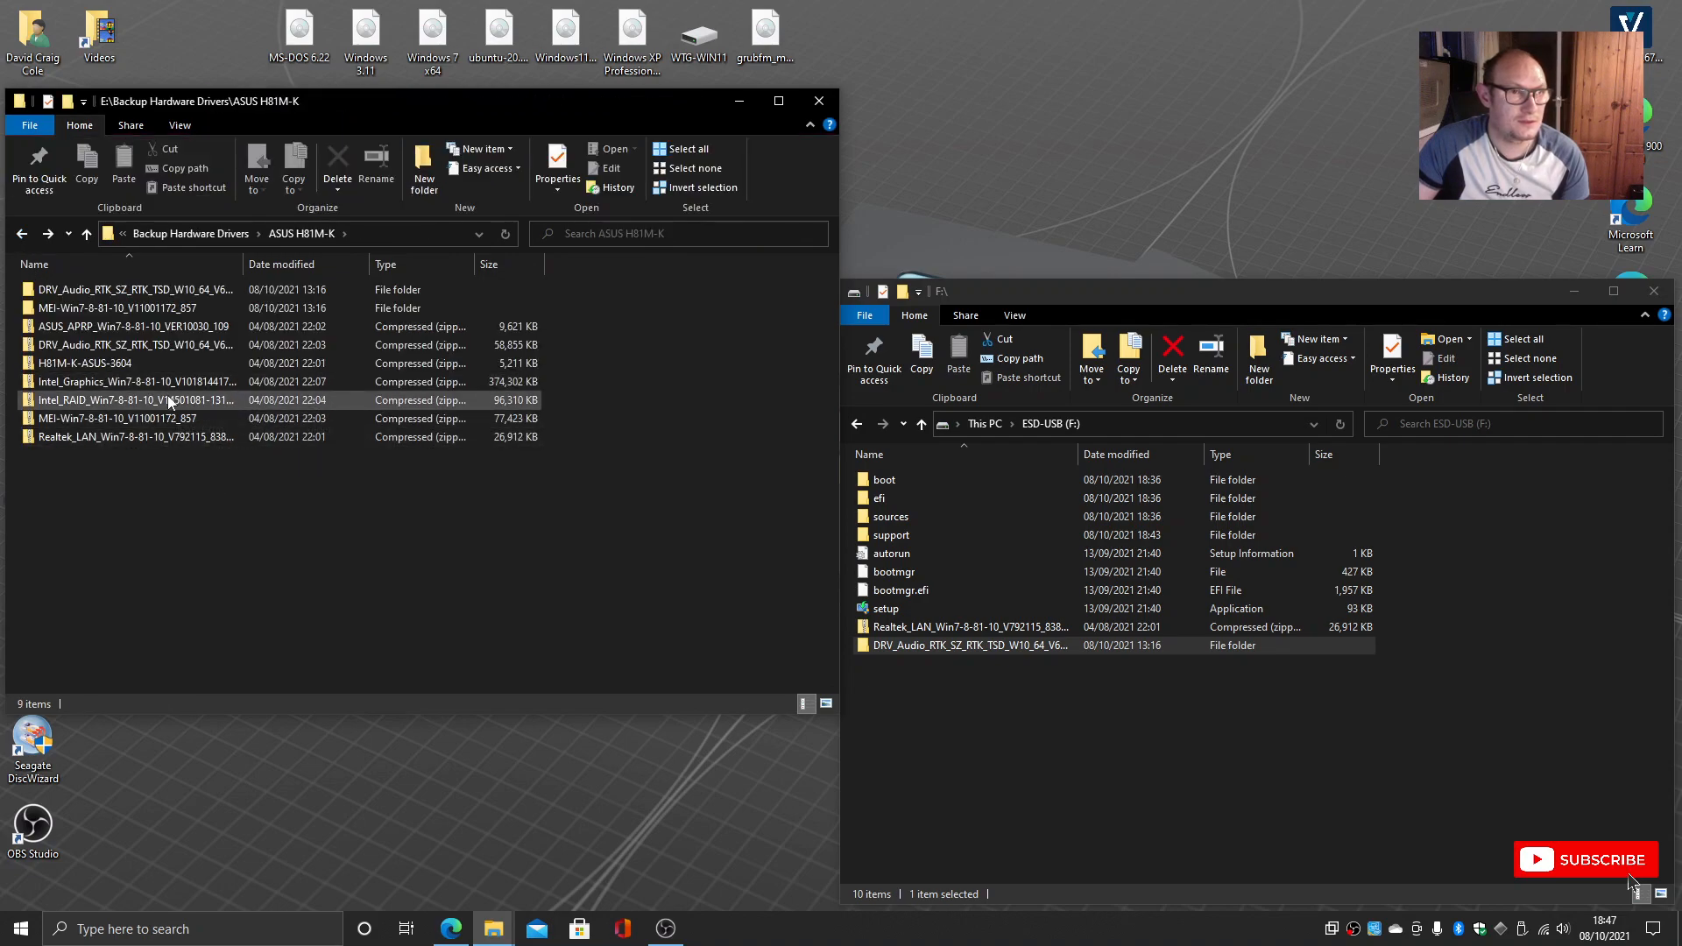
drag(166, 387, 1000, 708)
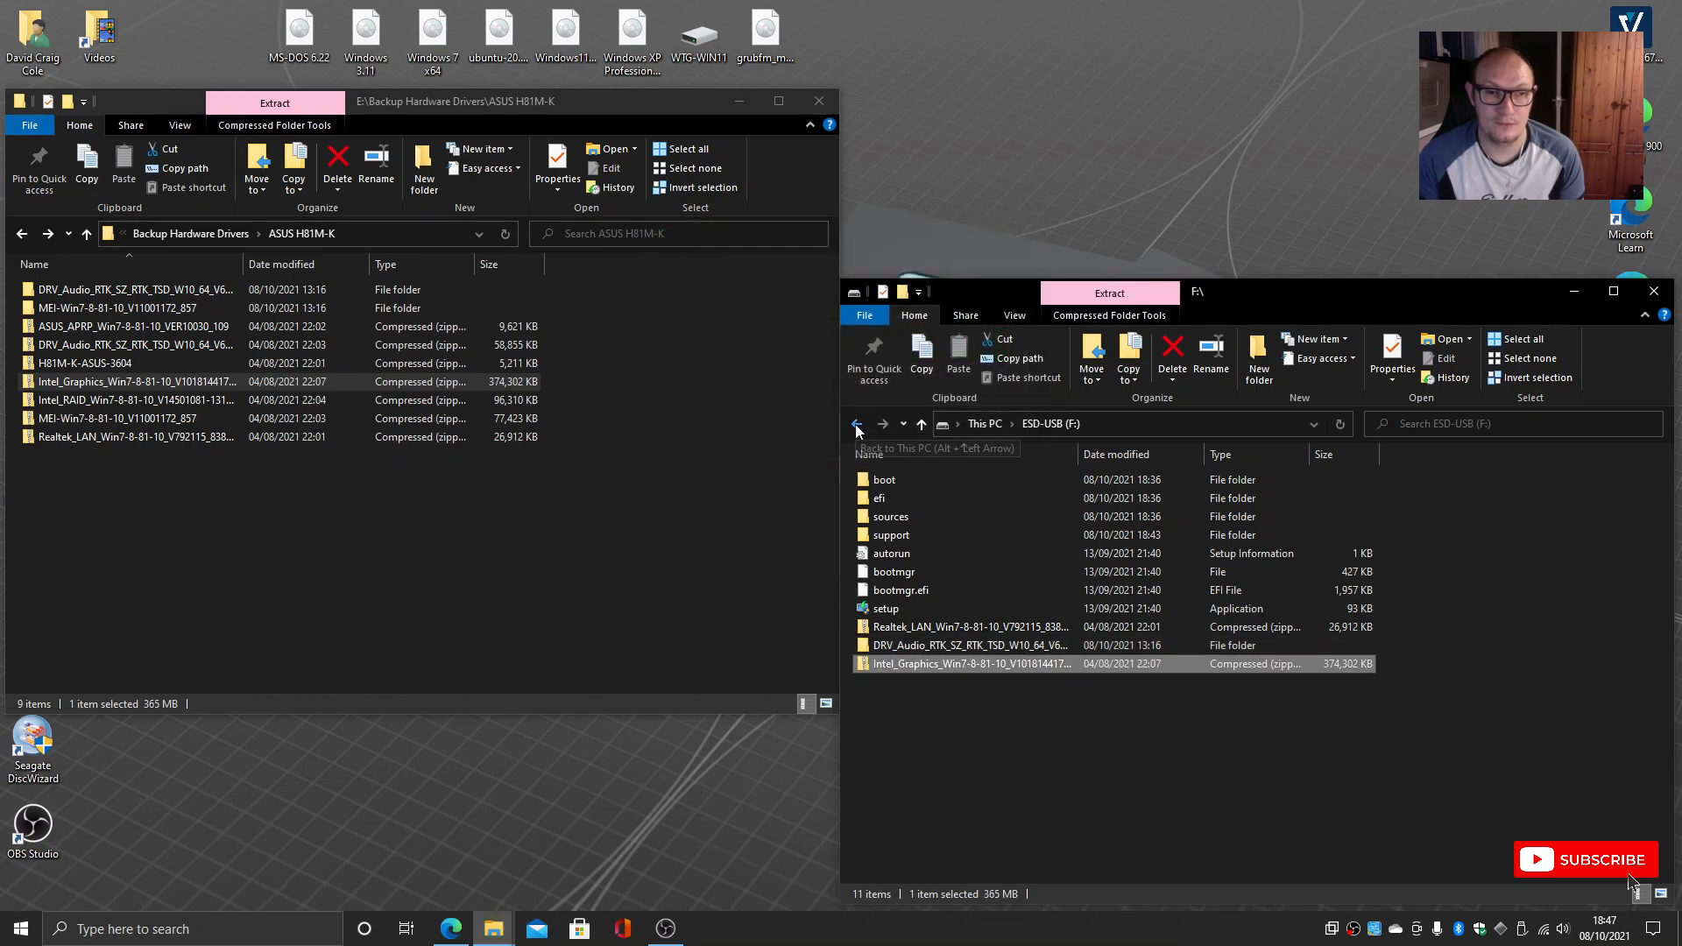
click(1055, 773)
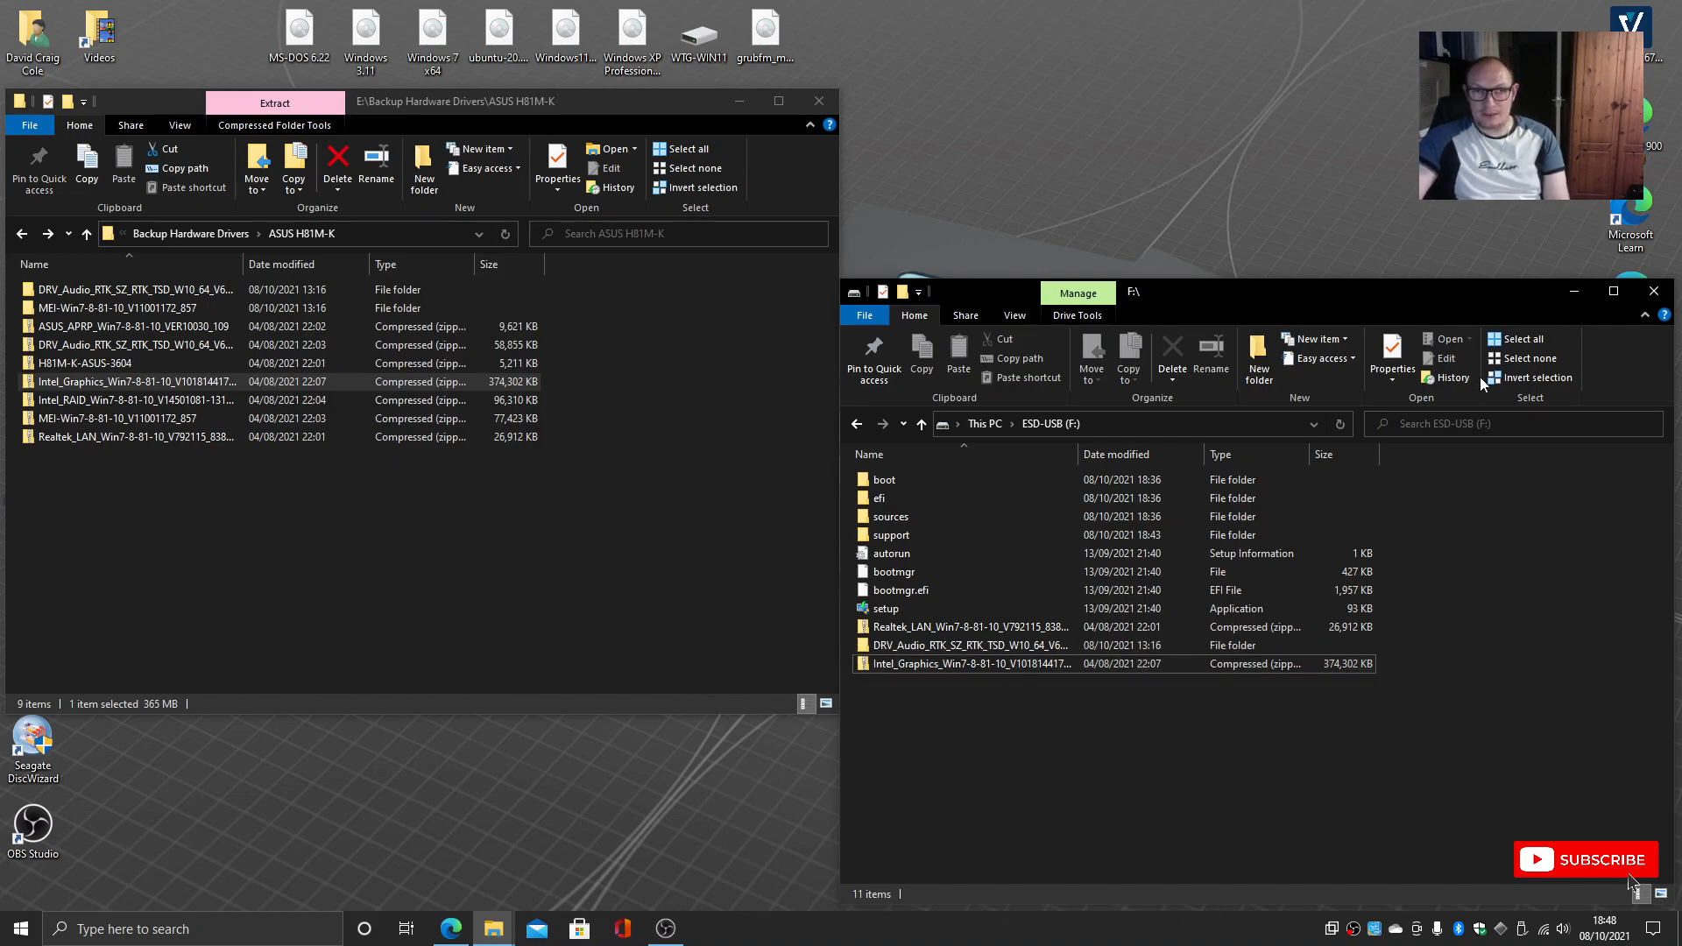
click(1653, 291)
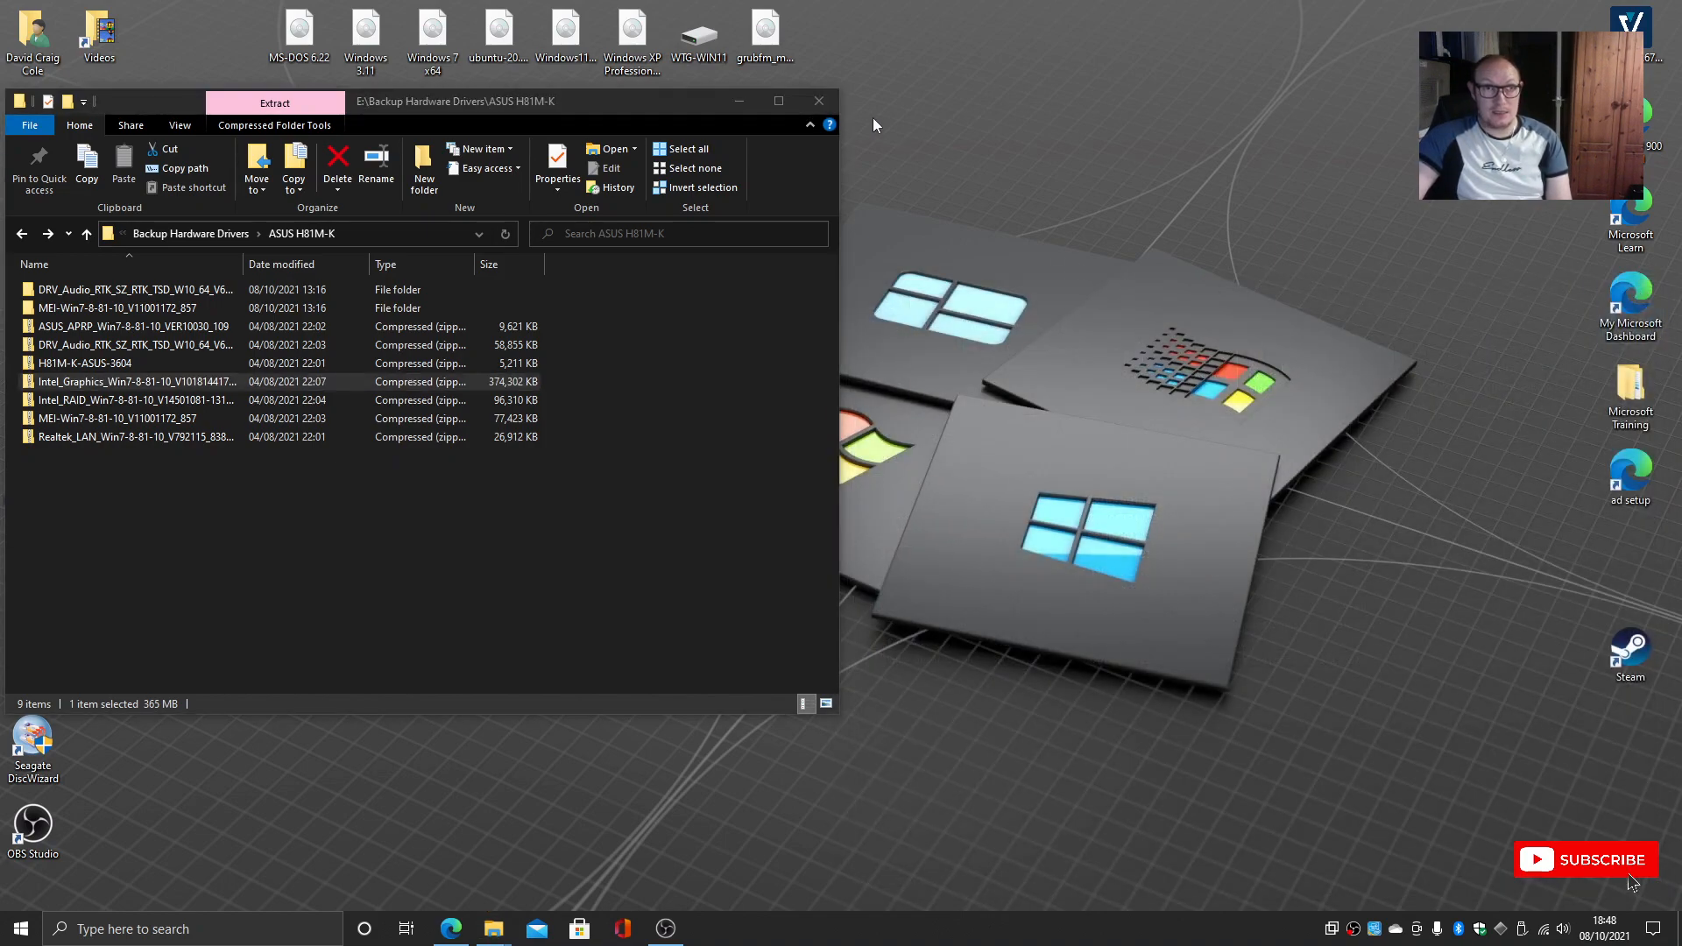
click(819, 101)
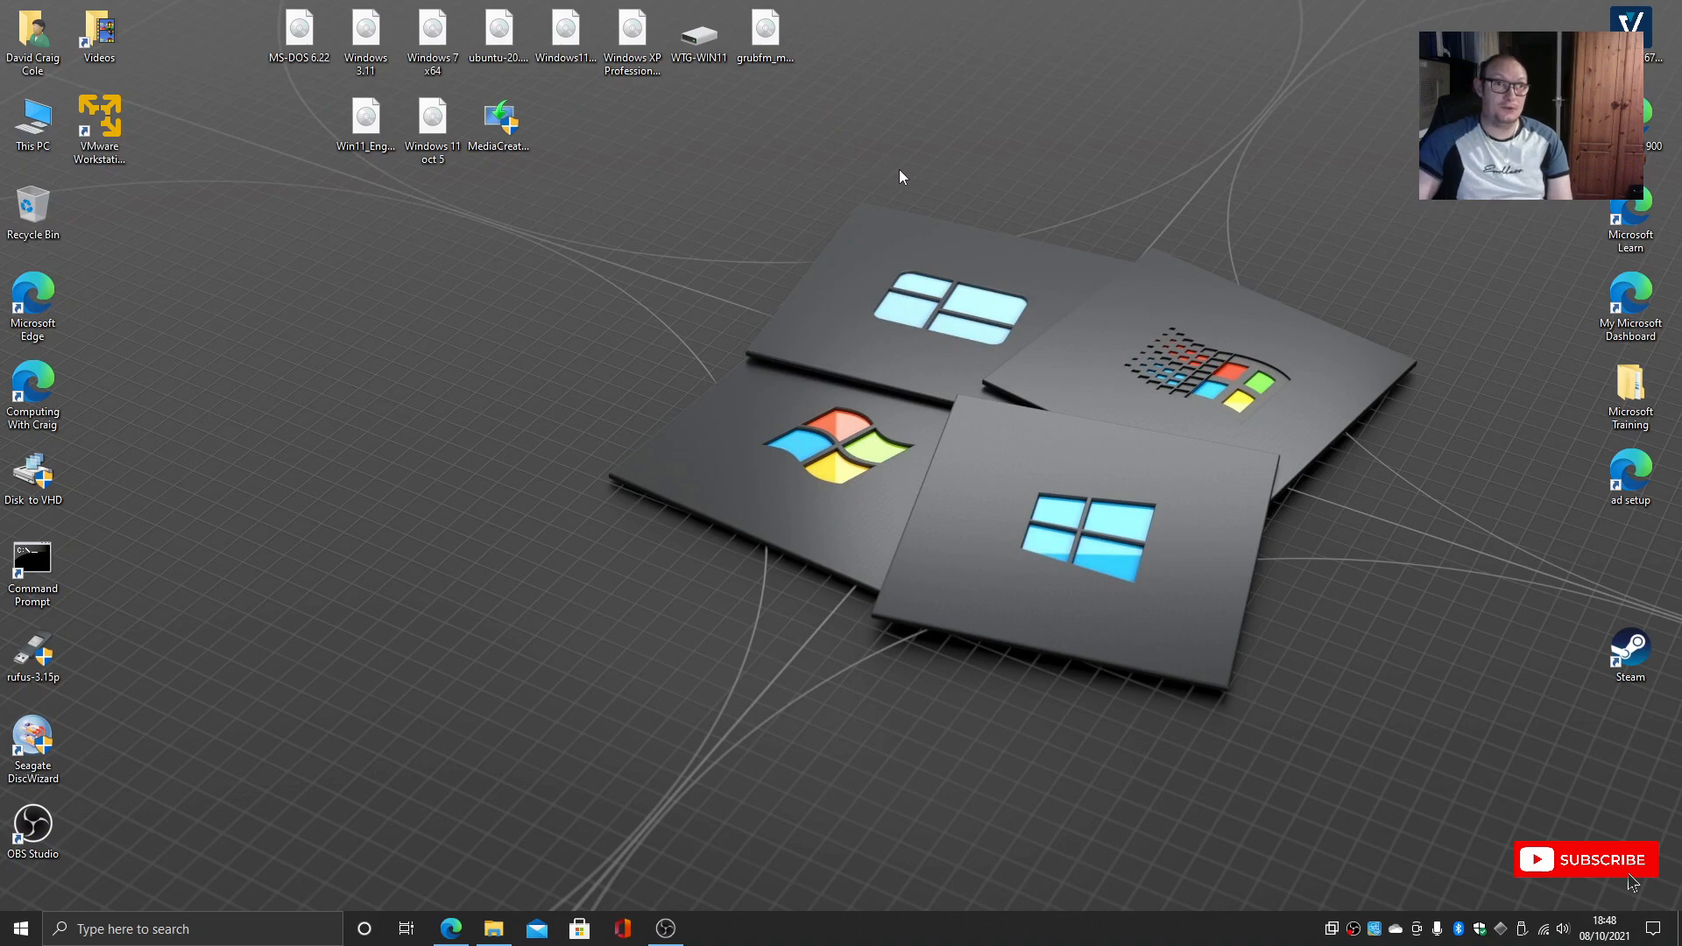